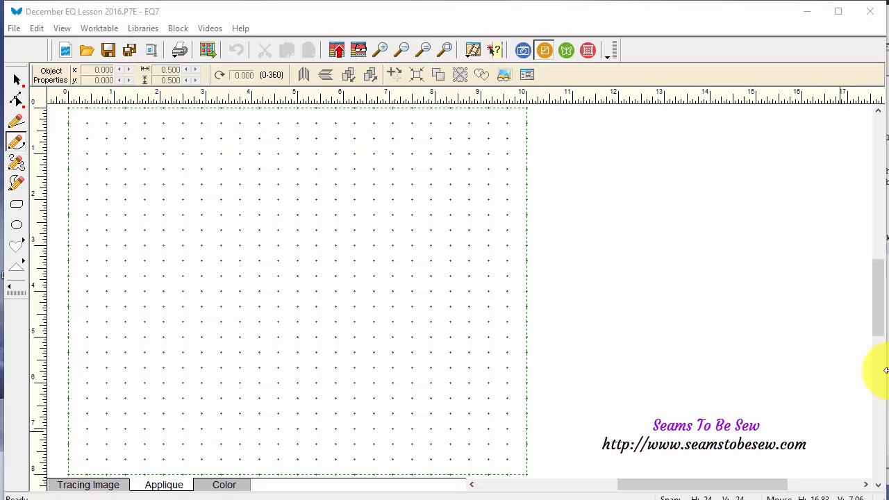
left_click(179, 29)
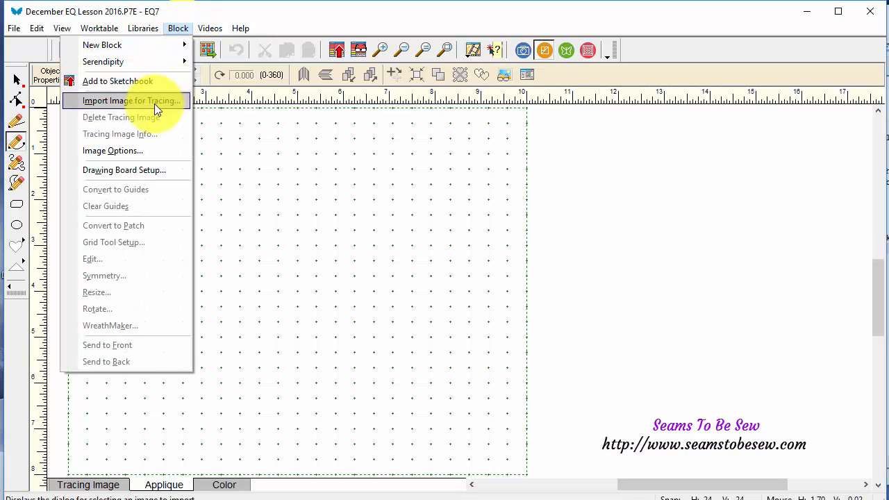
left_click(303, 149)
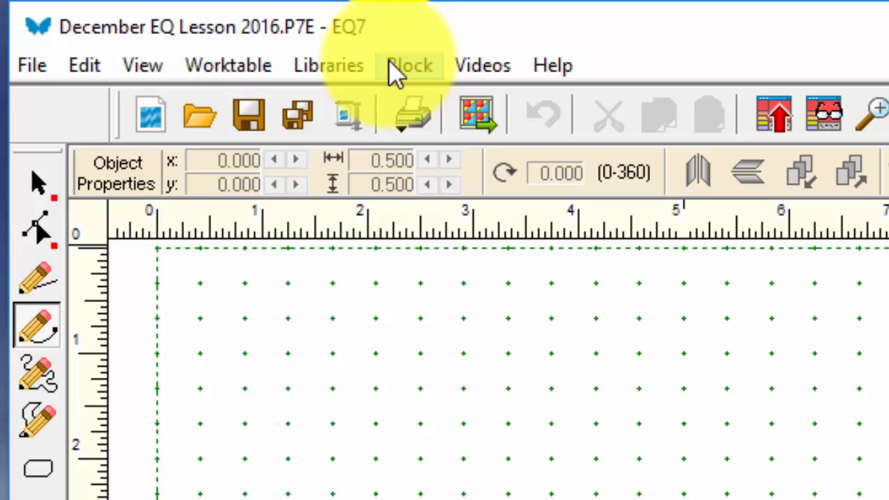
left_click(392, 64)
mouse_move(403, 99)
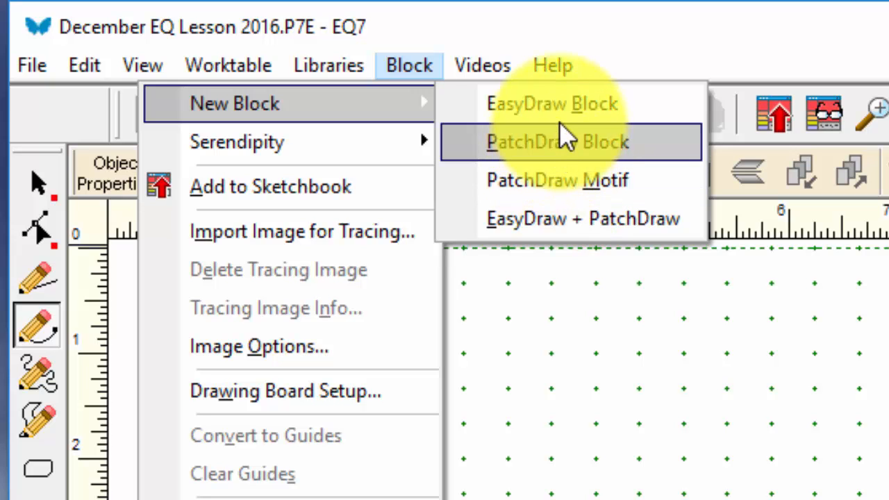
left_click(624, 404)
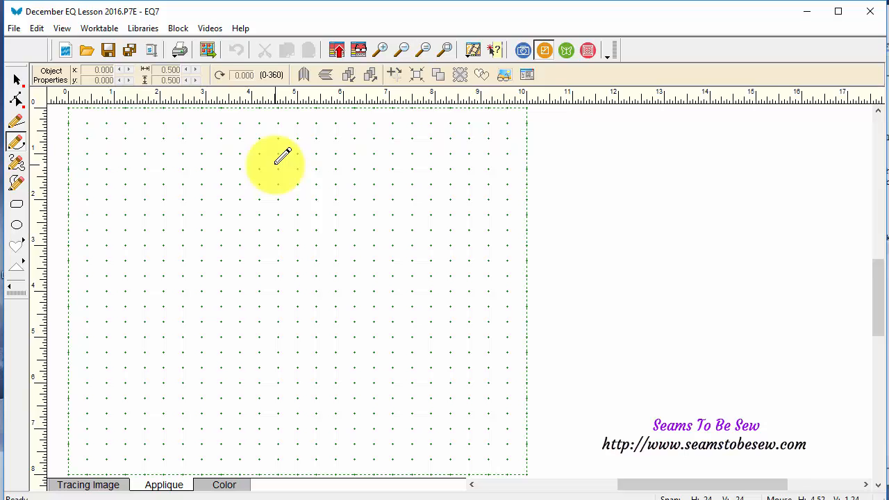
Check the Motifs and Stencils sections of the Project Sketchbook's blocks for saved designs and close the sketchbook.
left_click(358, 50)
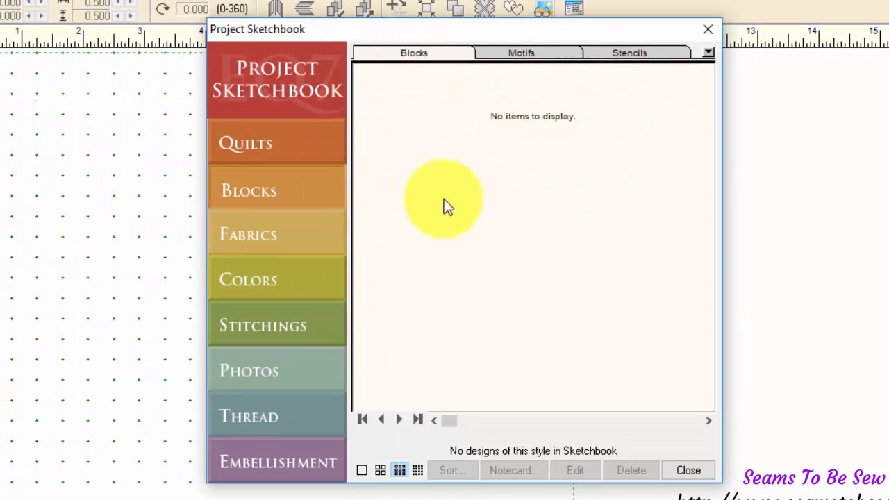
left_click(522, 54)
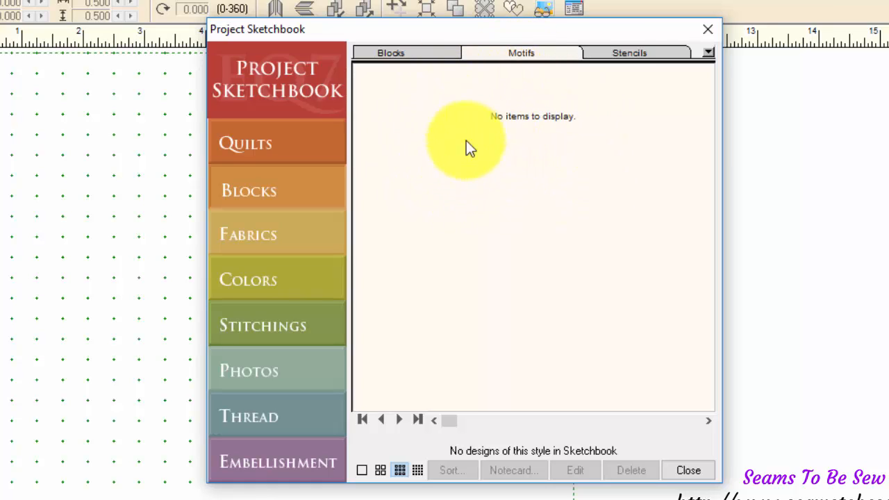
left_click(621, 54)
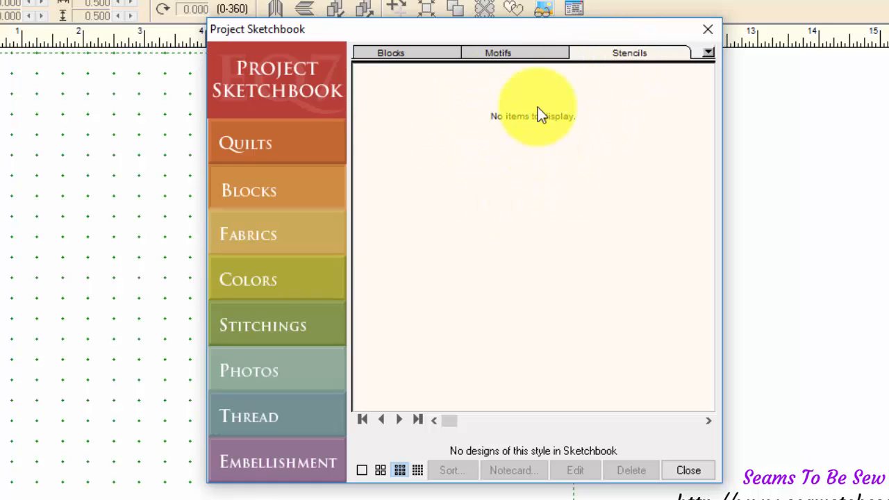
left_click(519, 54)
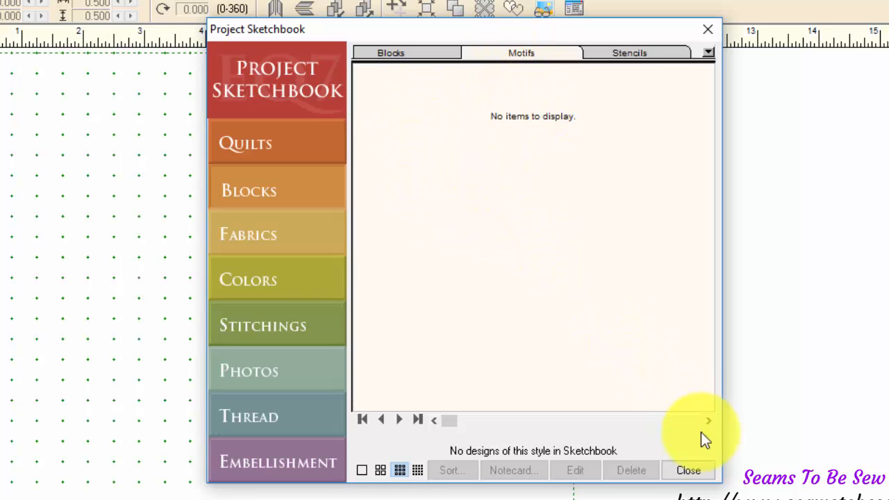
left_click(689, 471)
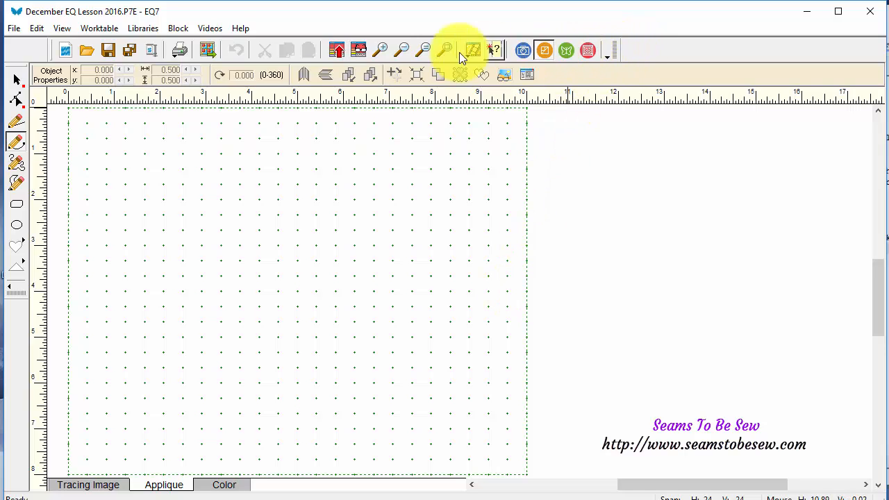
Remove the Brush Stroke, Ellipse and Rectangle tools from the drawing toolbar.
left_click(21, 287)
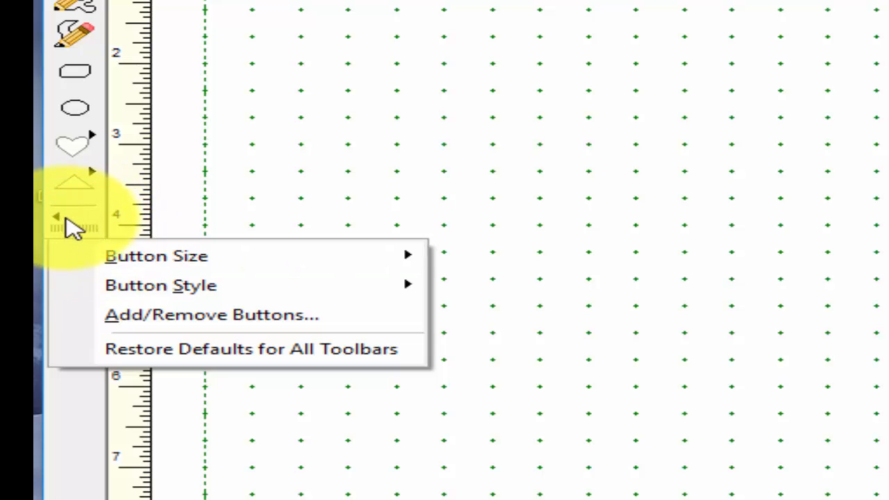
left_click(150, 314)
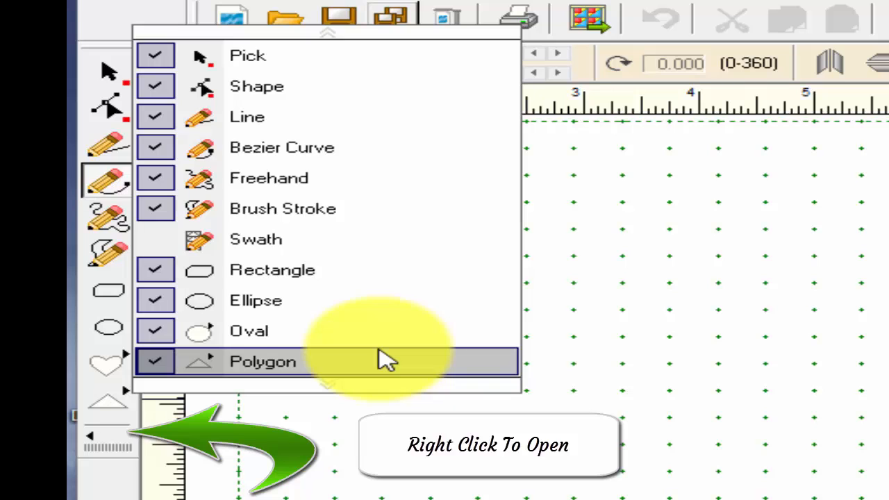
left_click(354, 208)
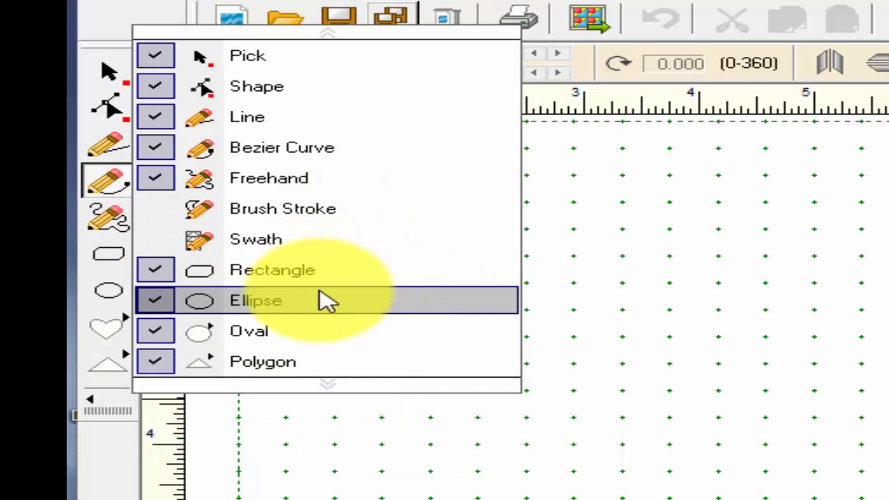
left_click(327, 303)
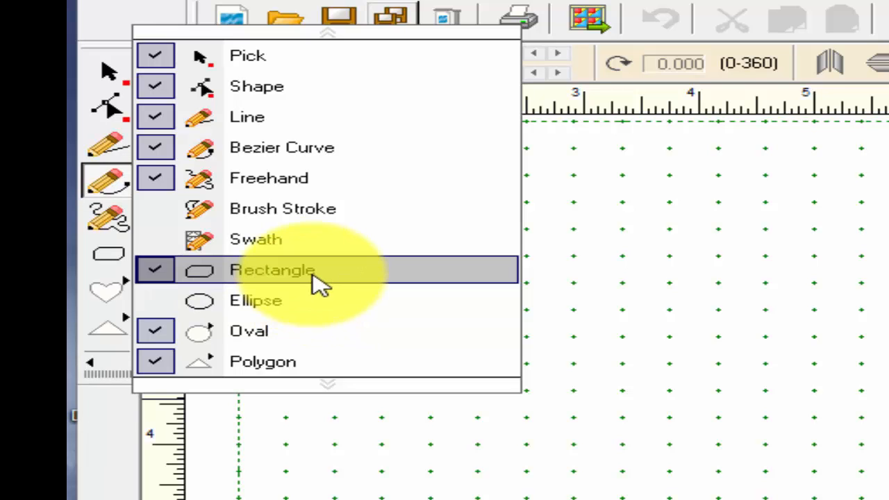
left_click(316, 275)
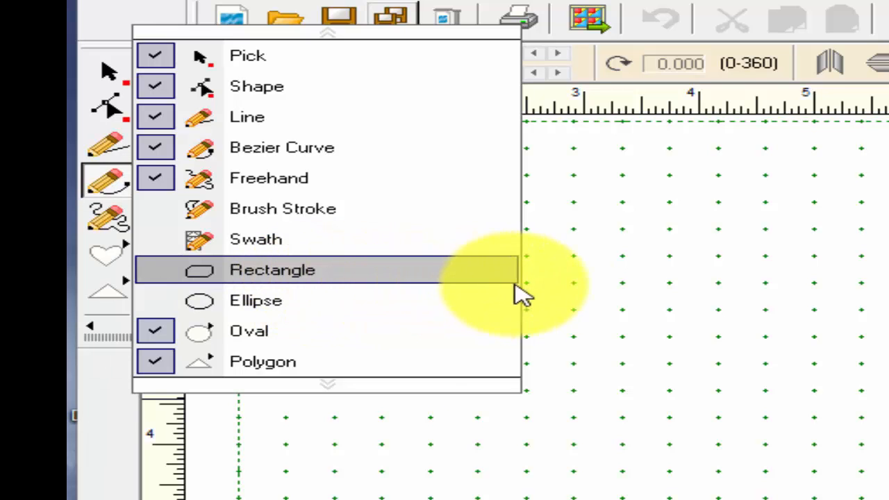
left_click(824, 284)
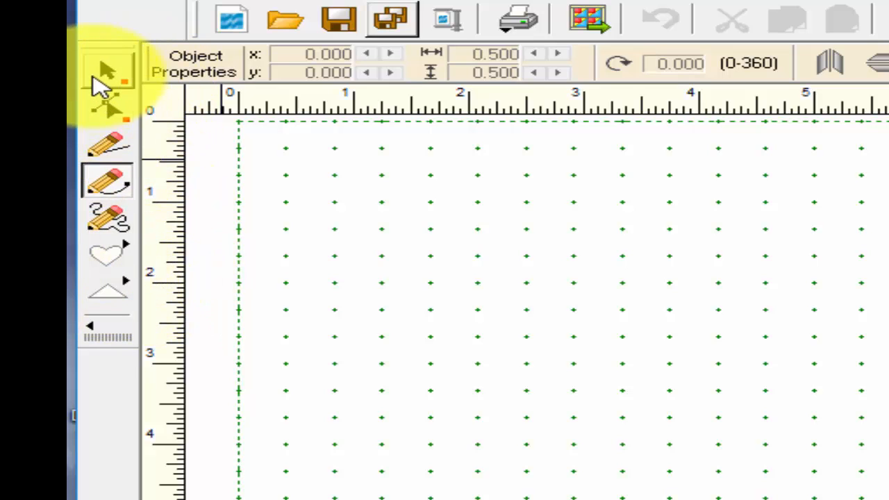
Add the Brush Stroke, Rectangle and Ellipse tools back to the drawing toolbar.
right_click(119, 327)
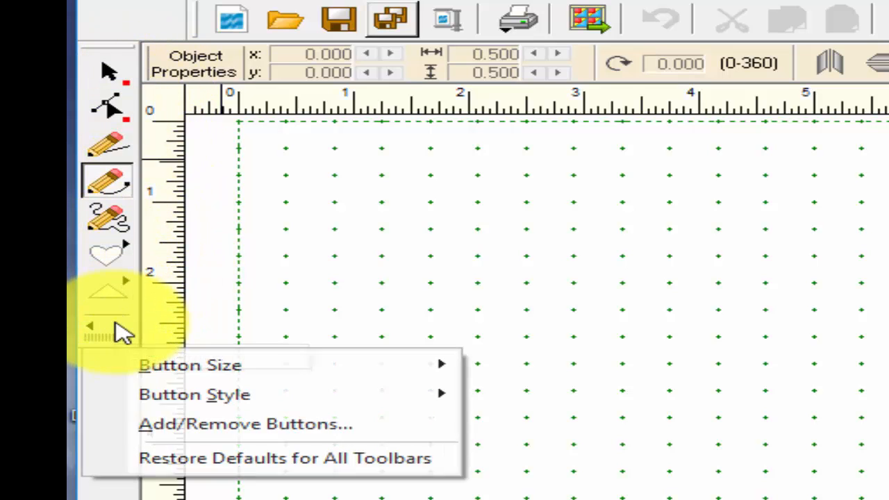
left_click(291, 426)
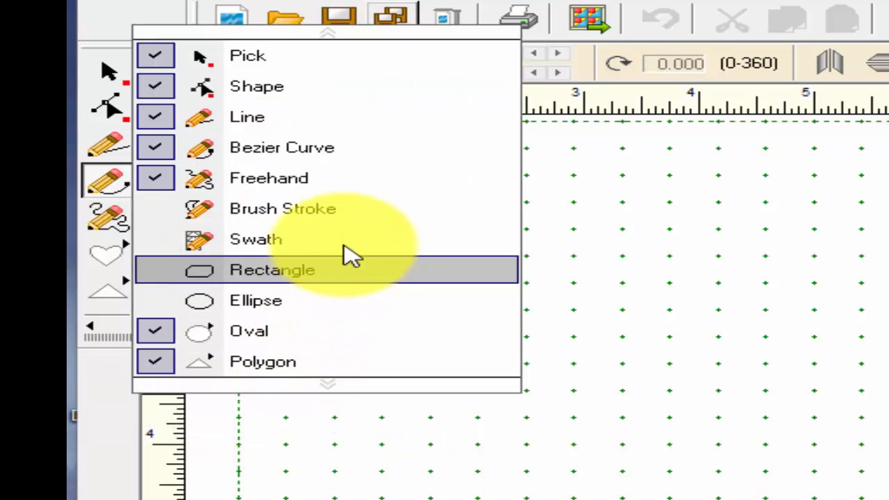
left_click(334, 219)
left_click(285, 272)
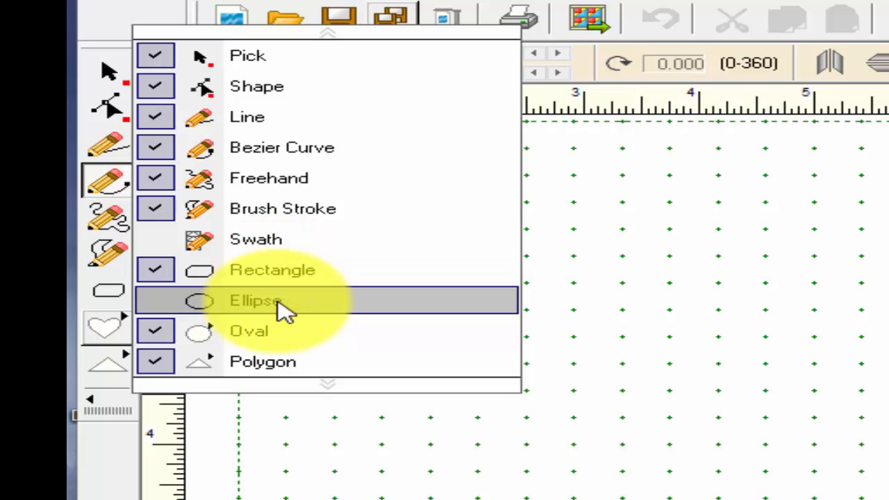
left_click(278, 306)
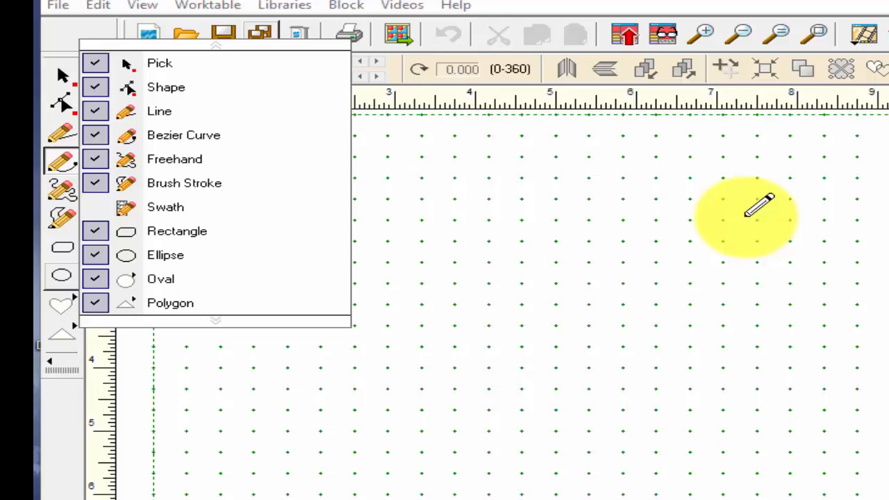
left_click(744, 216)
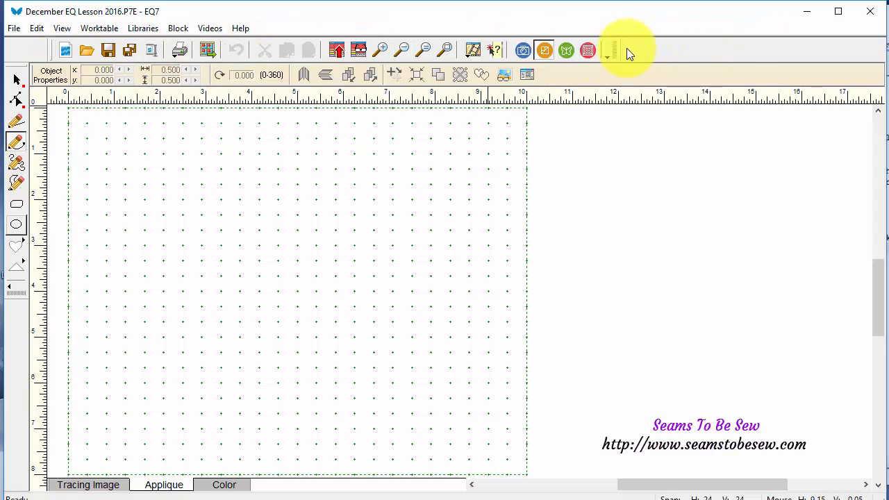
Review which commands can be added to or removed from the main project toolbar.
left_click(607, 52)
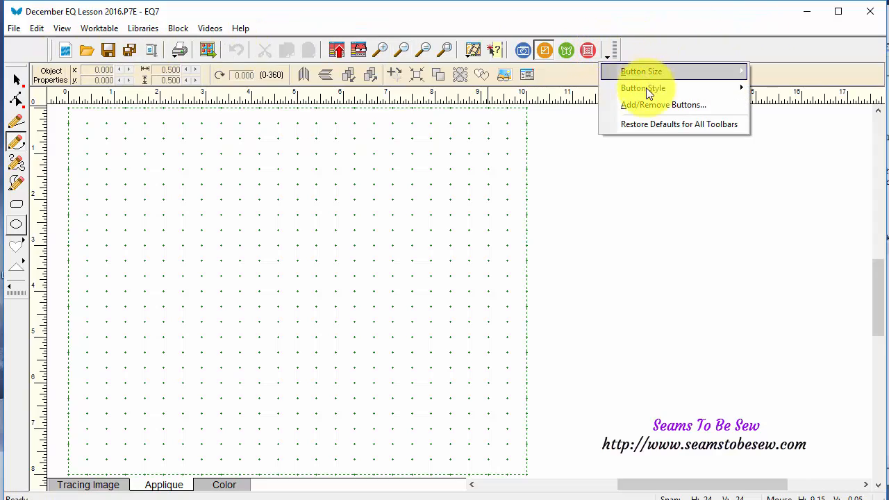
left_click(663, 105)
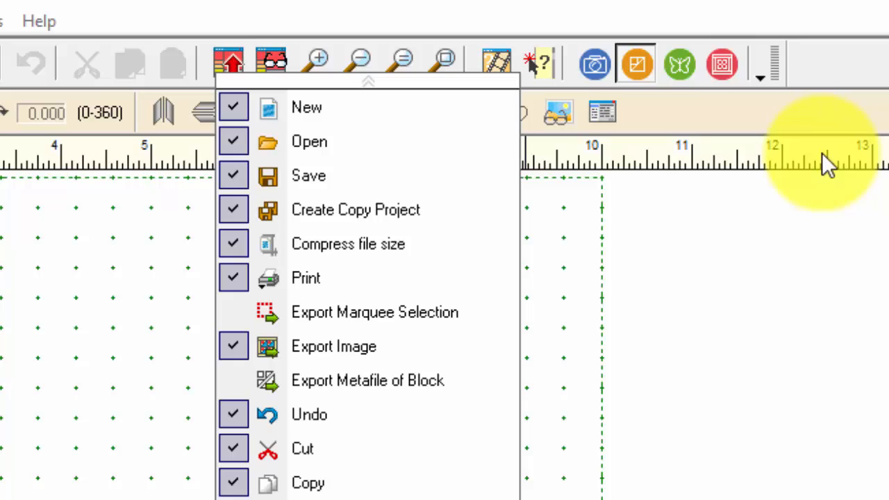
left_click(773, 61)
left_click(773, 64)
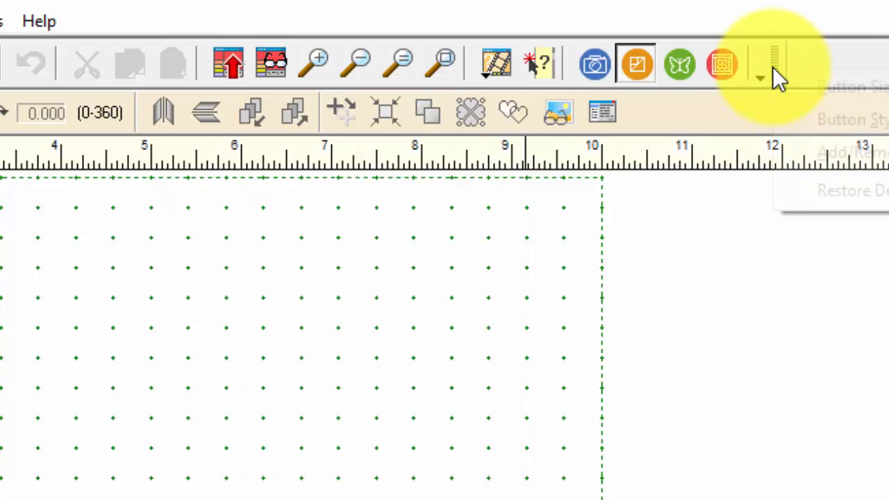
left_click(817, 150)
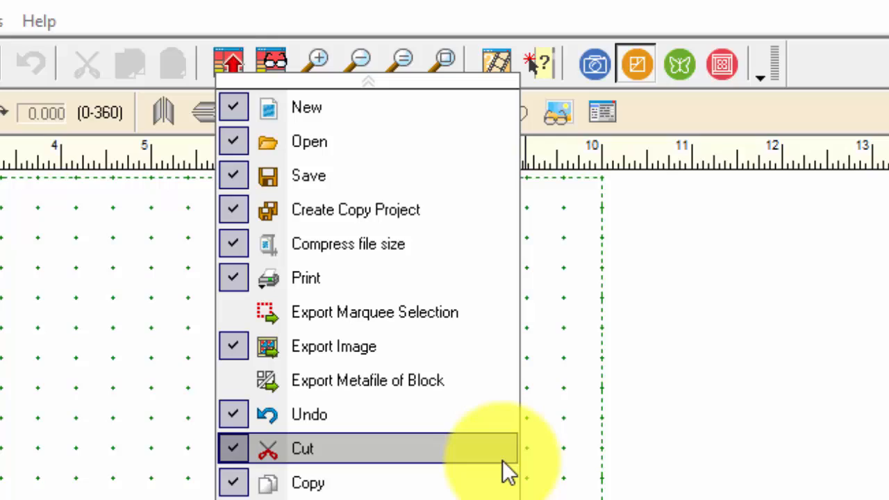
left_click(737, 363)
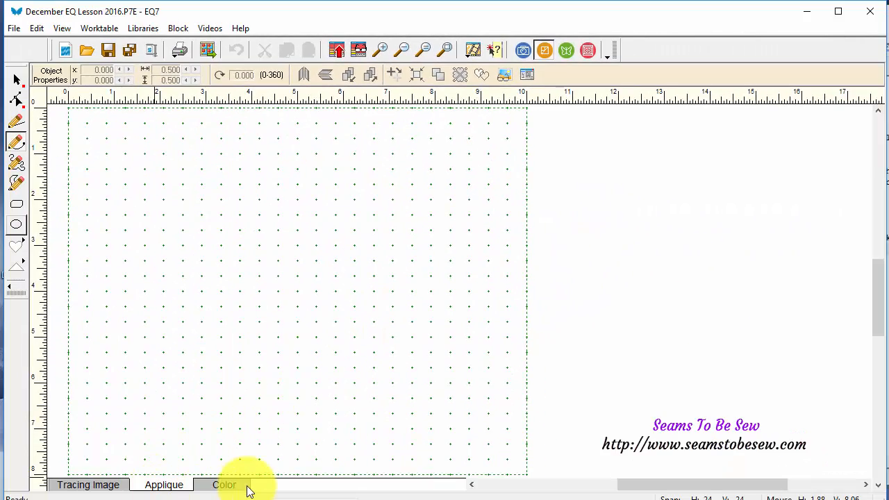
Show the motif's Color layer and move the Sketchbook Fabrics and Colors palette clear of the main toolbar and coloring tools.
left_click(248, 488)
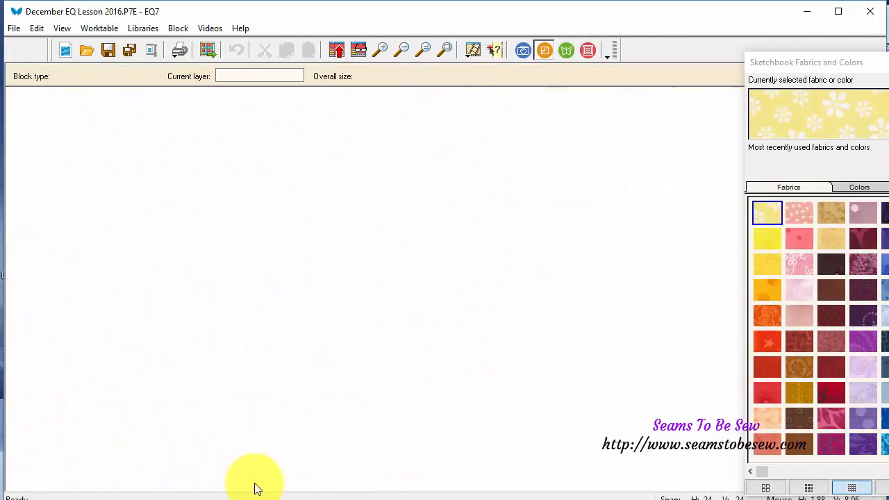
left_click_drag(820, 63, 623, 65)
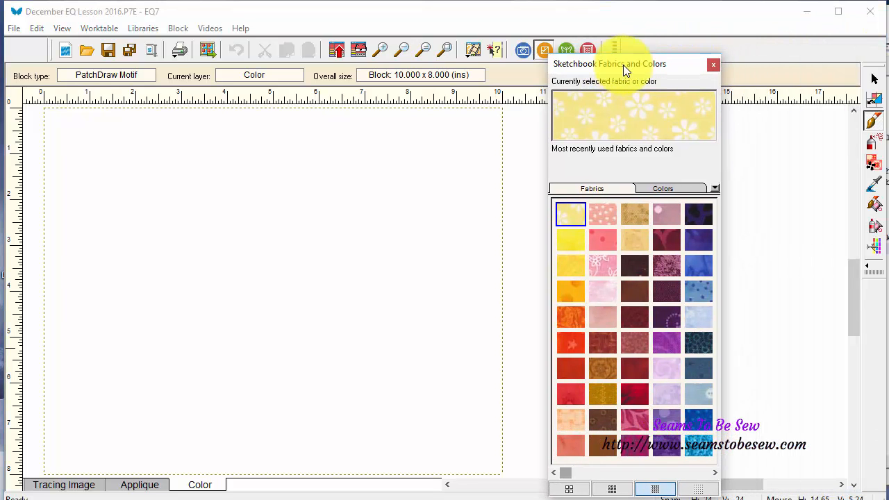
right_click(872, 271)
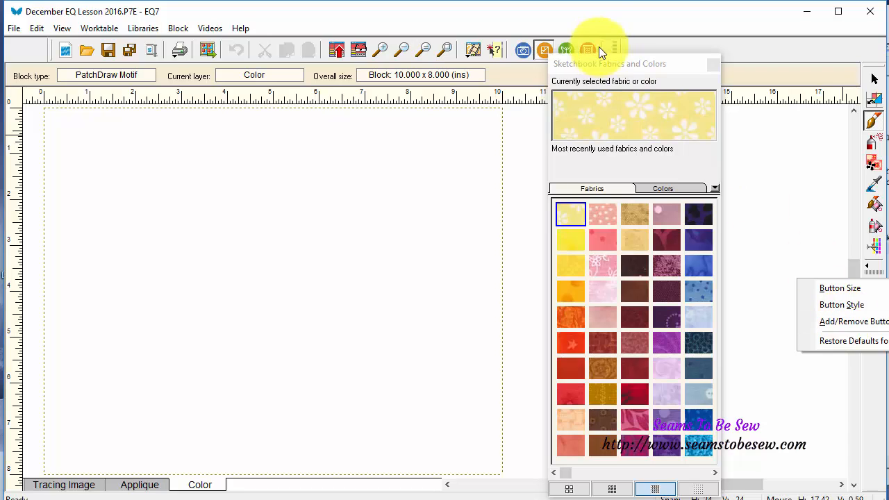
left_click(585, 64)
left_click_drag(607, 64, 731, 51)
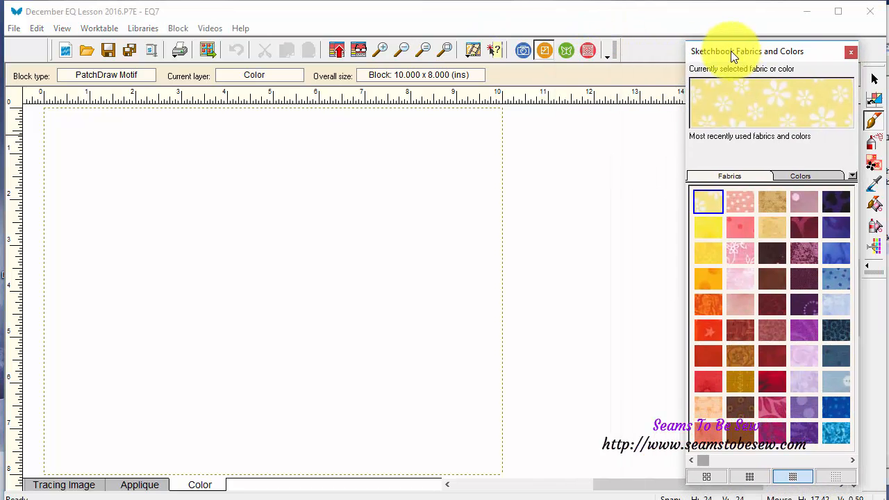
left_click(607, 51)
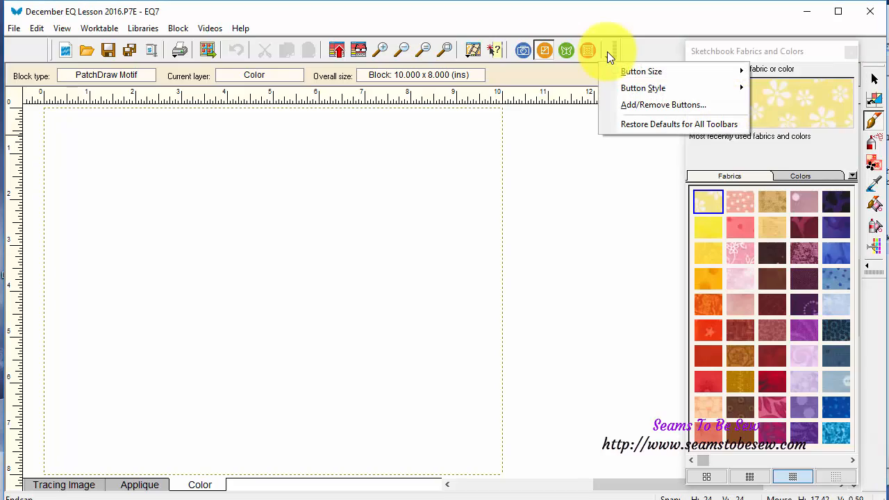
left_click(592, 52)
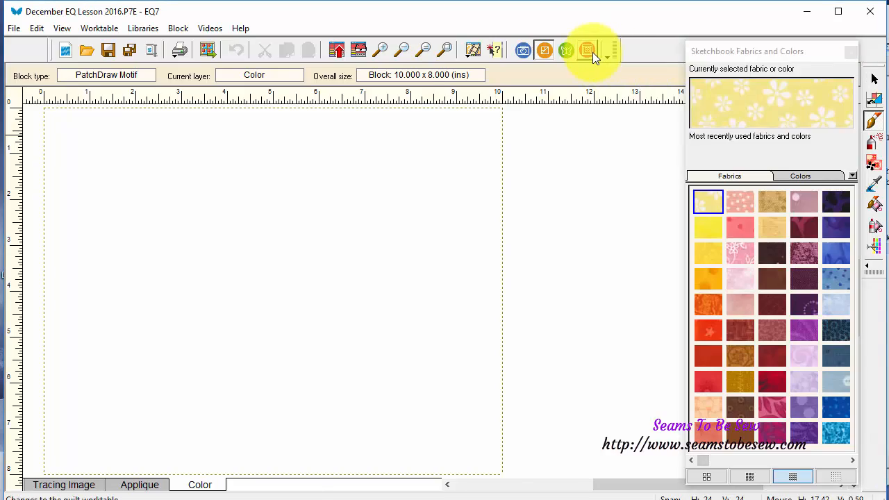
View the quilt, embroidery and image worktables in turn and return to the block worktable's Applique layer.
left_click(592, 52)
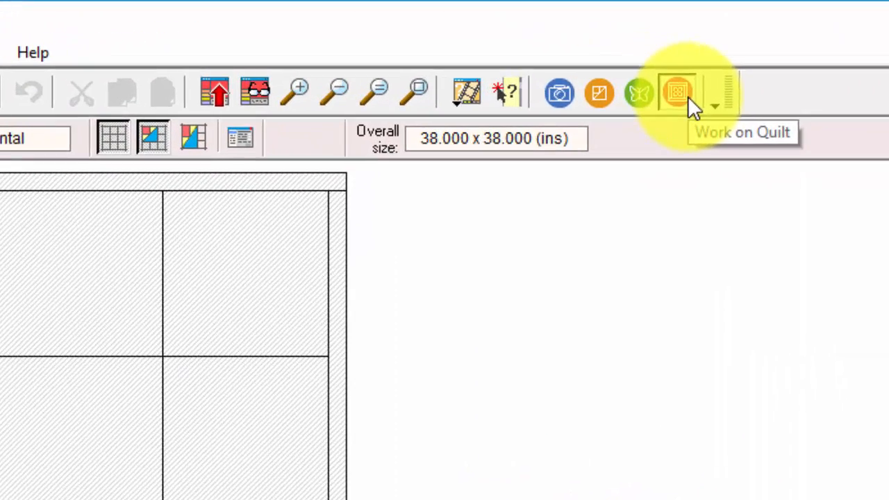
left_click(630, 89)
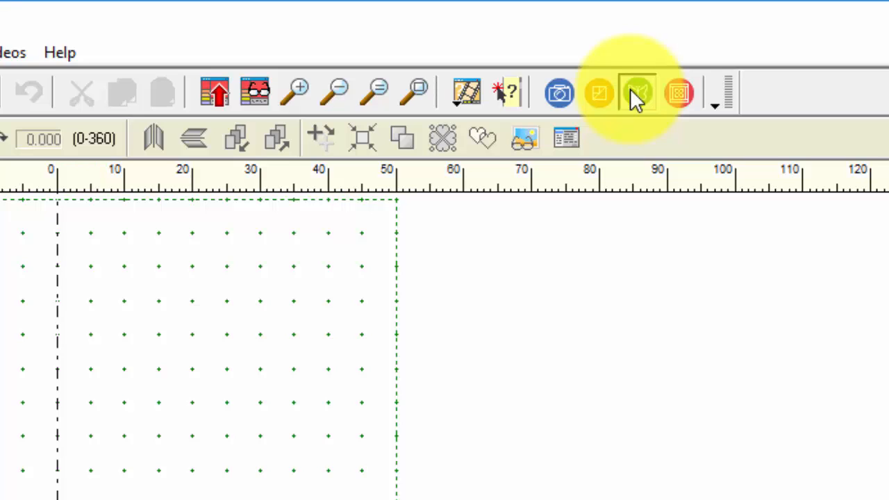
left_click(566, 92)
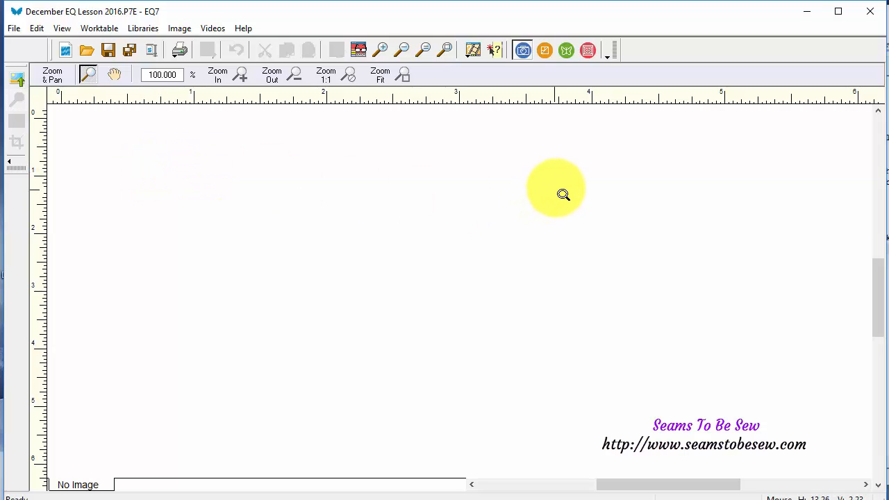
left_click(546, 50)
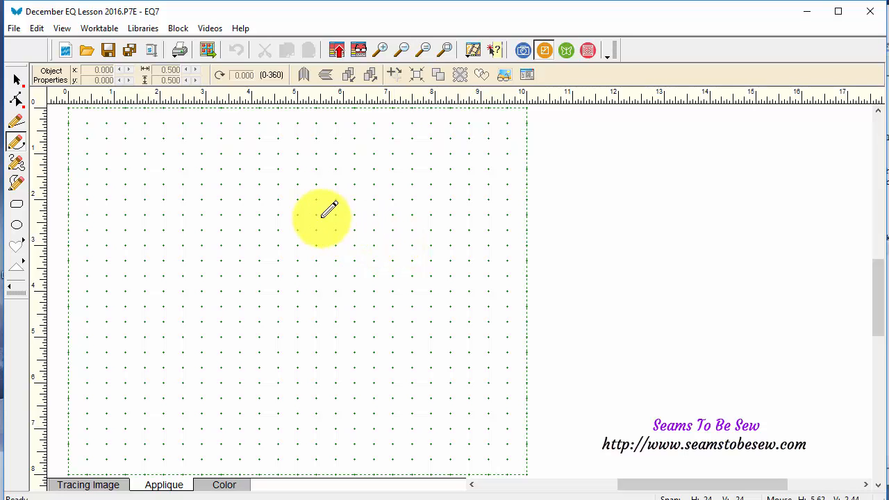
left_click(176, 30)
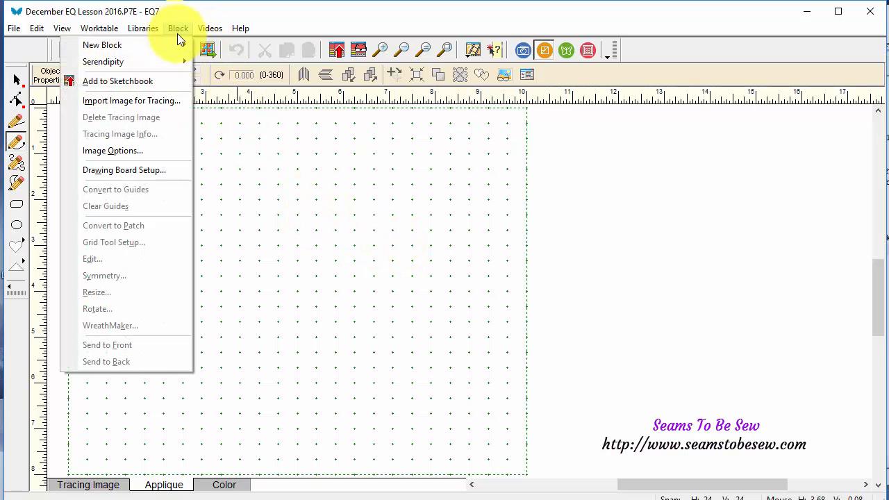
left_click(143, 103)
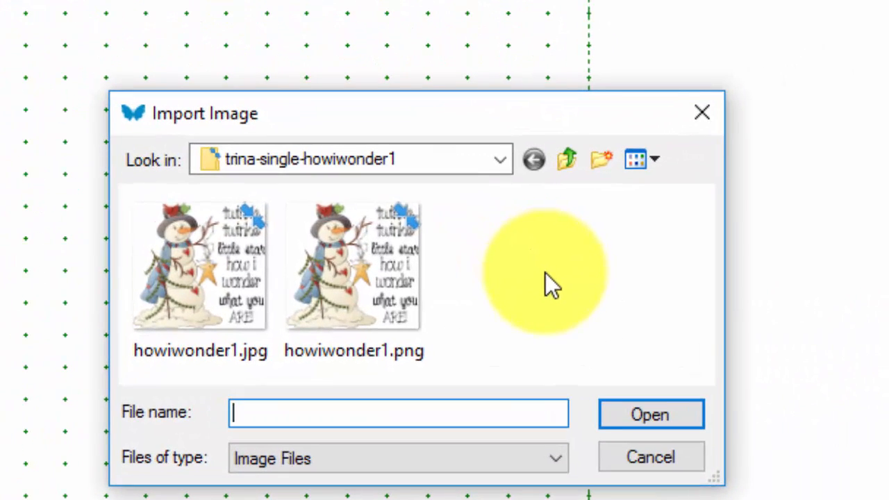
left_click(205, 306)
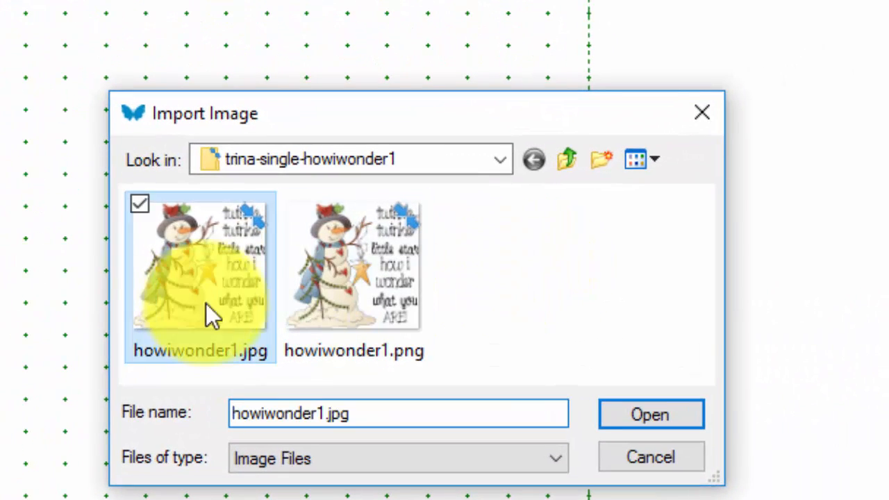
left_click(685, 413)
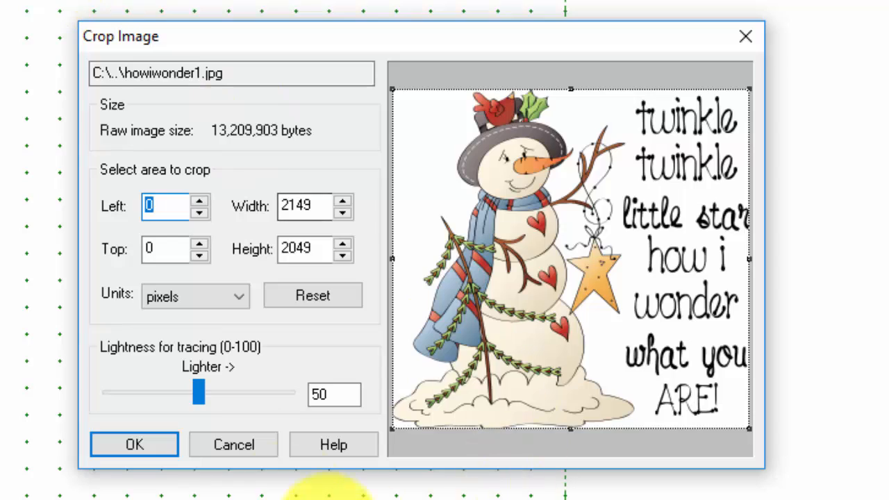
left_click(234, 445)
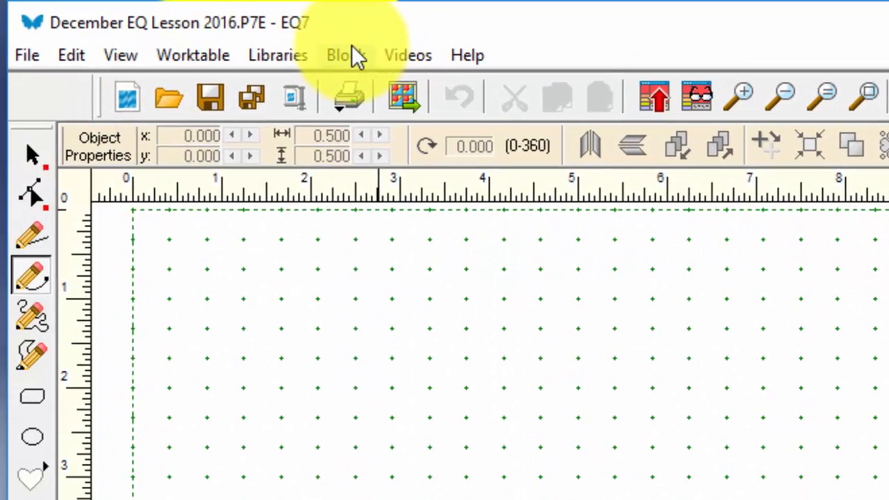
Try to import howiwonder1.png from the trina-single-howiwonder1 folder as a tracing image and cancel at the cropping stage.
left_click(348, 55)
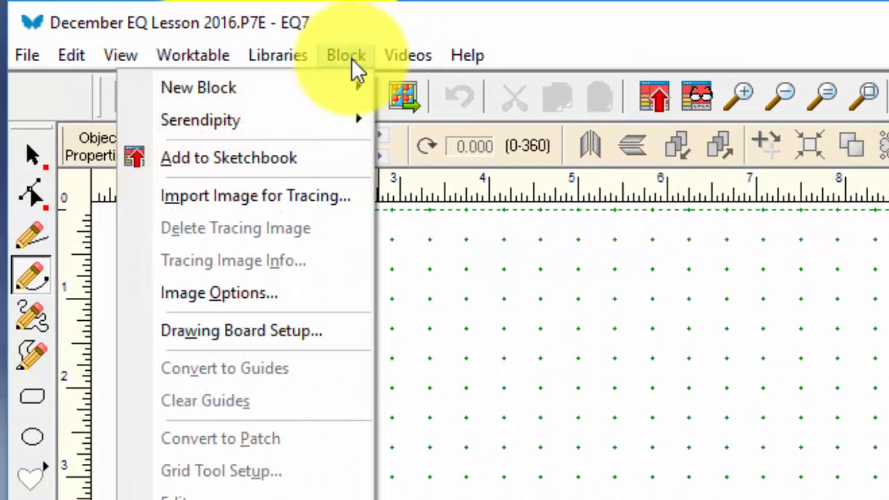
left_click(322, 202)
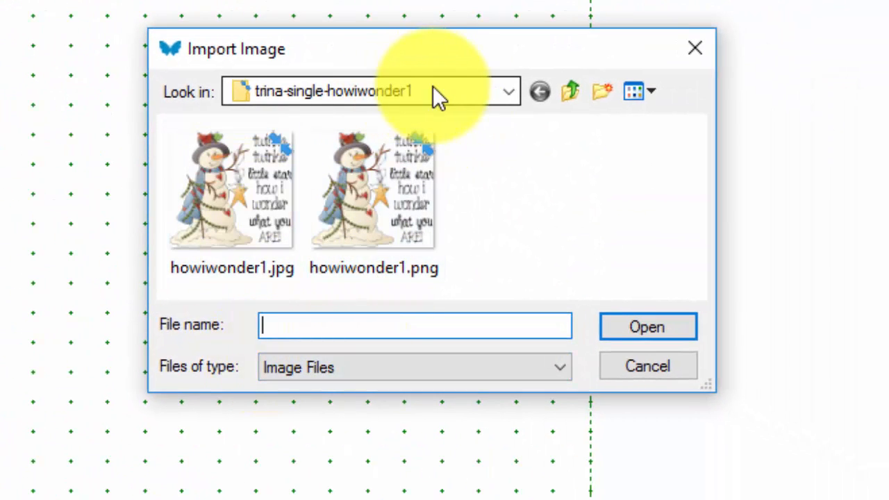
left_click(445, 98)
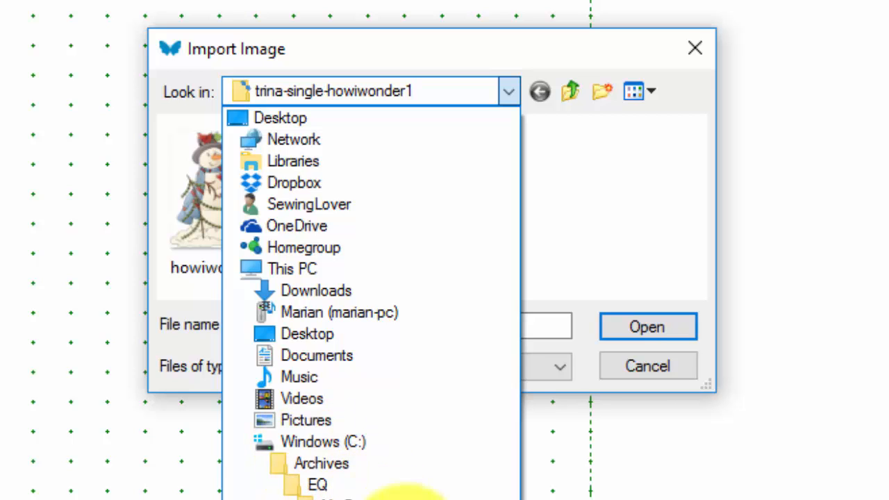
left_click(634, 150)
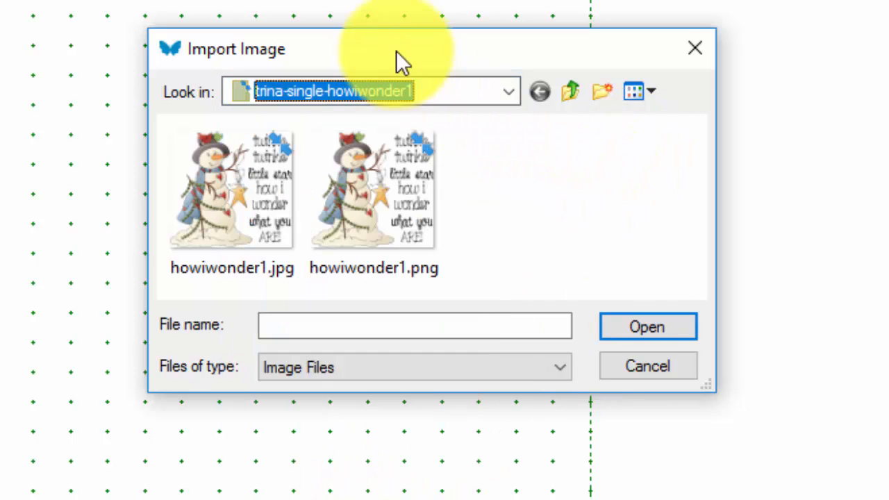
left_click(263, 217)
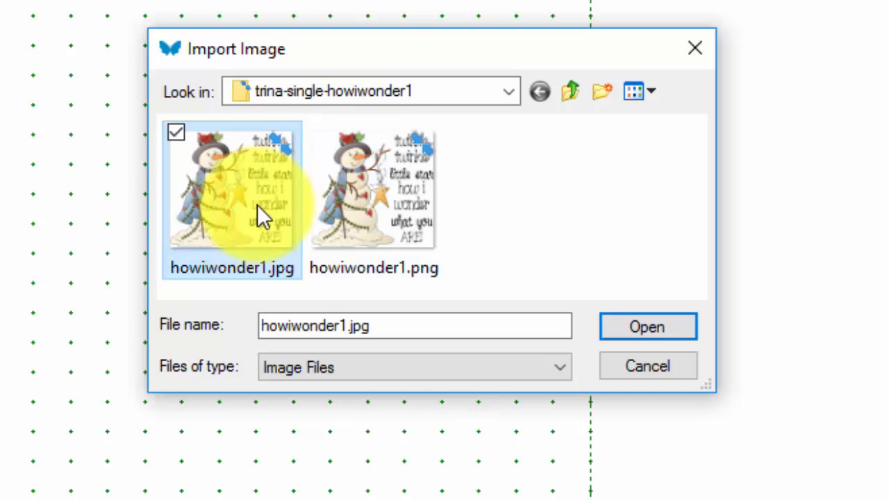
left_click(618, 328)
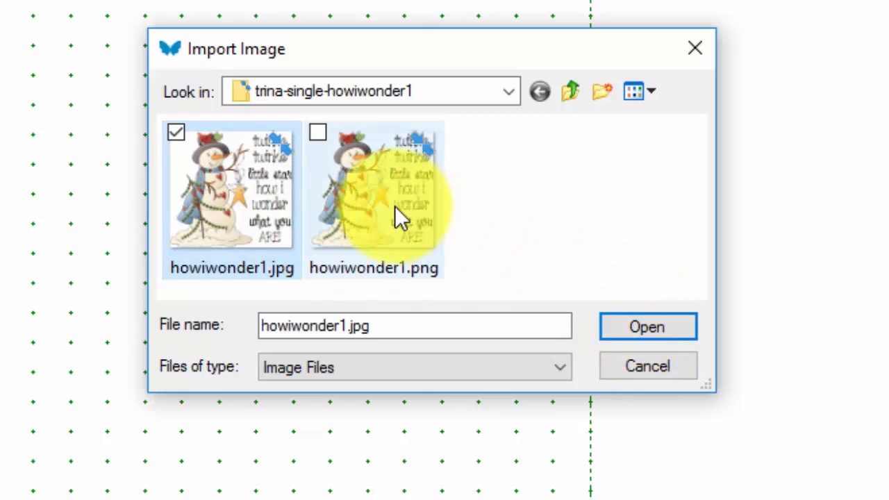
left_click(395, 206)
left_click(635, 320)
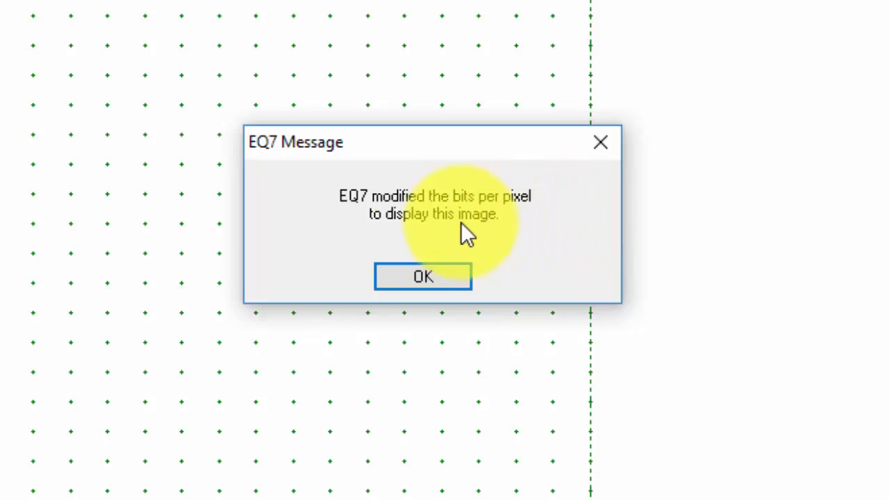
left_click(427, 276)
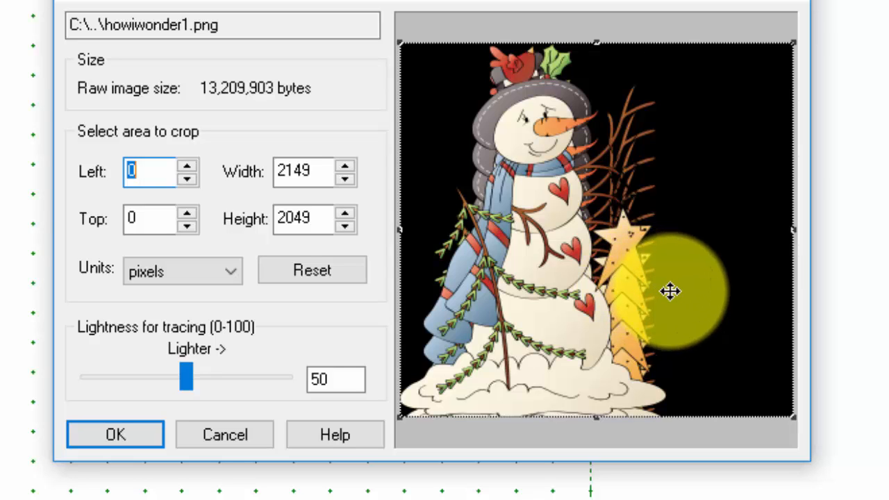
left_click(247, 434)
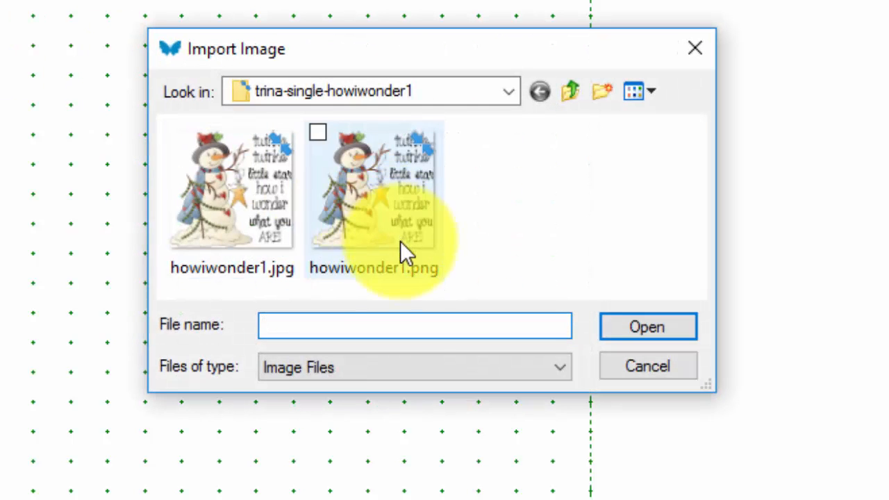
Import howiwonder1.jpg uncropped for tracing, keeping pixels as the units, and place it with an inside fit in the block.
left_click(226, 221)
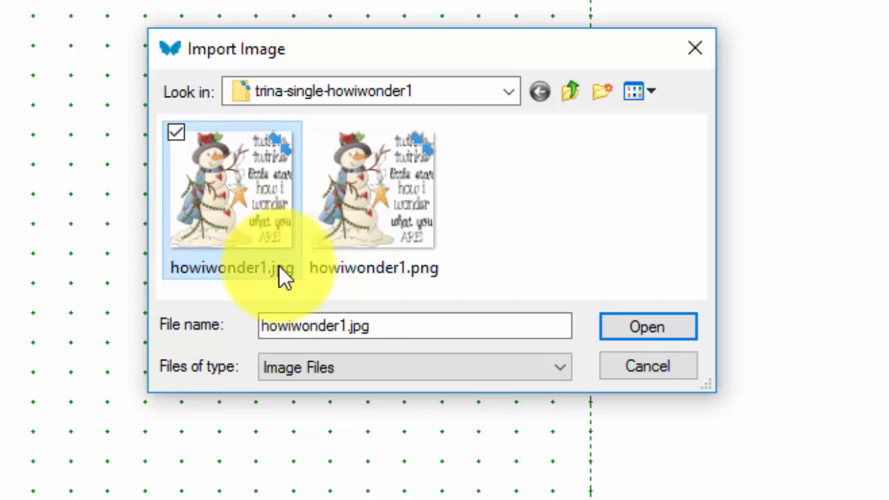
left_click(623, 336)
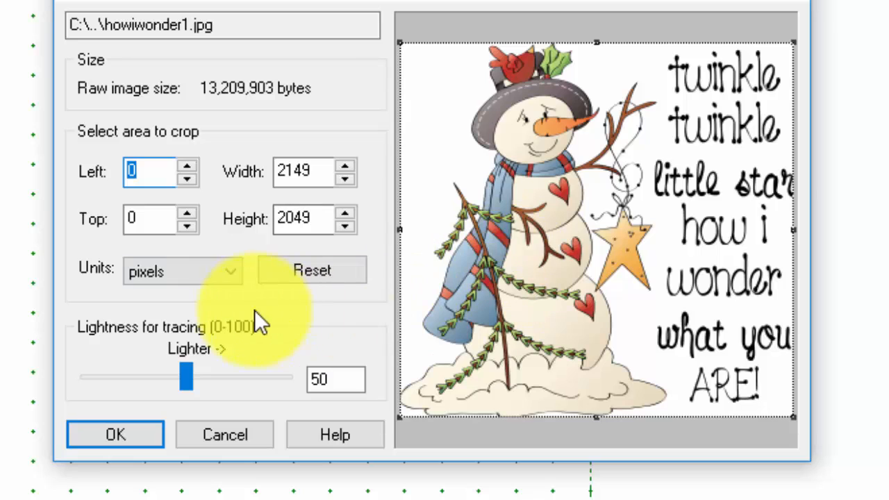
left_click(199, 273)
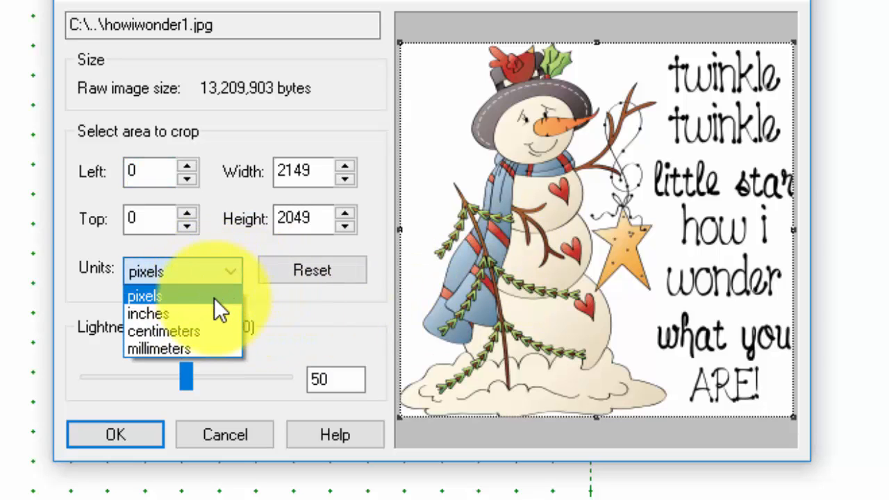
left_click(228, 272)
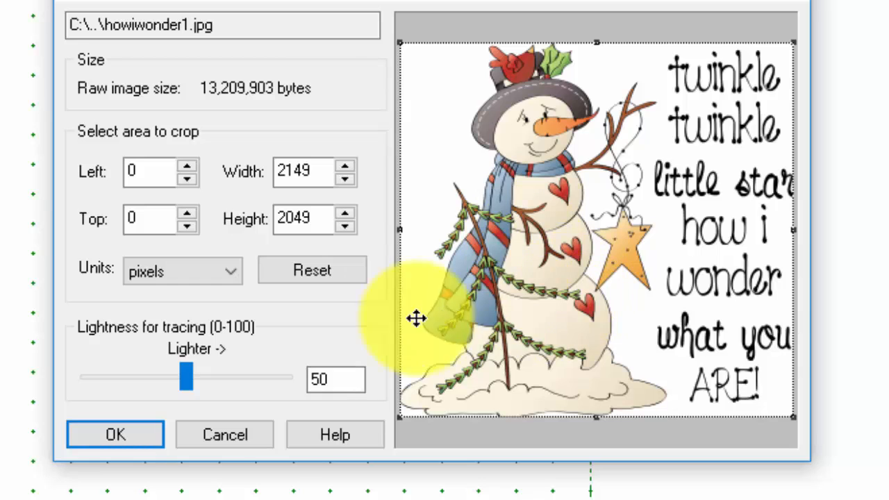
left_click(114, 434)
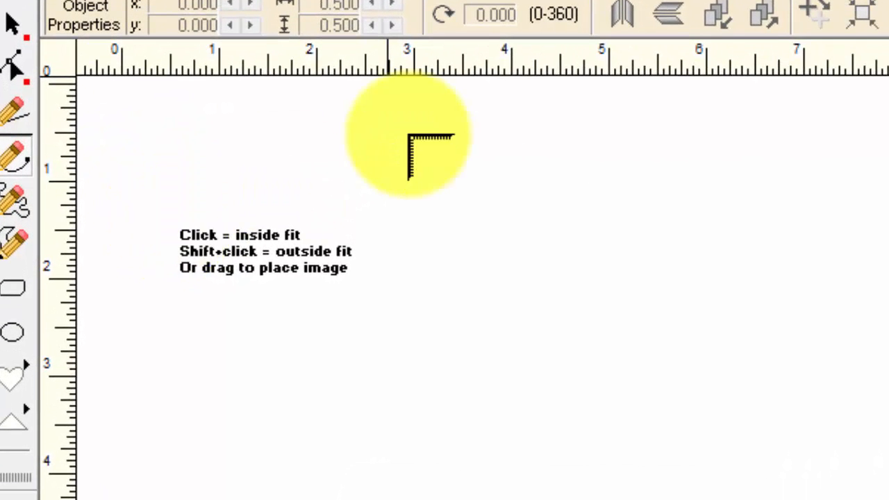
left_click(166, 133)
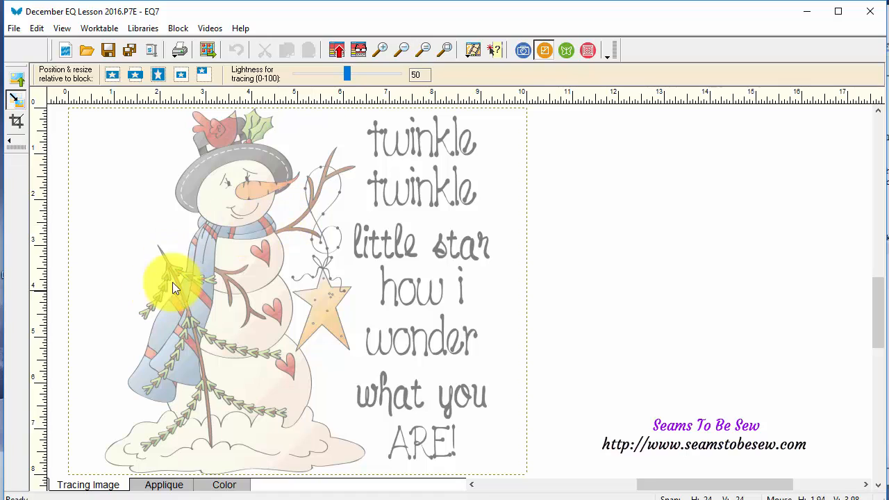
Stretch the tracing image horizontally on both sides to the full width of the block outline.
left_click(230, 175)
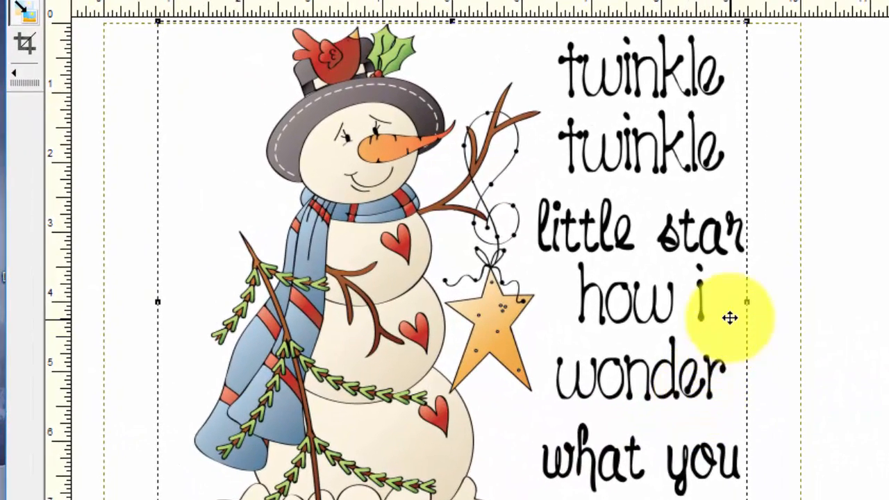
left_click_drag(749, 300, 799, 297)
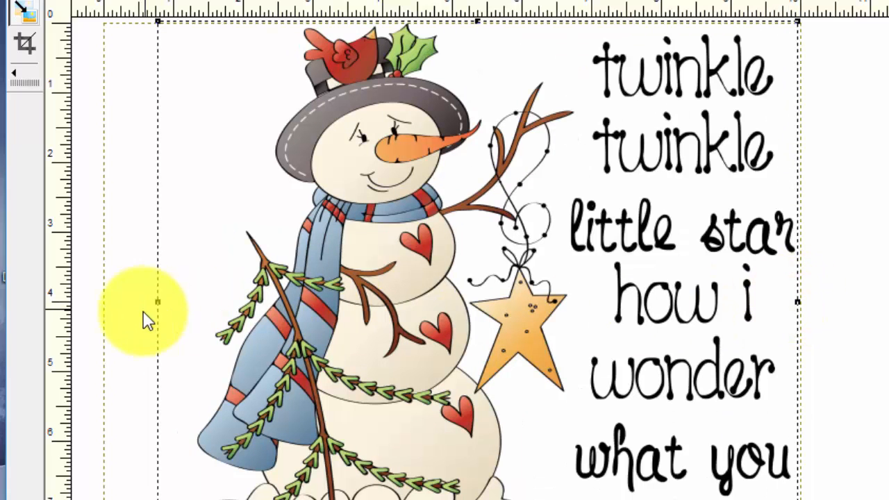
left_click_drag(154, 301, 103, 302)
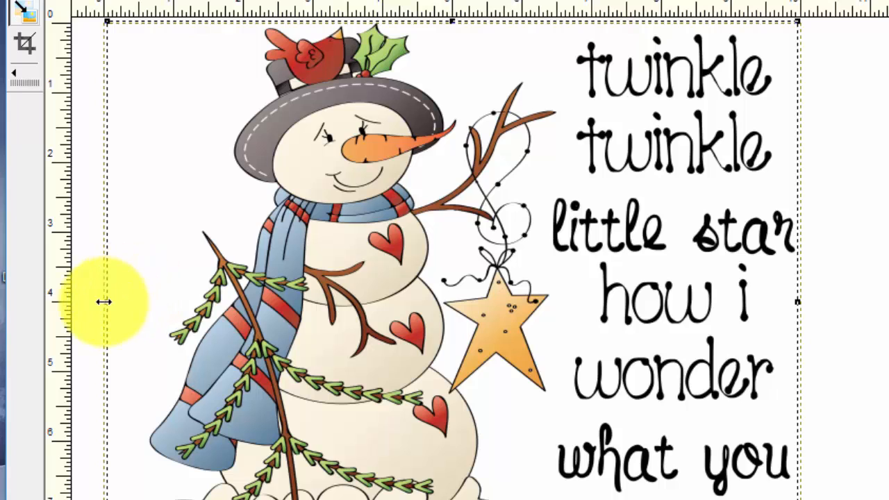
Pull all four edges of the tracing image slightly inward to leave a narrow margin inside the block outline.
left_click_drag(105, 304, 114, 309)
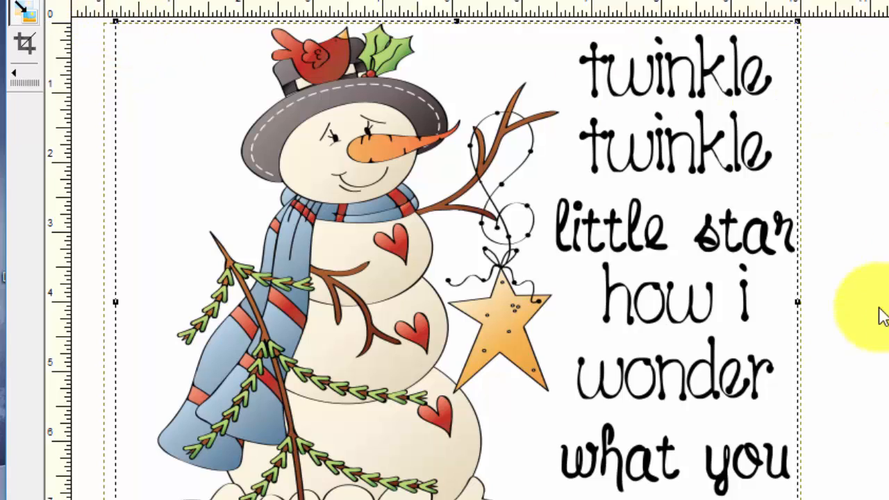
left_click_drag(796, 300, 789, 301)
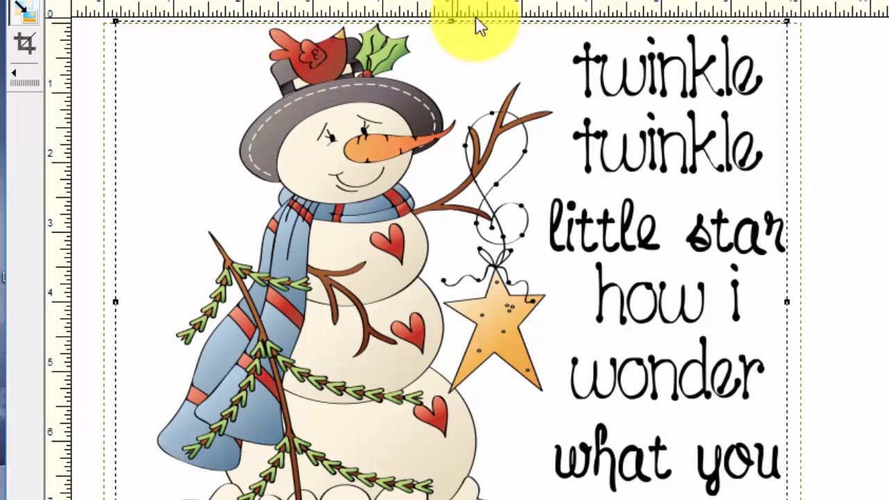
left_click_drag(450, 19, 452, 32)
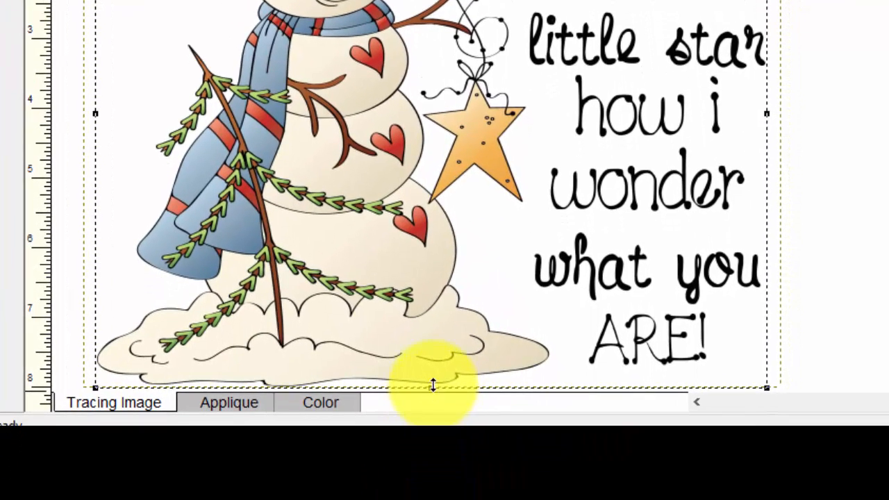
left_click_drag(433, 385, 433, 379)
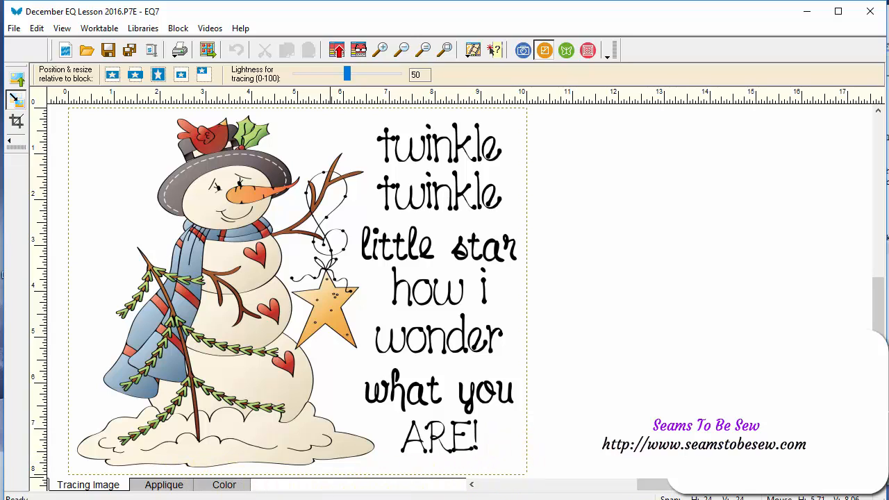
Compare how the tracing image looks on the Applique layer and on the Tracing Image layer when selected and deselected.
left_click(633, 493)
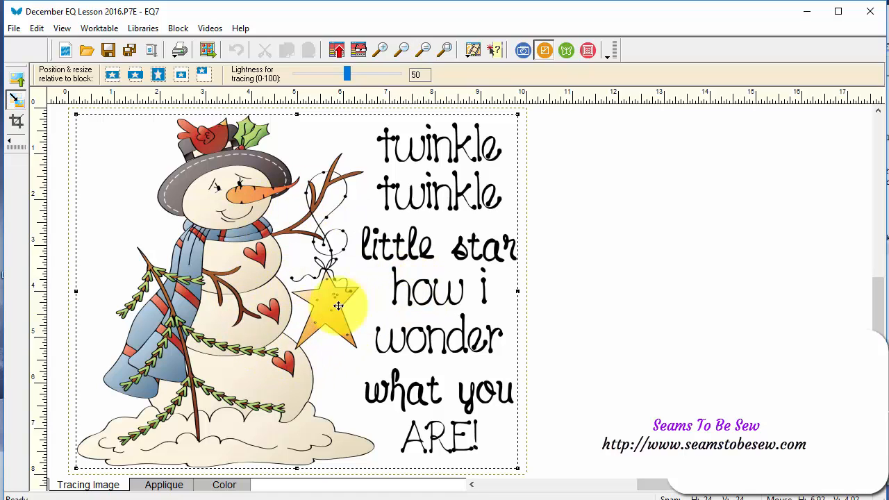
left_click(175, 487)
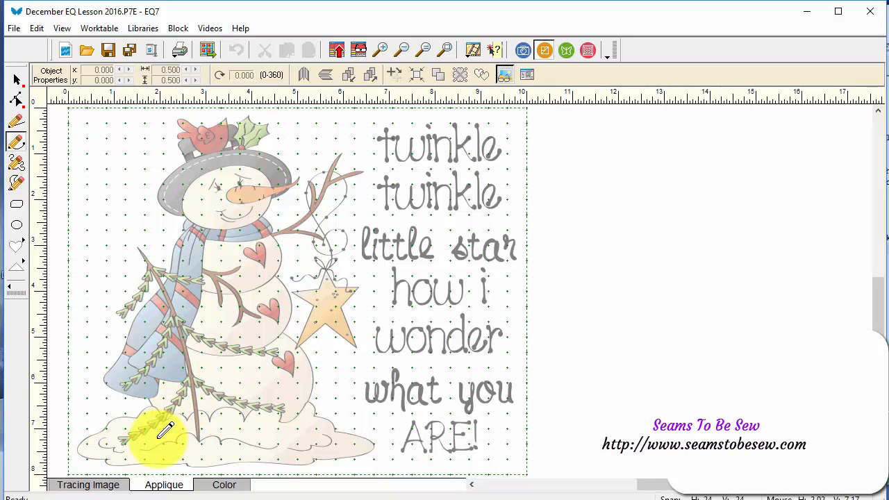
left_click(95, 487)
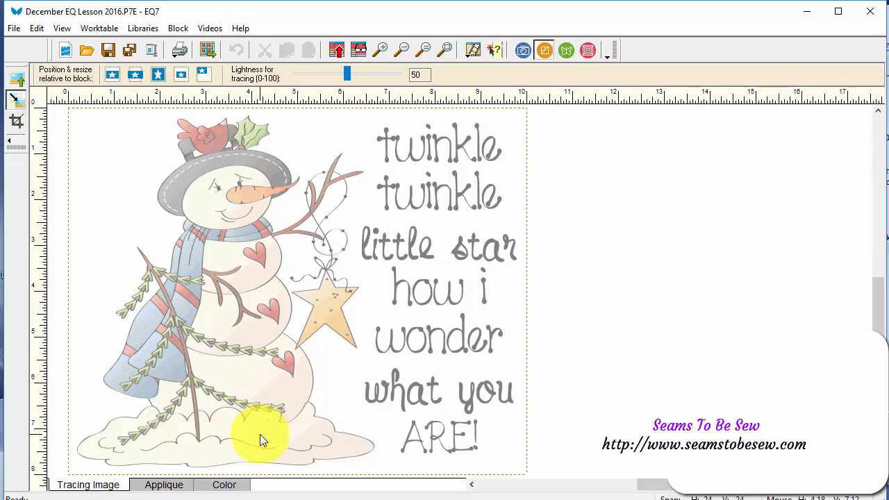
left_click(252, 203)
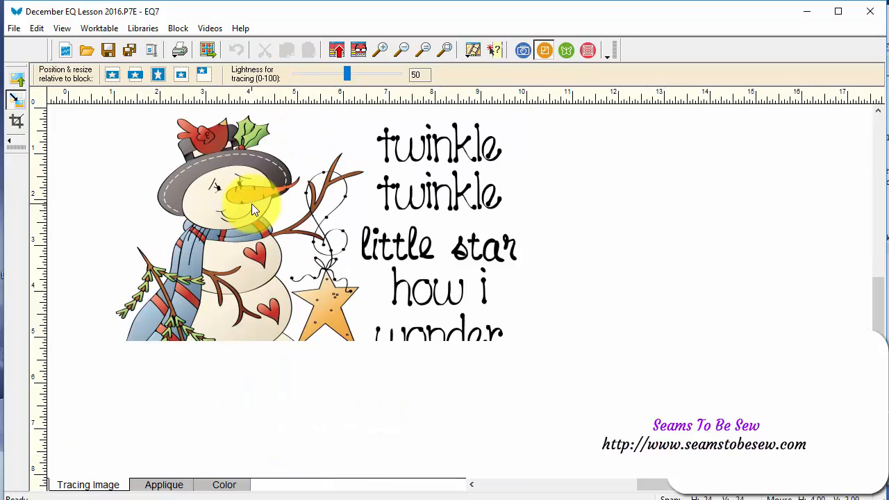
left_click(576, 182)
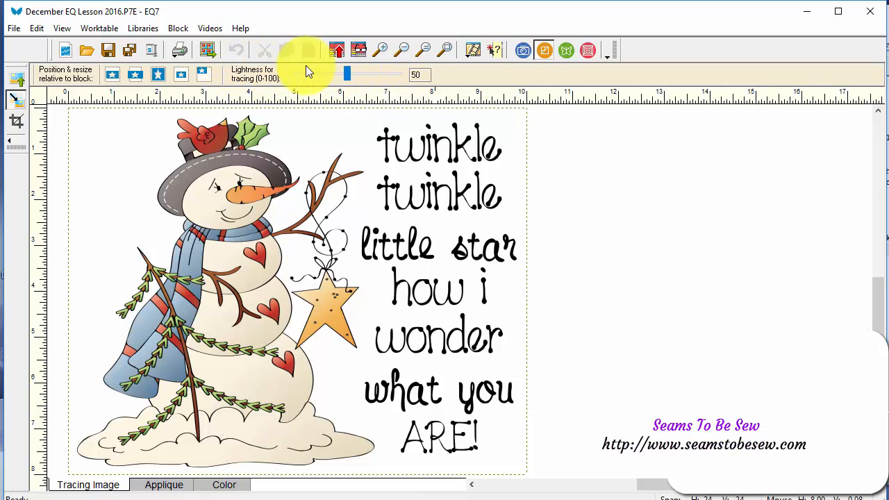
Test the tracing image's lightness at 69 and set it to 0.
left_click(348, 75)
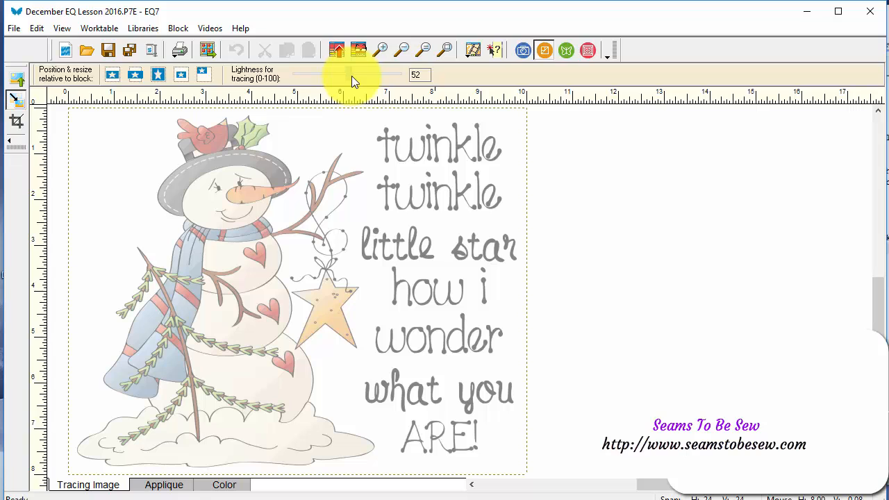
left_click_drag(354, 77, 365, 80)
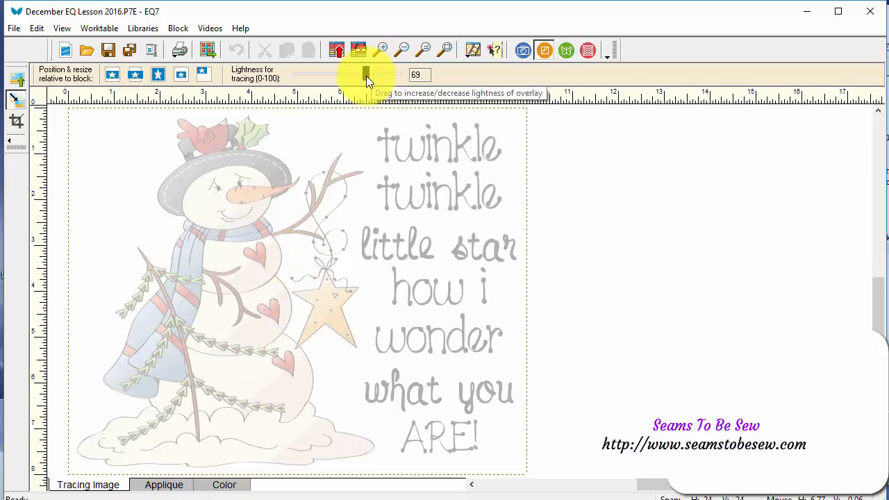
left_click_drag(367, 75, 269, 69)
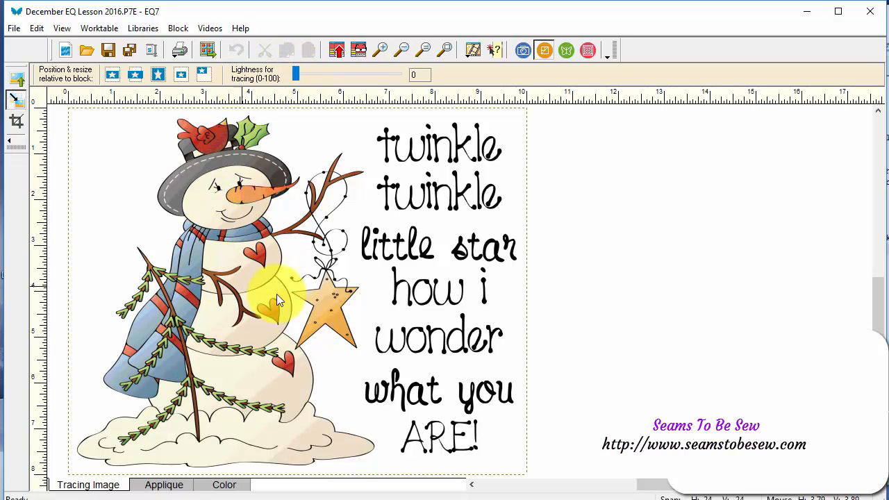
Raise the tracing image's lightness in stages, trying 40 and 48, and set it to 63.
left_click(351, 74)
left_click(351, 74)
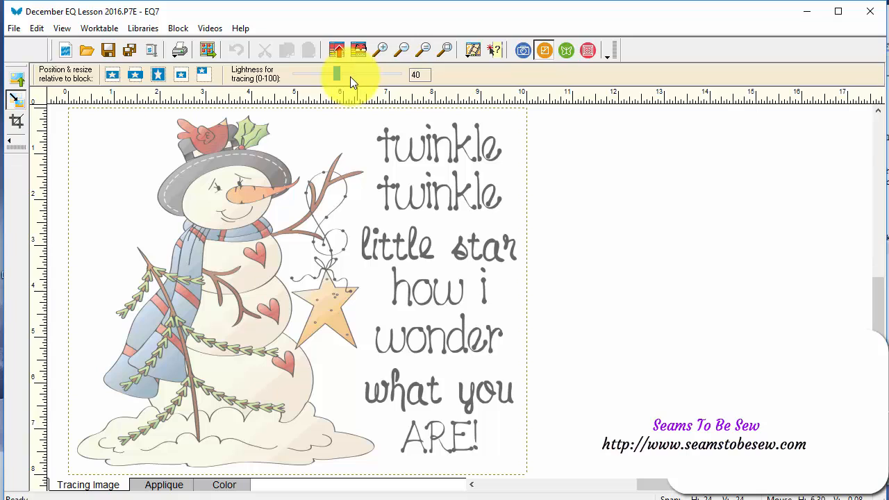
left_click_drag(336, 77, 344, 77)
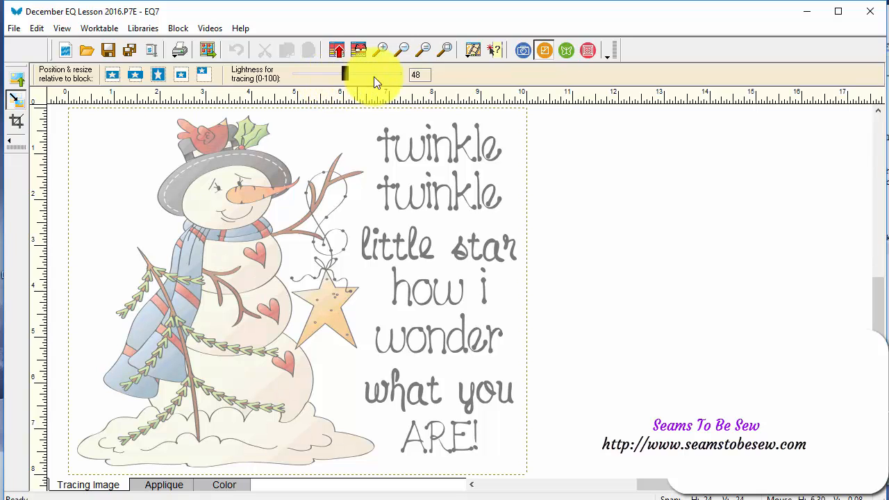
double_click(429, 75)
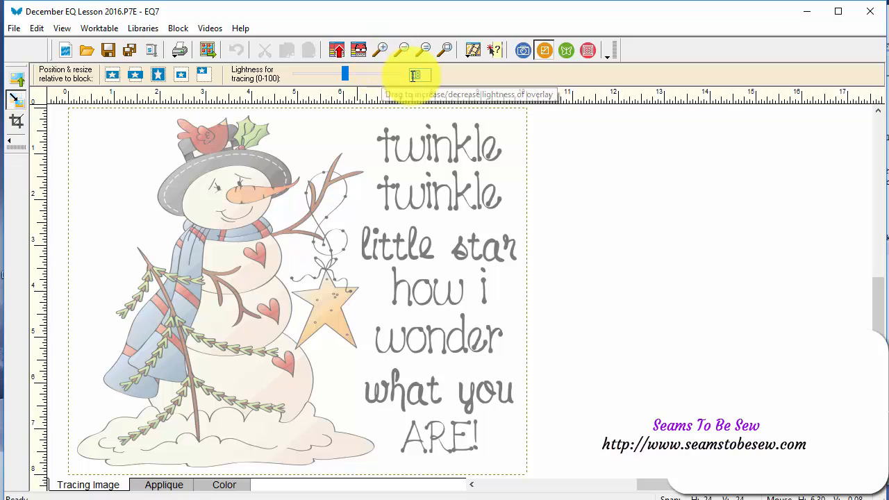
mouse_move(347, 71)
left_mouse_down()
mouse_move(376, 81)
mouse_move(375, 73)
mouse_move(362, 76)
left_mouse_up()
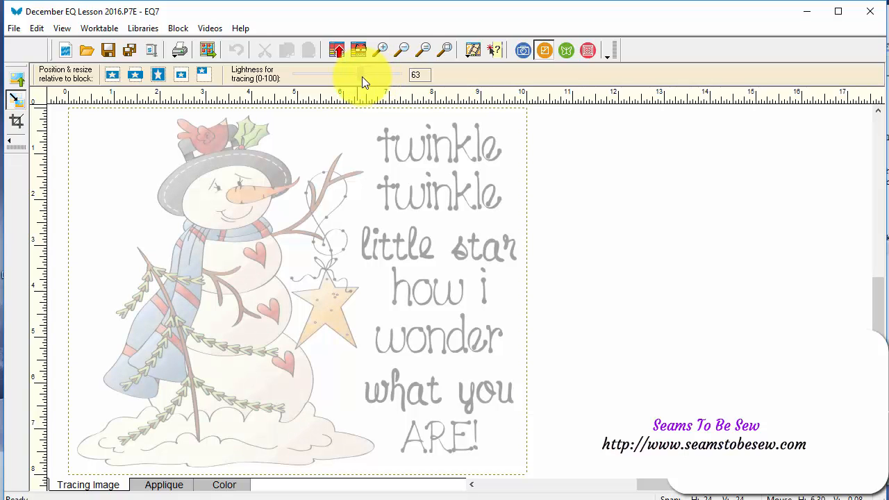
Deselect and reselect the tracing image to compare how it displays on the Tracing Image layer.
left_click(424, 294)
left_click(609, 163)
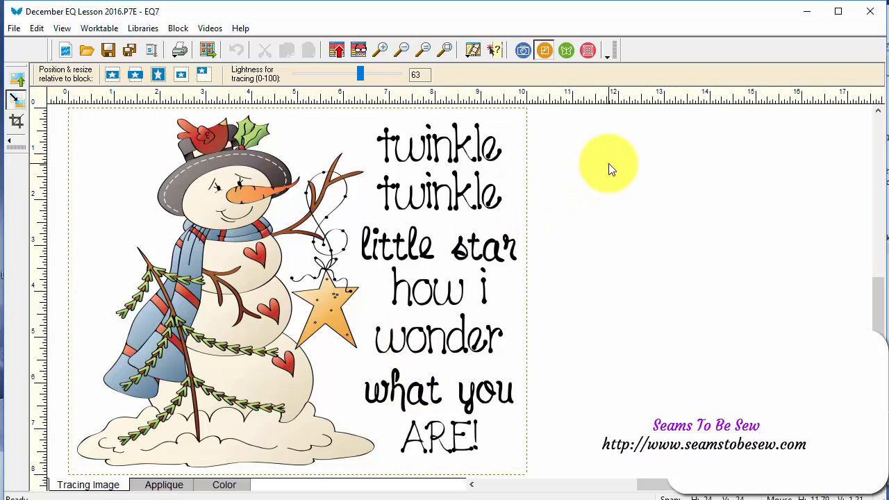
left_click(452, 200)
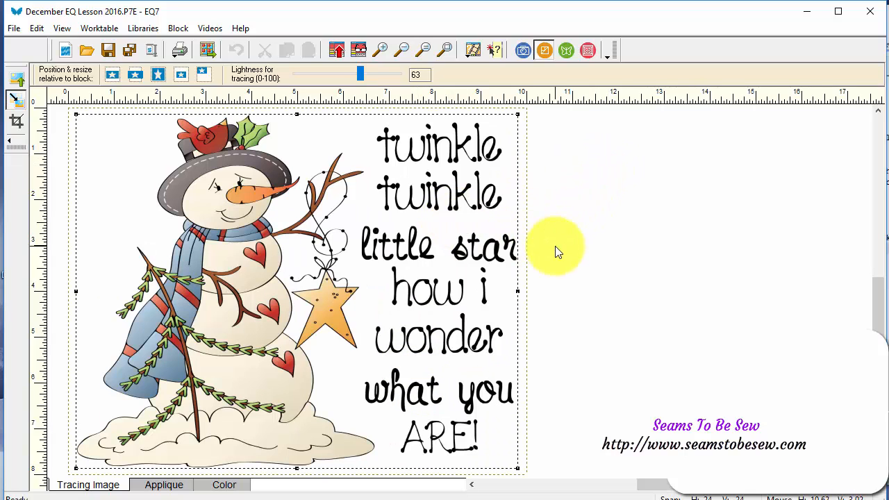
Switch to the Applique layer and zoom in on the snowman's middle body section and the hanging star.
left_click(158, 485)
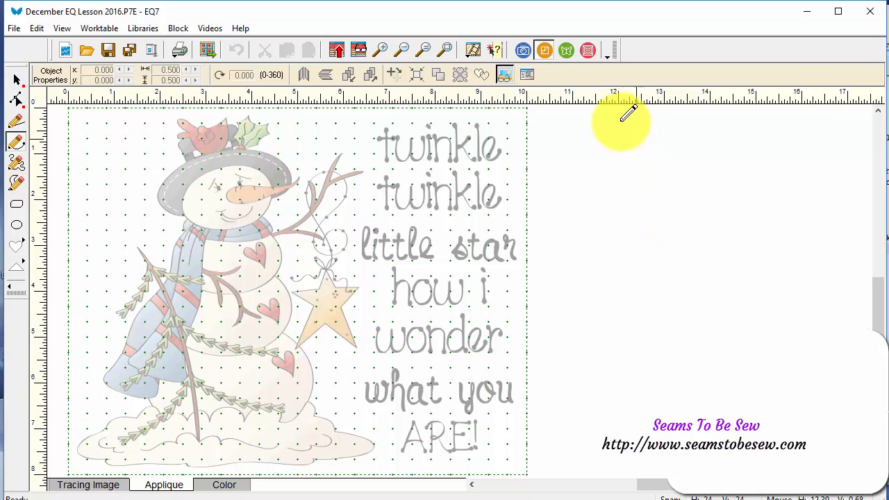
left_click(381, 52)
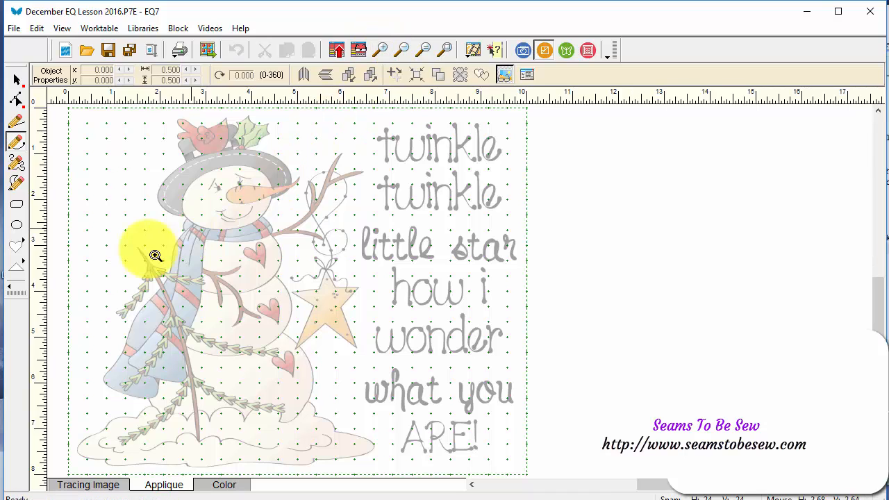
mouse_move(136, 254)
left_mouse_down()
mouse_move(284, 341)
mouse_move(353, 371)
mouse_move(351, 364)
left_mouse_up()
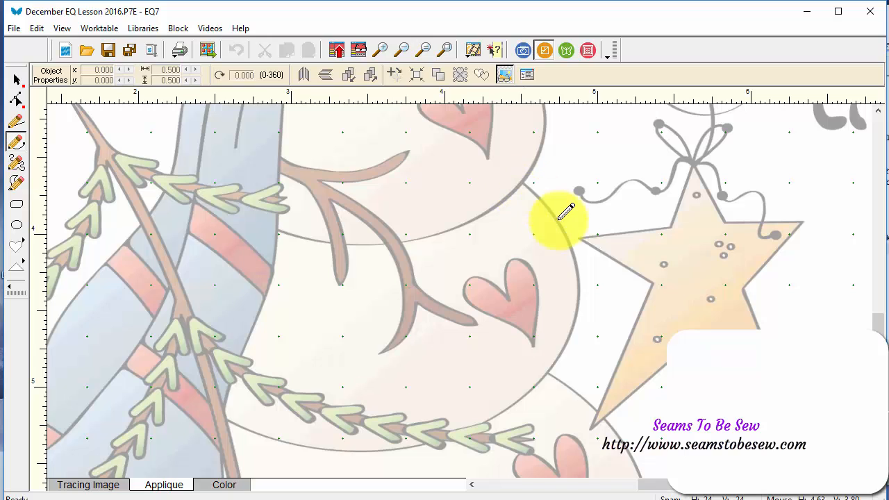
left_click(22, 249)
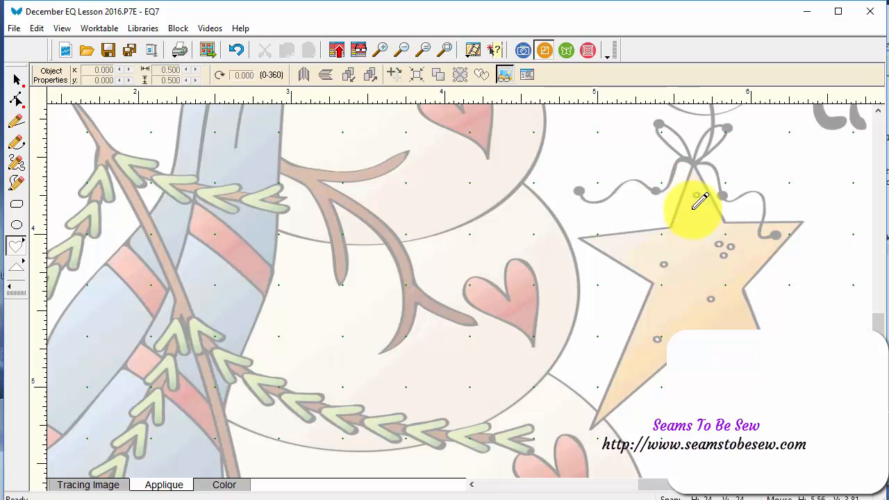
left_click_drag(694, 208, 728, 230)
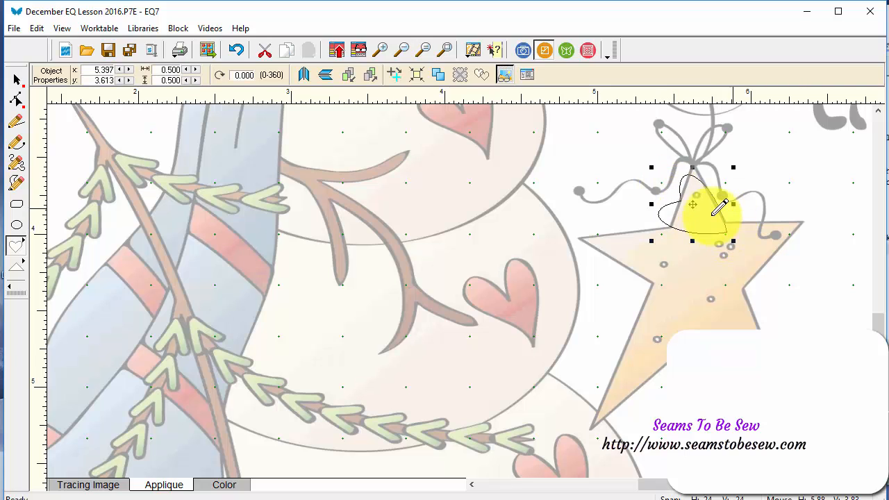
key("Delete")
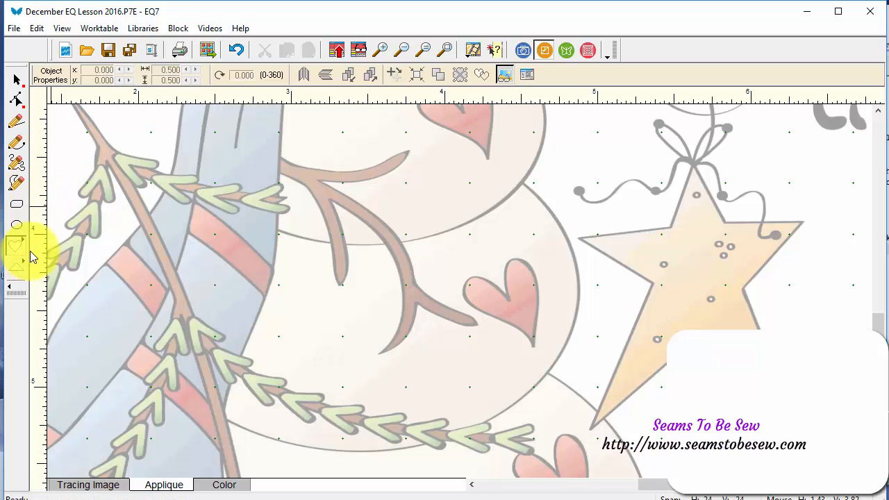
Draw a circle patch over the snowman's middle section and flatten it from both ends to about 2.94 wide by 2.06 high.
left_click(17, 250)
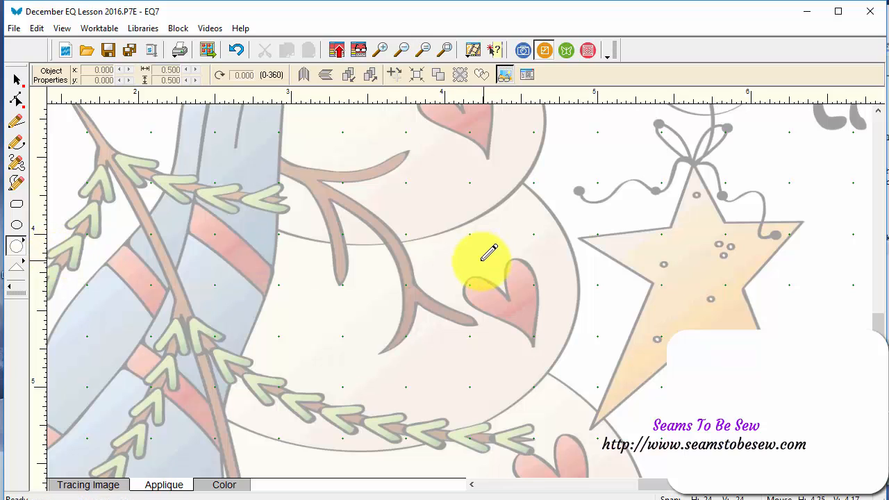
left_click_drag(139, 229, 585, 311)
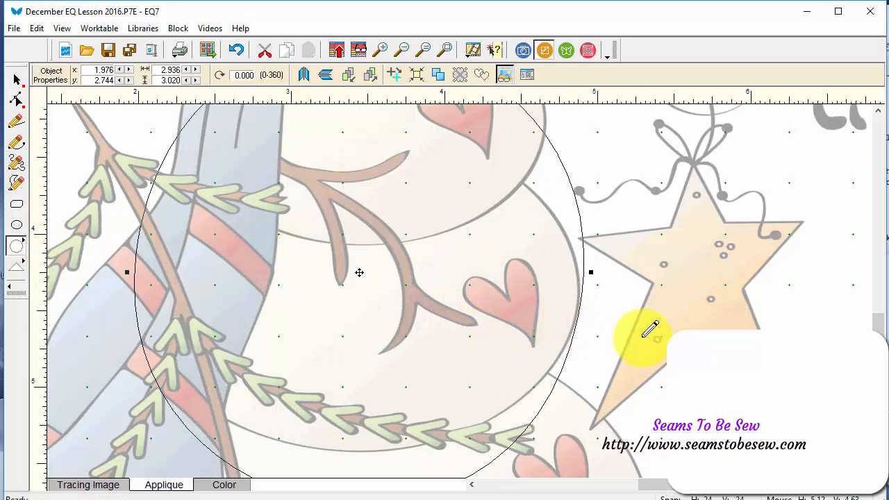
scroll(873, 317, "down", 2)
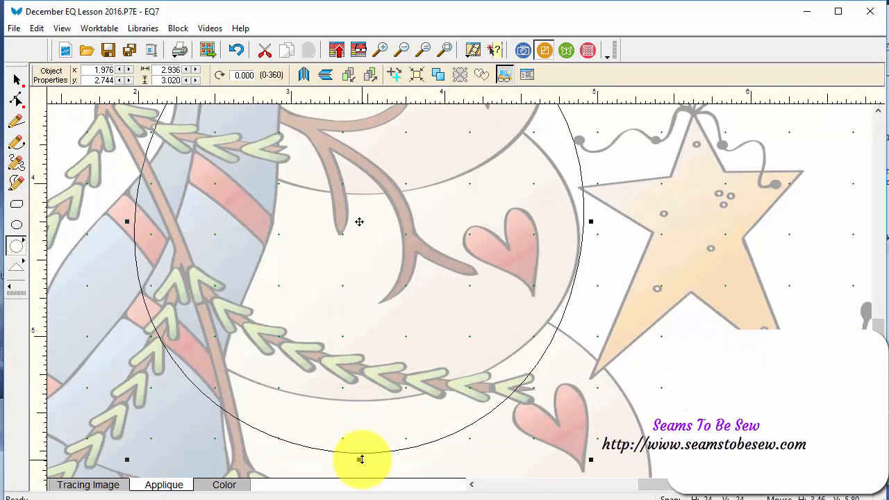
left_click_drag(361, 459, 362, 404)
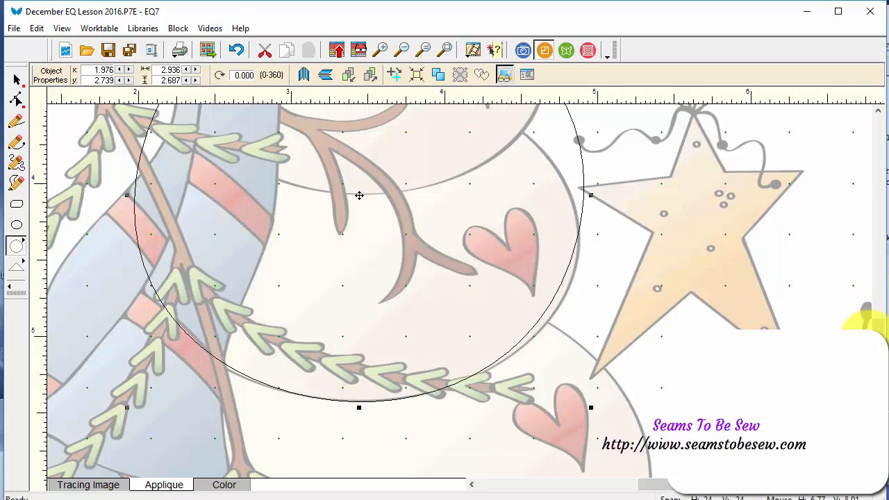
scroll(877, 321, "up", 5)
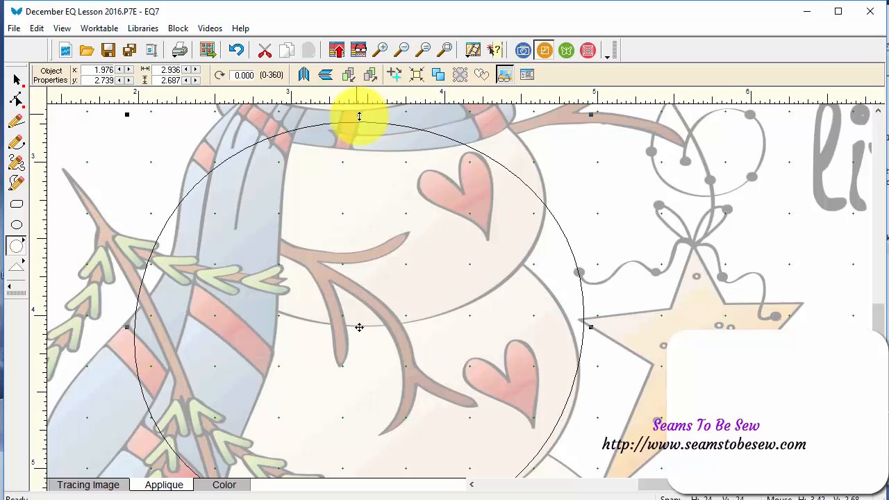
left_click_drag(357, 114, 359, 221)
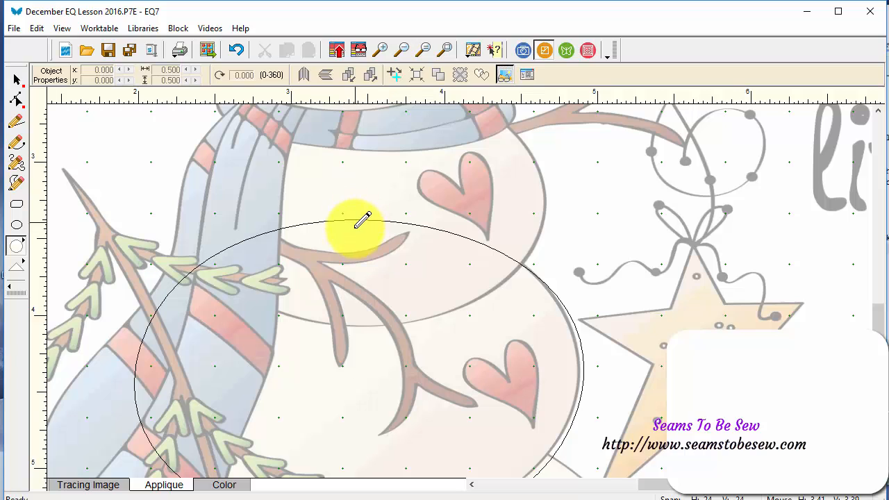
Fine-tune the oval's edges to fit the middle section's traced outline, making it about 2.82 wide by 2.05 high.
left_click(17, 82)
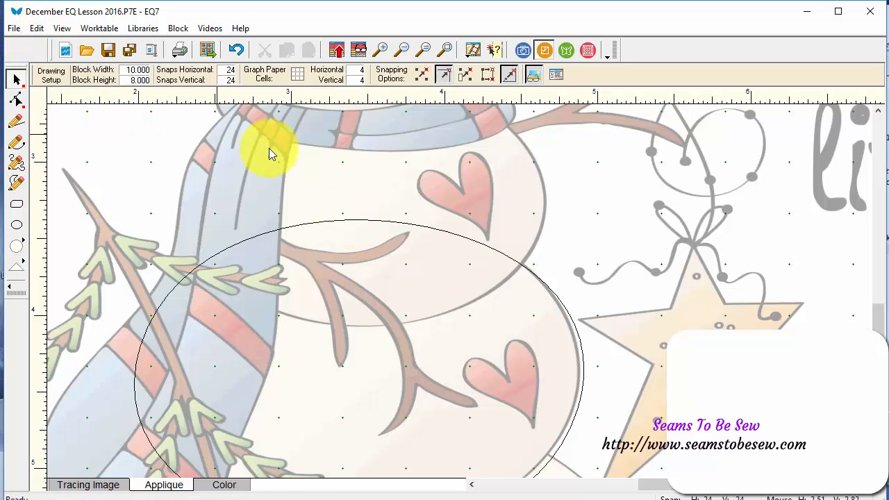
left_click(343, 221)
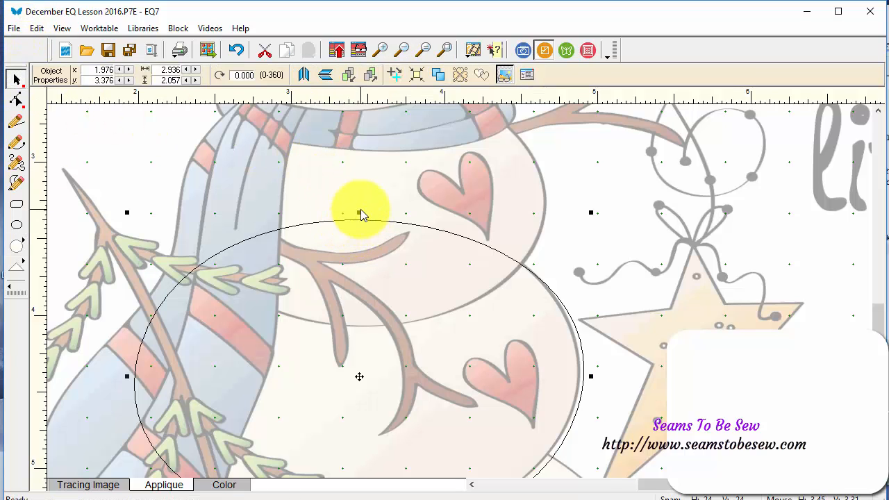
left_click_drag(361, 211, 360, 210)
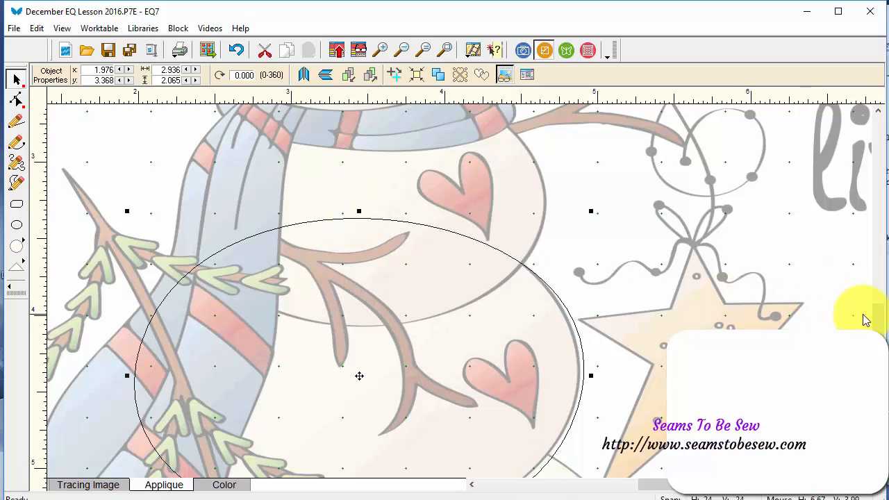
scroll(877, 321, "down", 2)
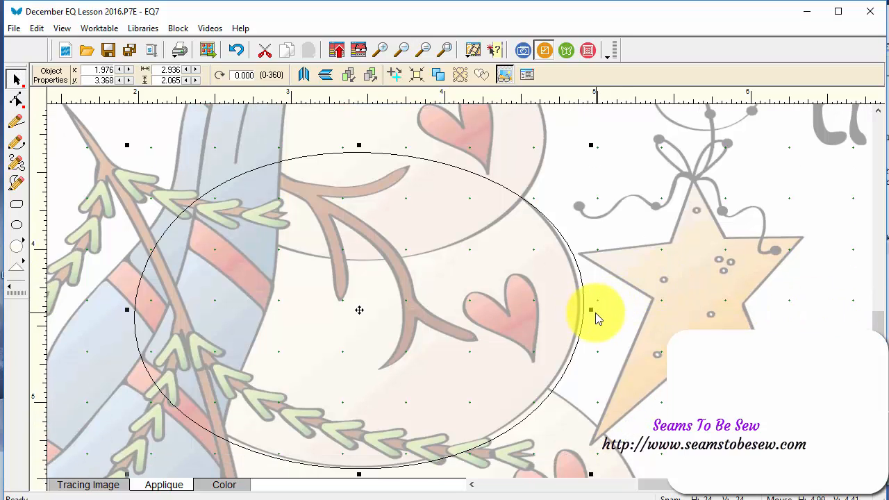
left_click_drag(590, 307, 585, 307)
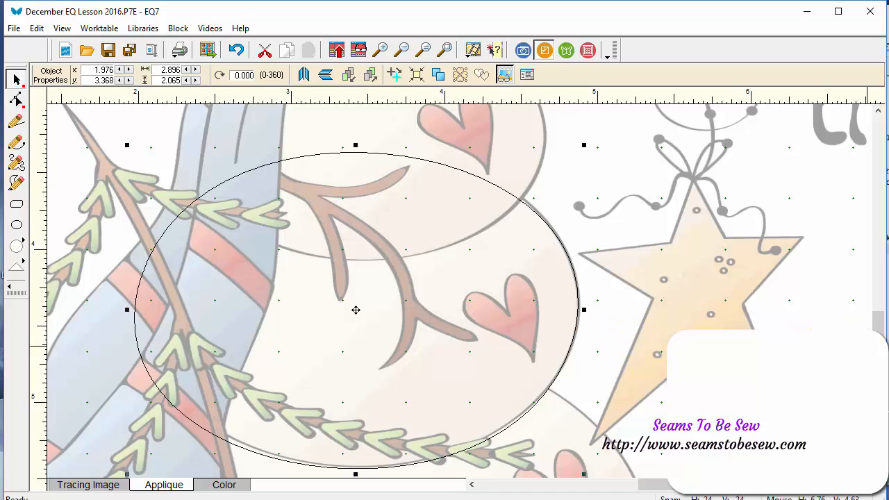
scroll(877, 323, "down", 3)
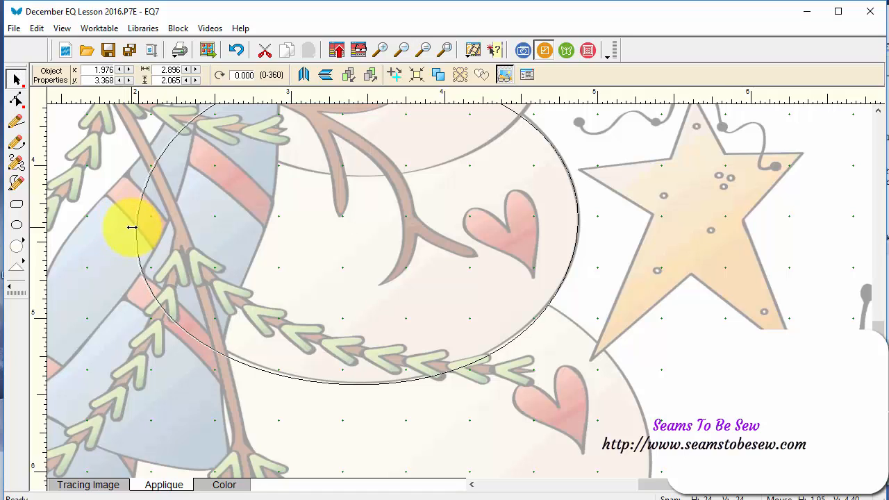
left_click_drag(132, 227, 141, 230)
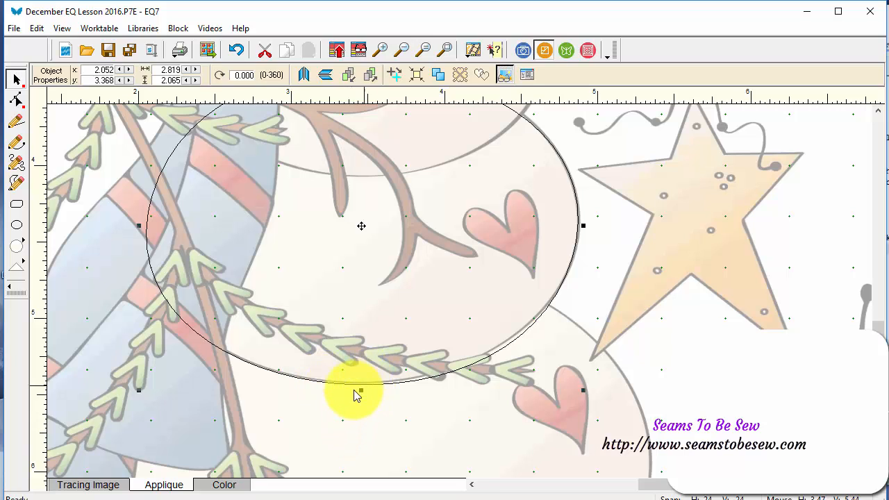
left_click_drag(362, 389, 361, 387)
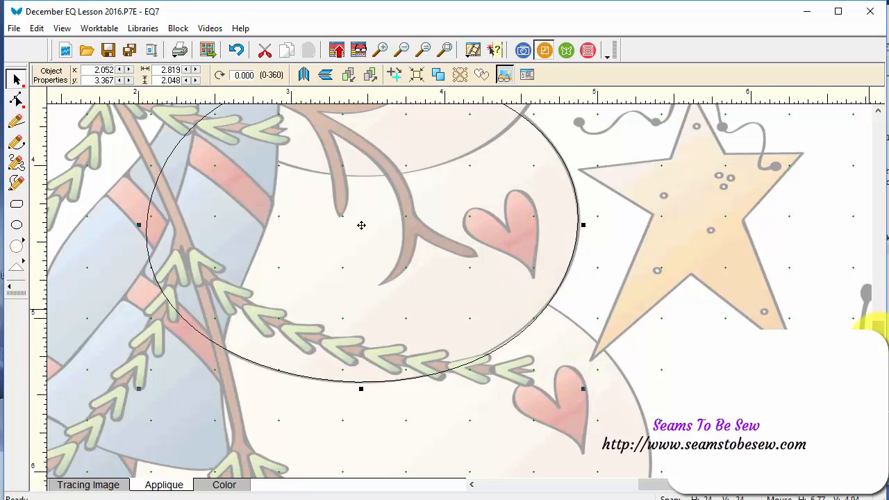
Add nodes to the oval's upper curve, one near its crossing with the upper body section and one beside the scarf's edge.
scroll(877, 325, "up", 3)
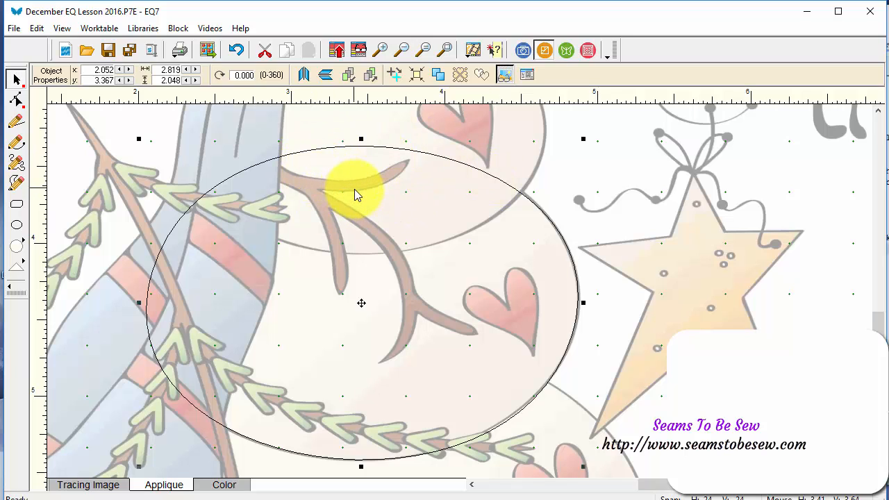
left_click(12, 100)
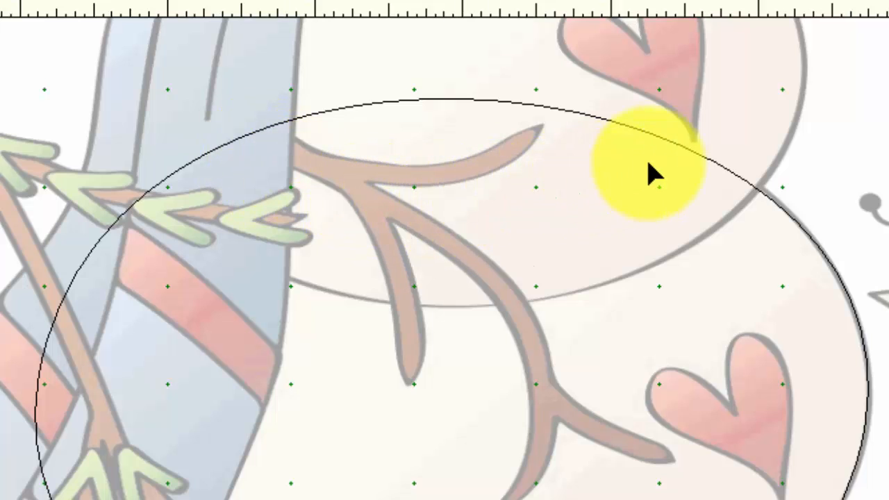
left_click(715, 174)
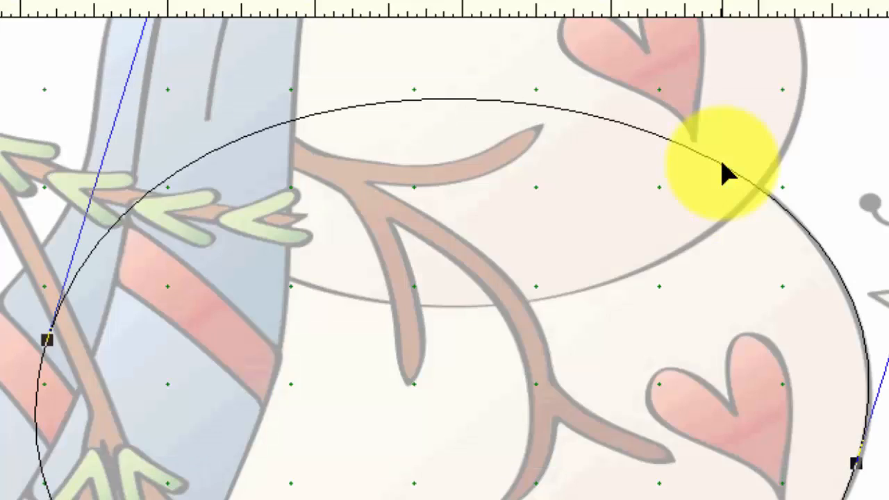
double_click(722, 165)
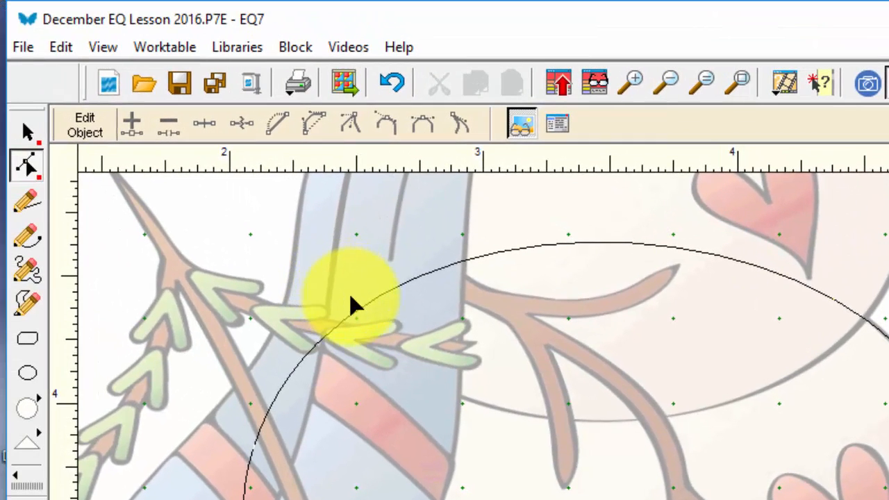
left_click(391, 300)
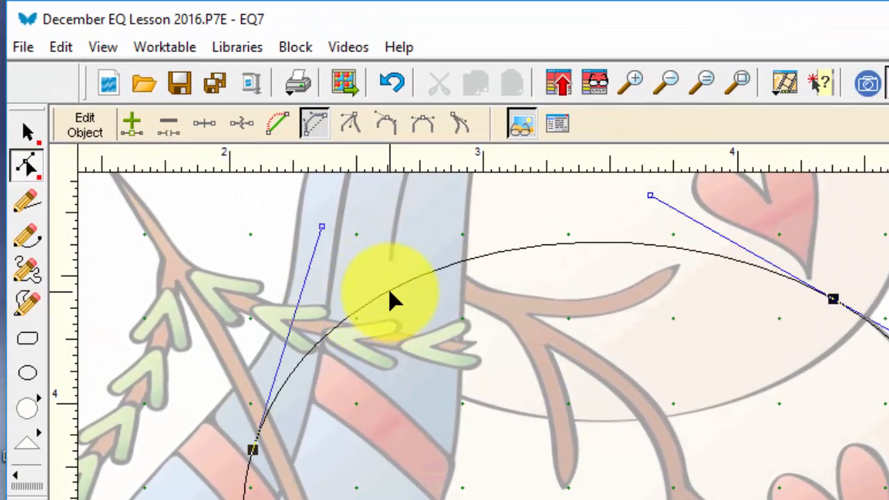
left_click(136, 136)
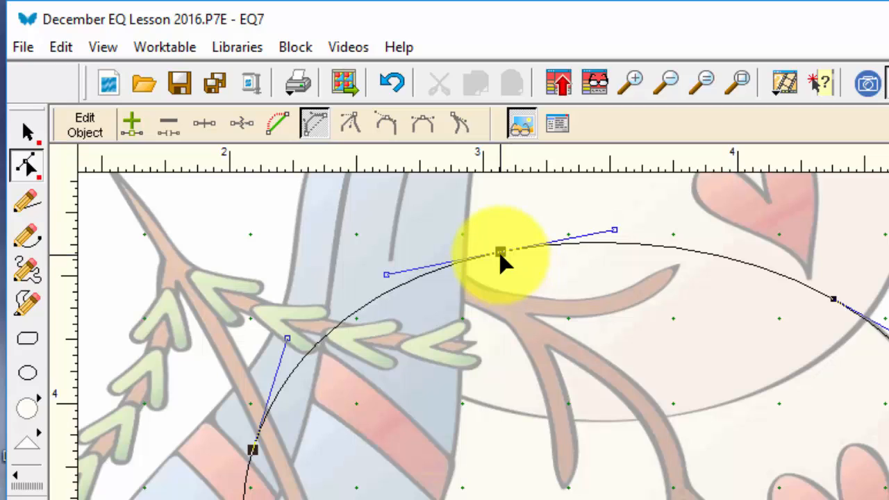
Nudge the new node beside the scarf's edge slightly and leave only that node selected.
mouse_move(501, 255)
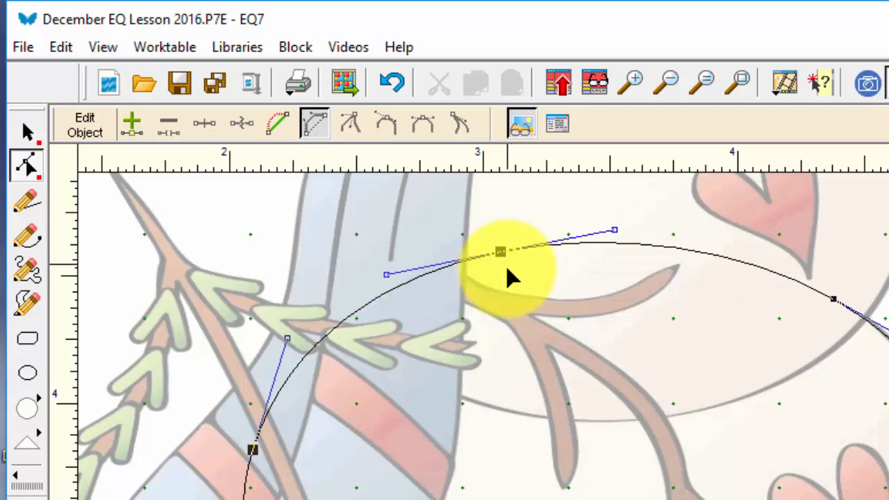
left_click(508, 286)
left_click(505, 263)
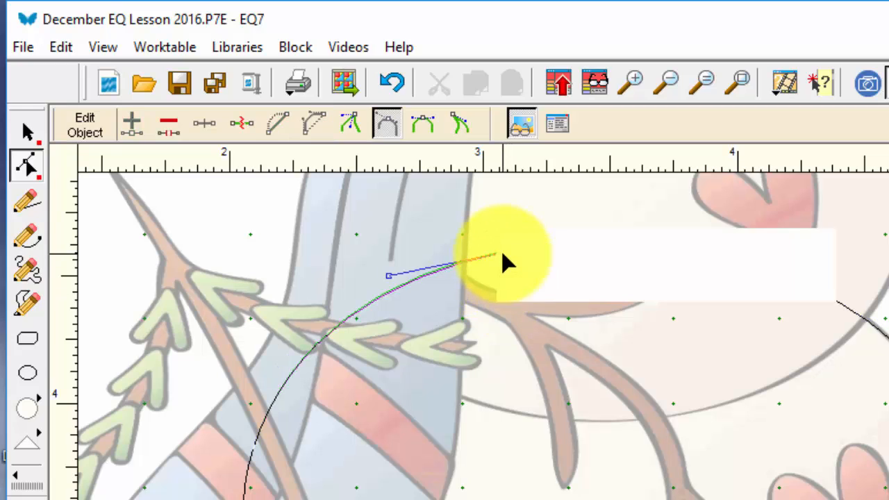
left_click(502, 253)
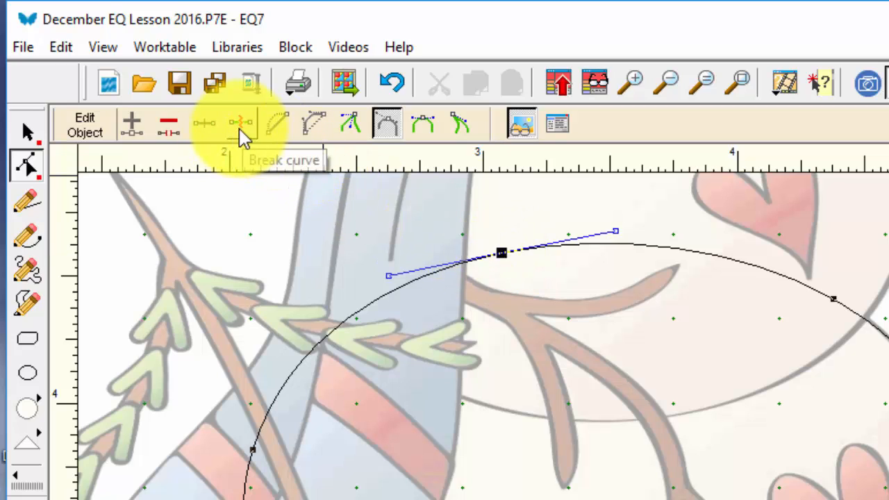
left_click(177, 129)
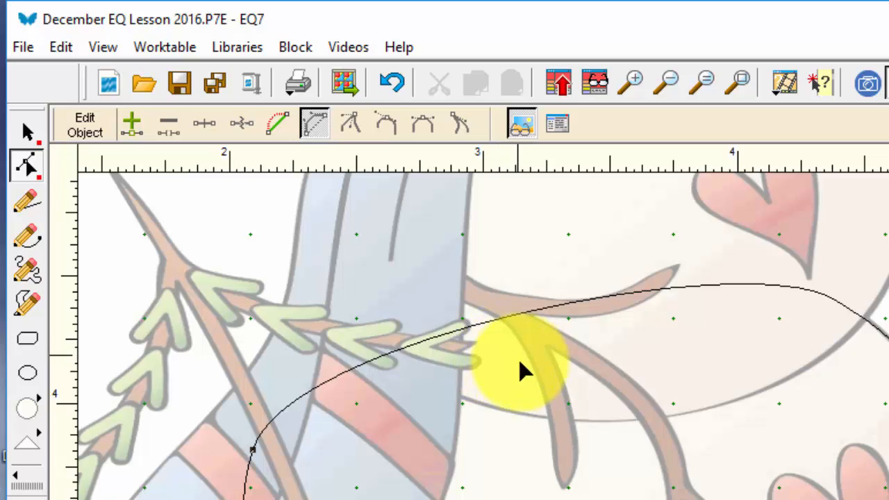
key("ctrl+z")
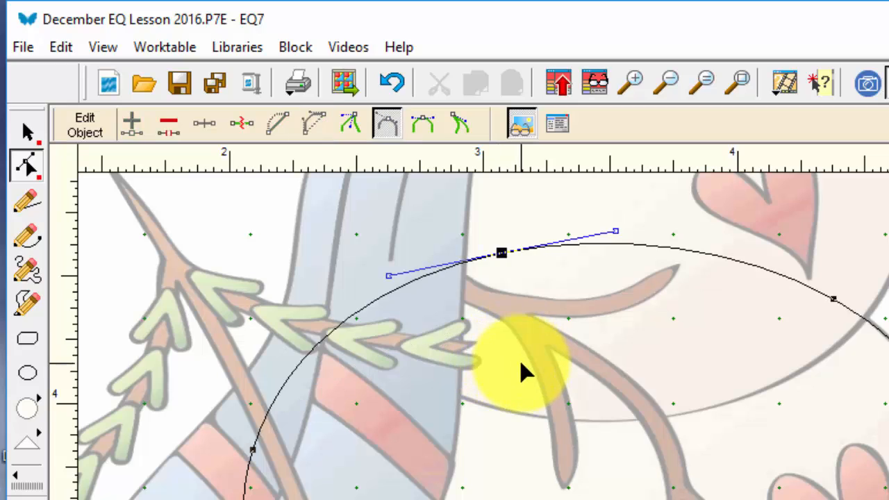
left_click(480, 316)
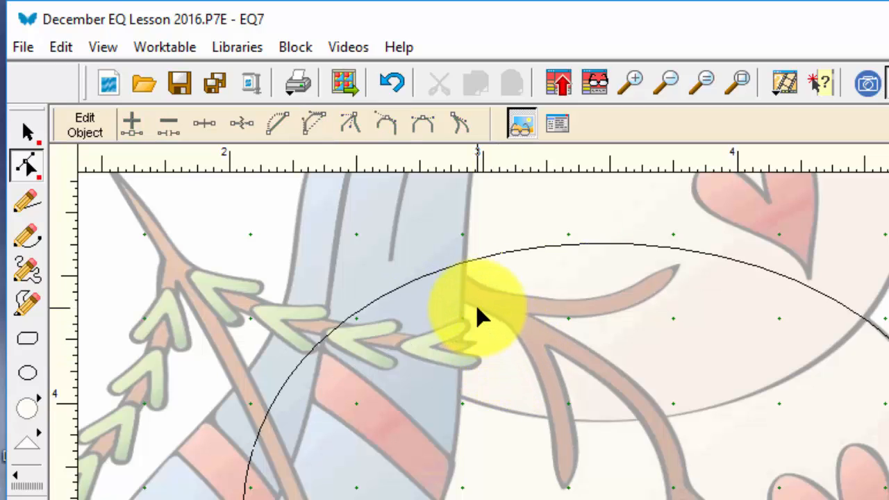
left_click(484, 253)
left_click(549, 290)
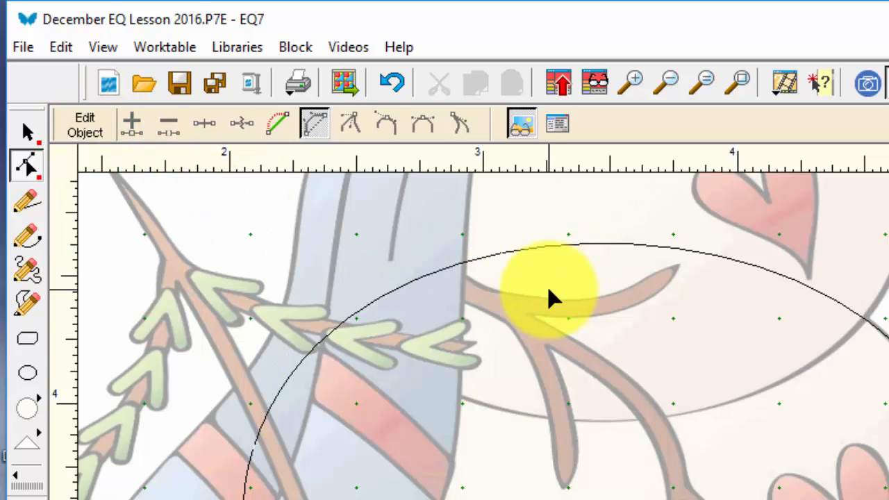
left_click(500, 259)
left_click(562, 388)
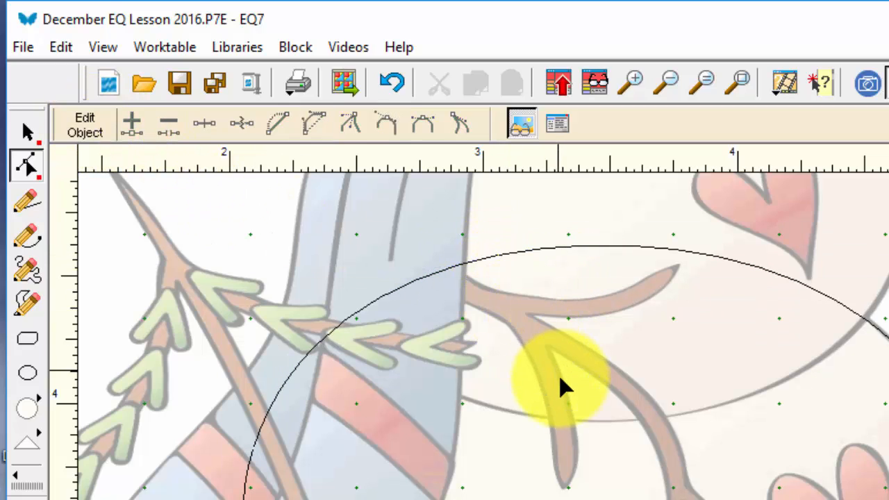
key("ctrl+z")
key("ctrl+z")
Delete the node beside the scarf's edge and add a replacement node on the oval's upper curve farther inside the scarf.
left_click(514, 250)
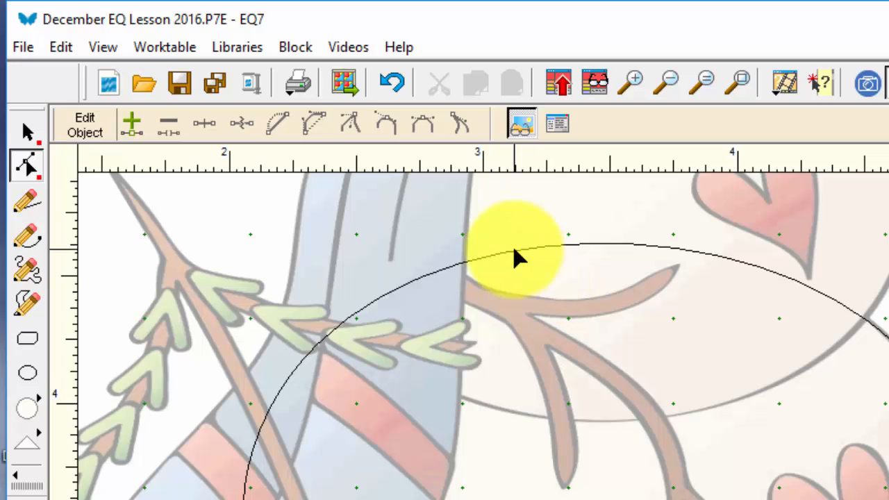
left_click(514, 251)
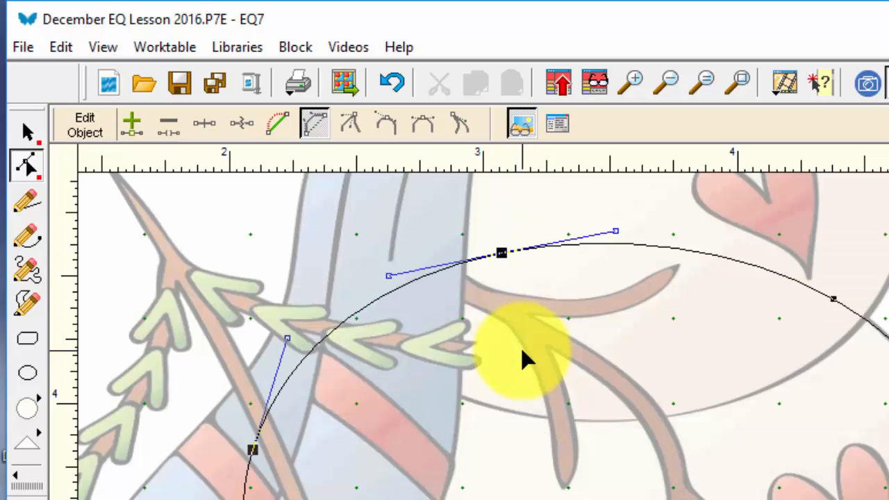
left_click(525, 350)
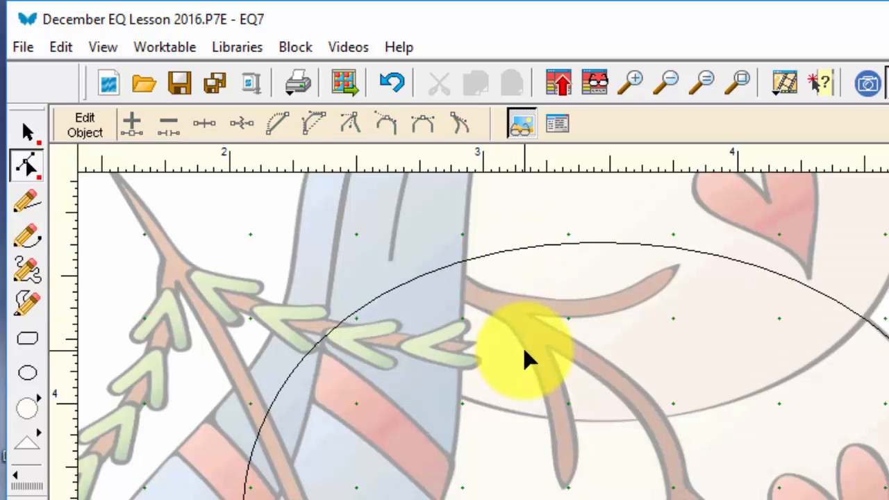
left_click(525, 358)
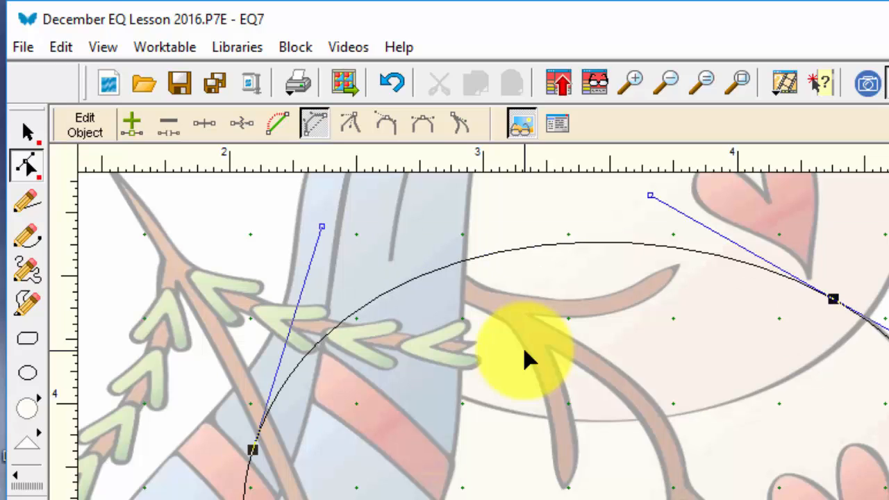
left_click(525, 358)
left_click(525, 358)
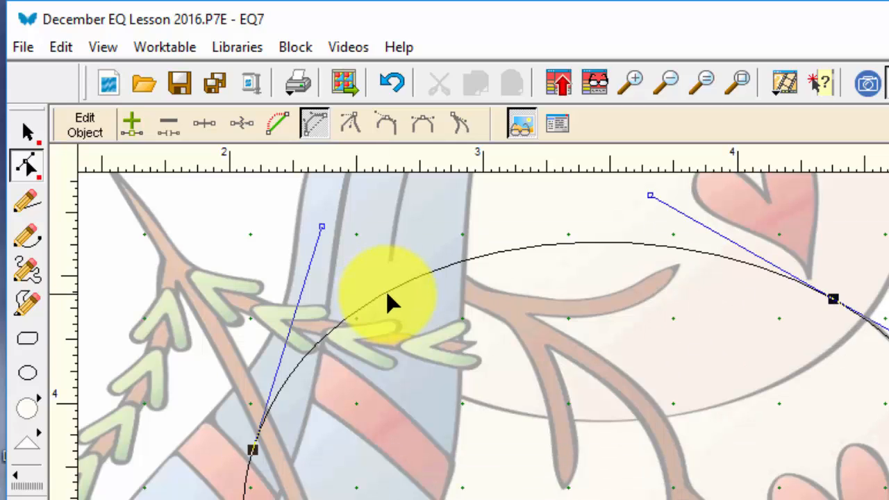
double_click(390, 293)
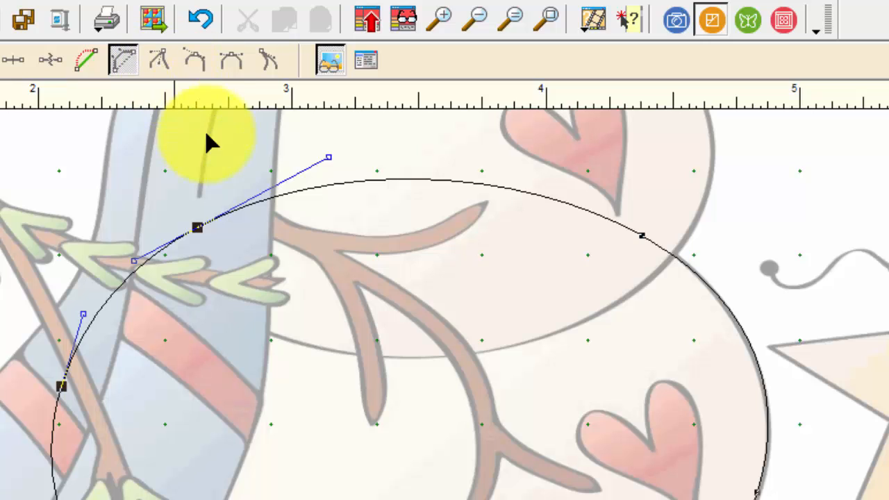
Leave only the new node inside the scarf selected and nudge it slightly outward along the curve.
left_click(246, 258)
left_click(197, 230)
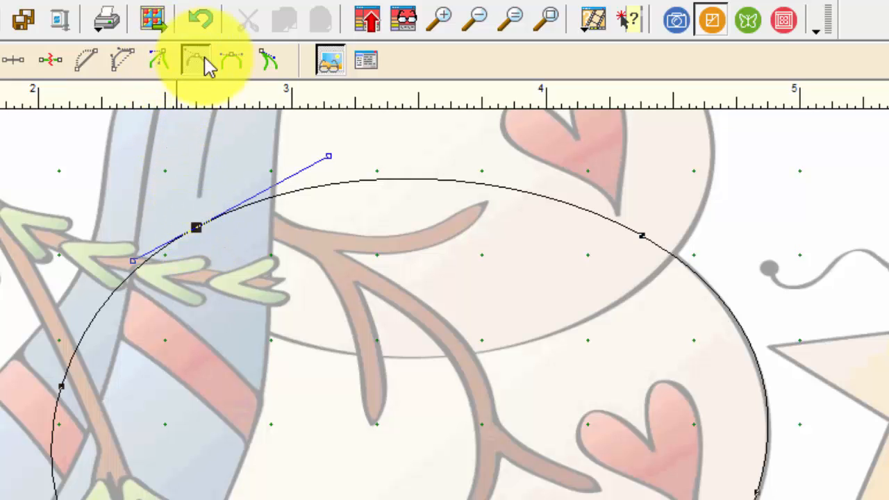
left_click(256, 249)
left_click(194, 227)
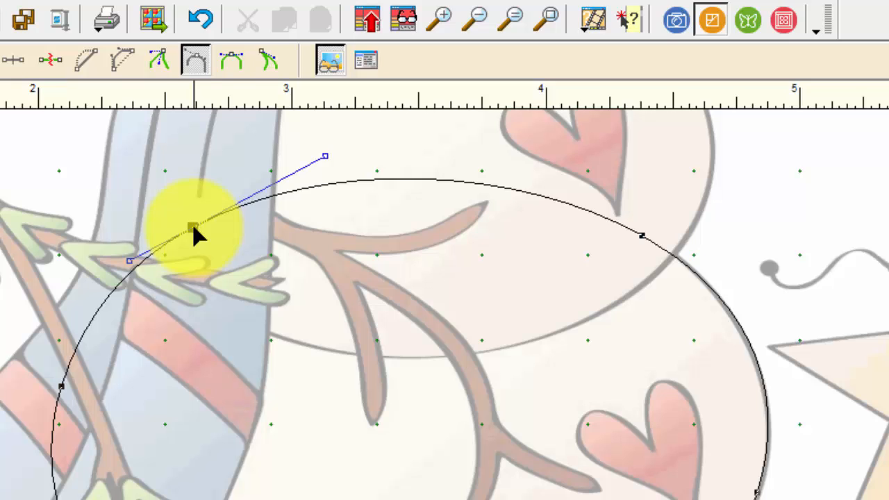
Make the scarf node a cusp and pull its inner handle down so the upper curve starts dipping into the oval.
left_click(156, 60)
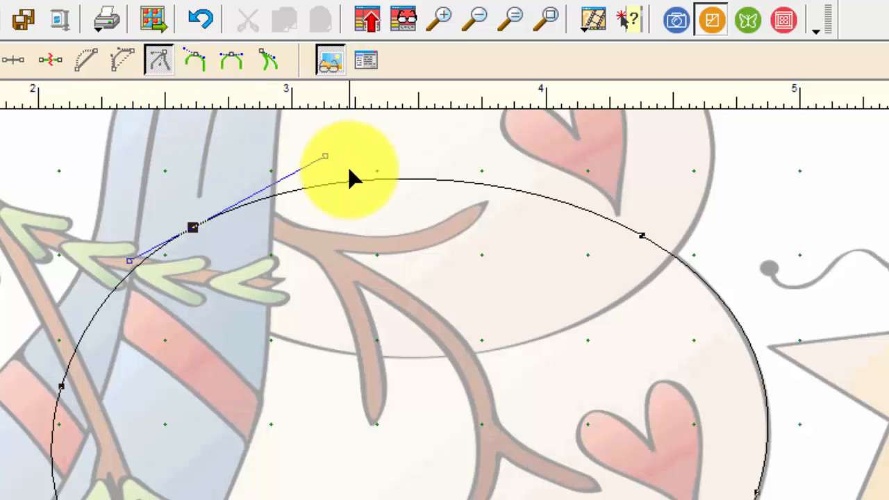
left_click_drag(323, 163, 271, 334)
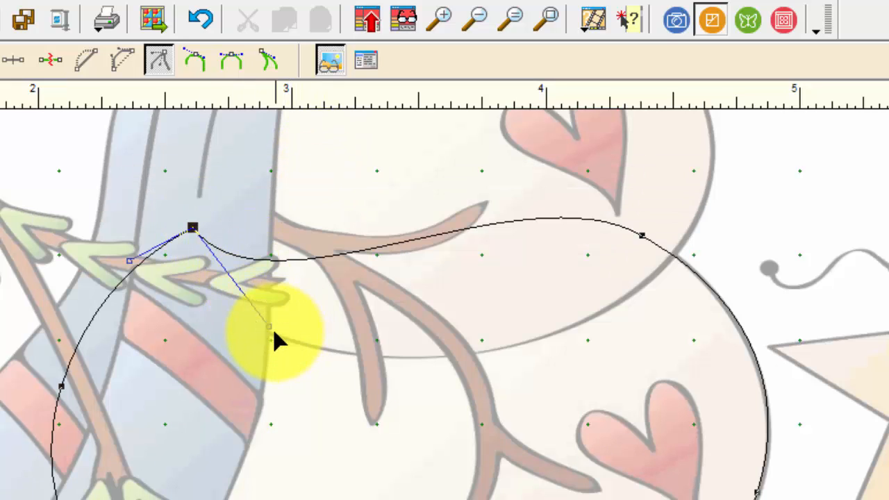
left_click_drag(270, 328, 307, 294)
left_click_drag(305, 290, 303, 293)
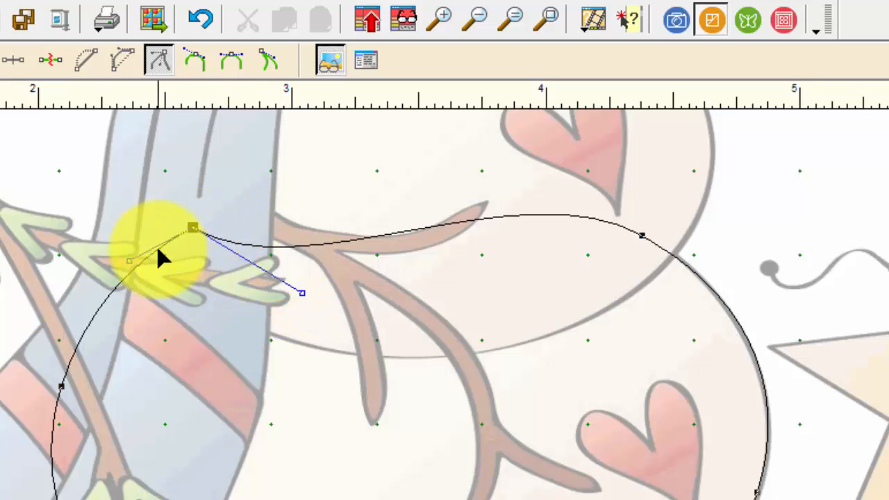
left_click(500, 236)
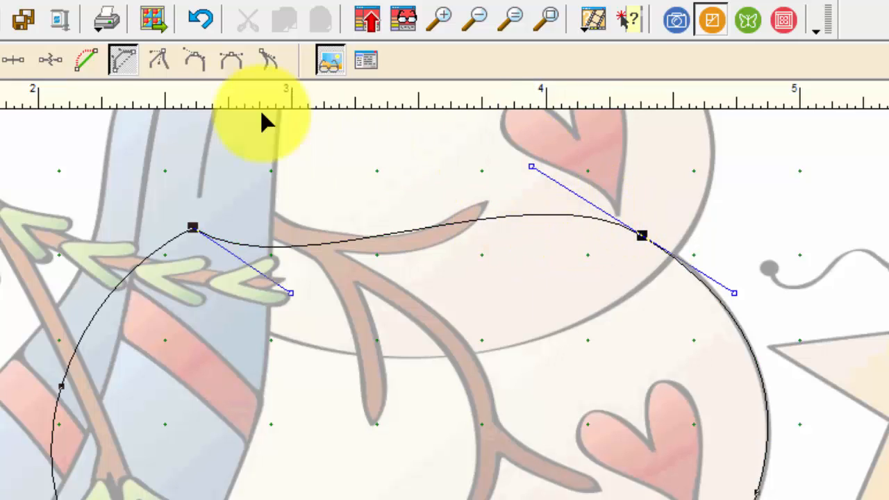
left_click(132, 65)
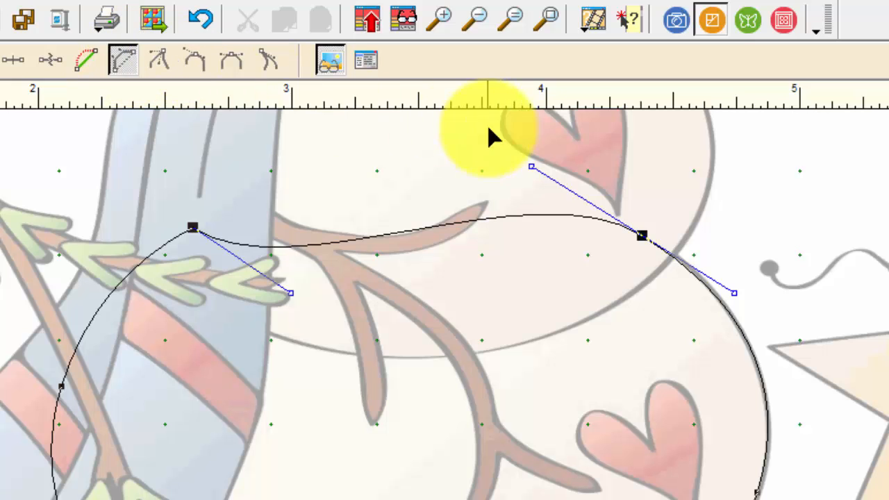
left_click_drag(532, 170, 529, 309)
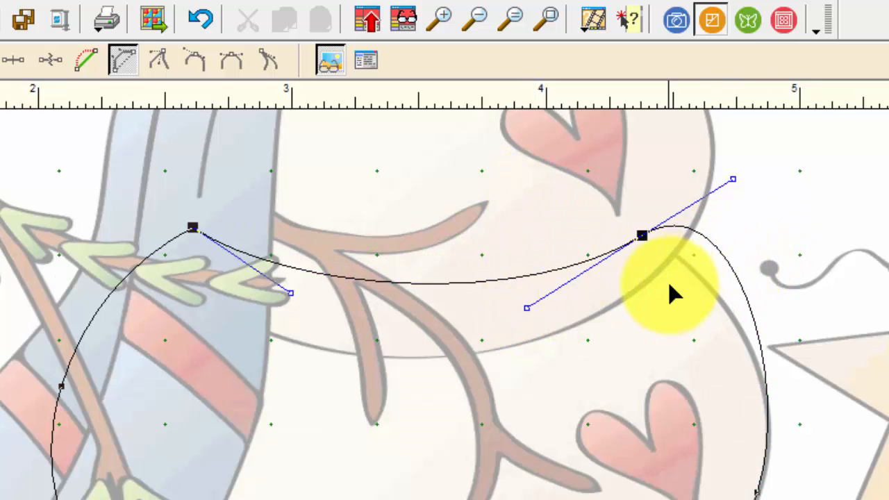
left_click_drag(723, 292, 710, 349)
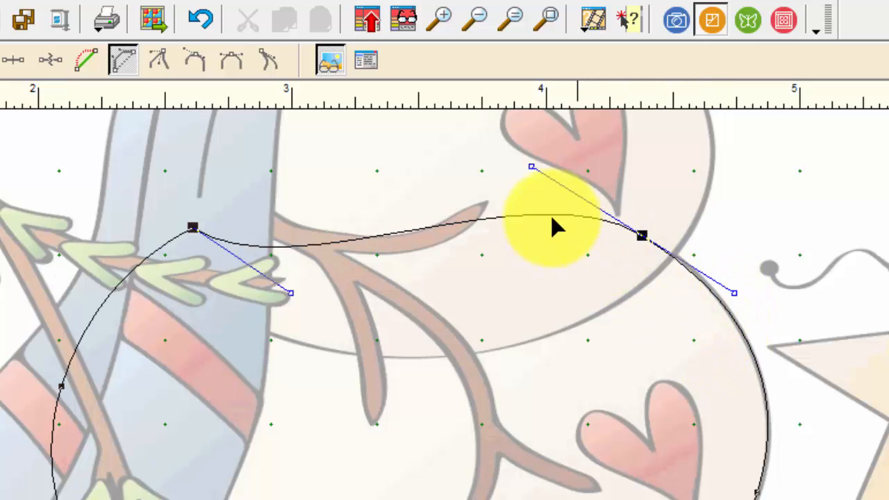
Make the node near the upper body's crossing a cusp and pull its inner handle down to bend the curve inward.
left_click(558, 275)
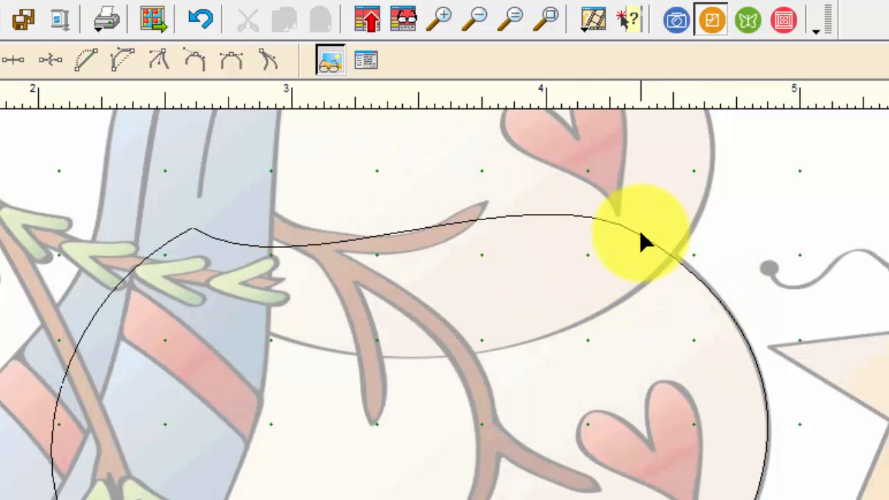
left_click(640, 239)
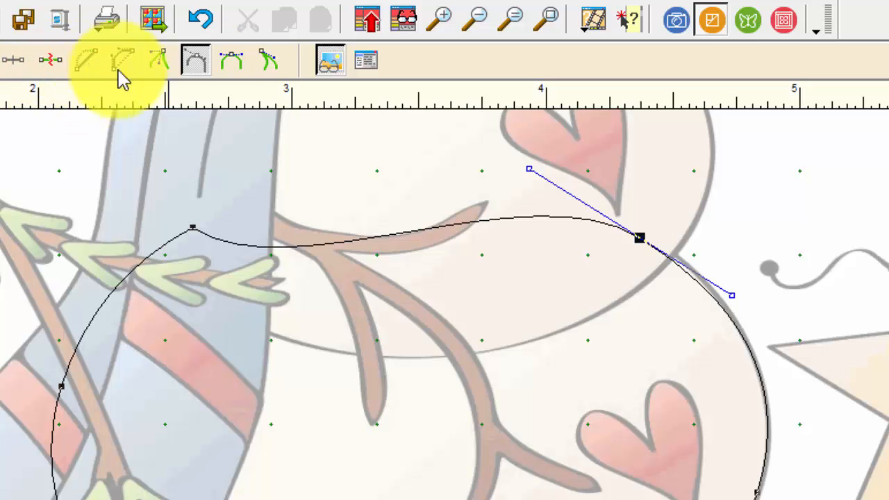
left_click(160, 64)
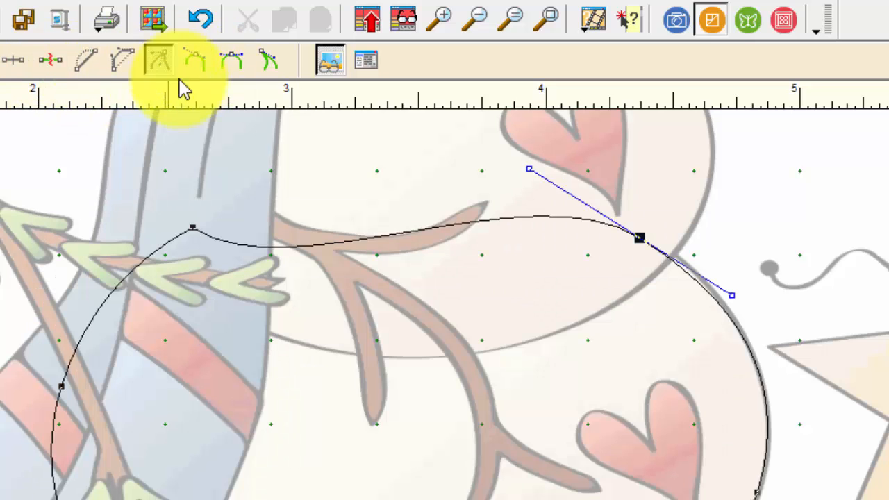
left_click_drag(526, 170, 514, 330)
Deepen the inward curve with the scarf node's handle and nudge the opposite cusp node back onto the traced body outline.
left_click(356, 299)
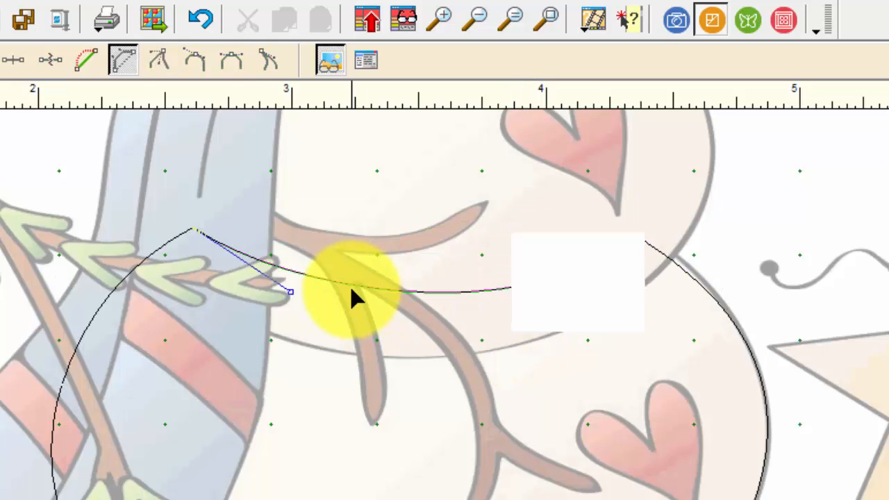
left_click_drag(285, 297, 234, 323)
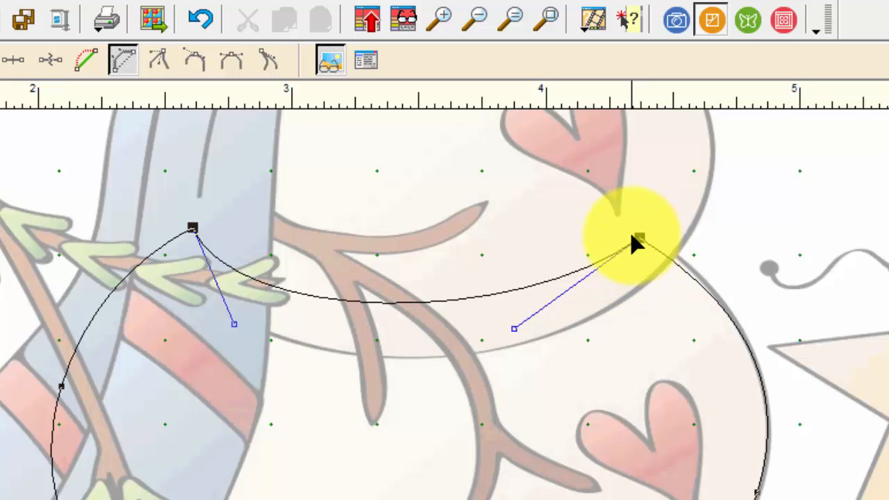
left_click_drag(636, 239, 645, 237)
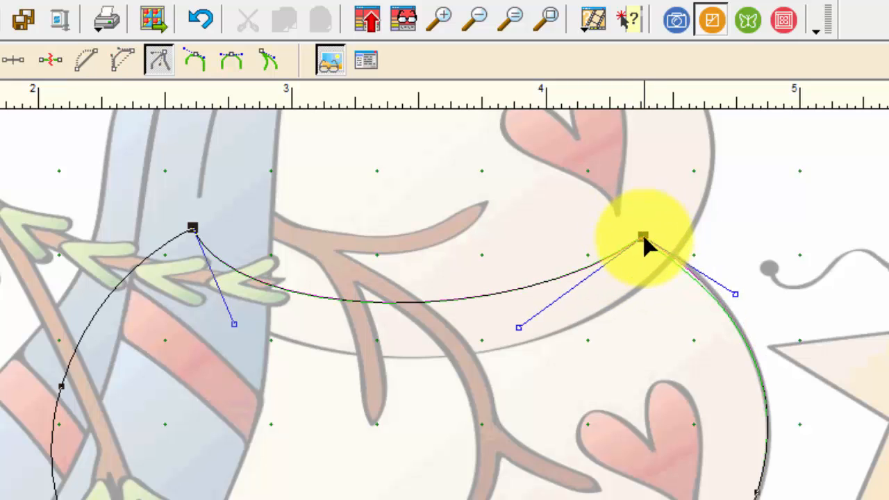
left_click(884, 258)
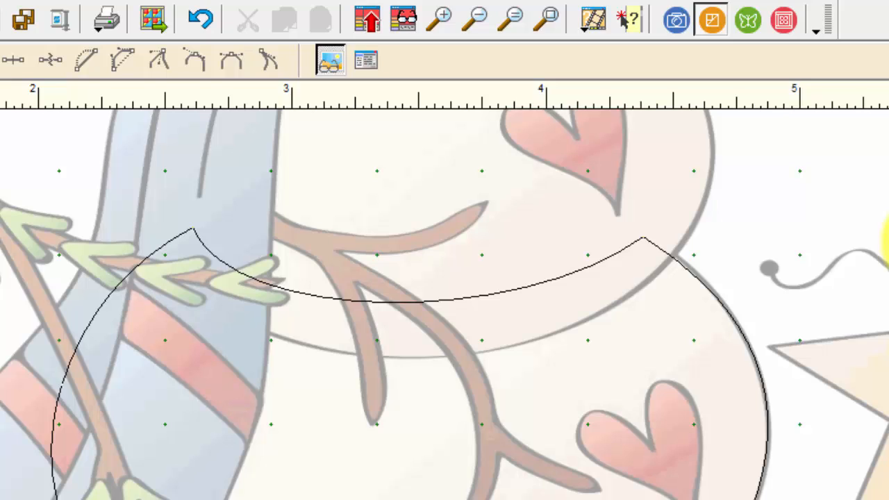
Draw an ellipse about 3.77 wide by 2.53 high for the snowman's bottom section and move it up over the traced outline.
left_click_drag(879, 274, 878, 332)
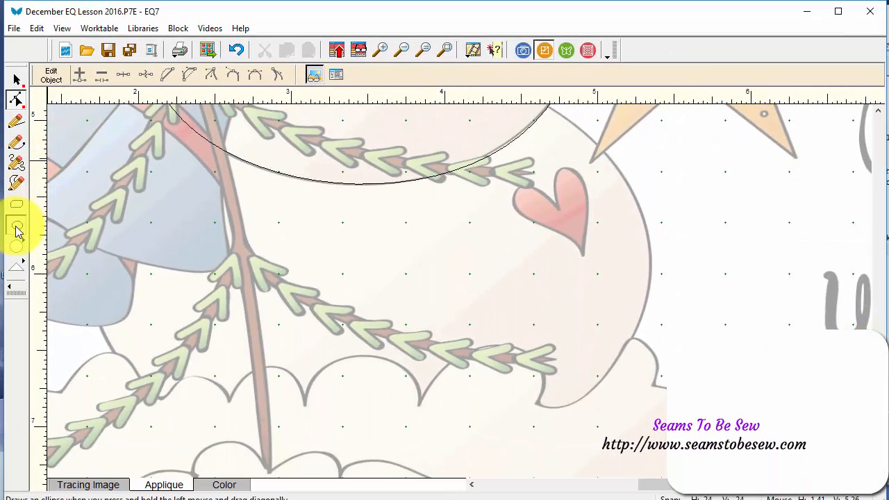
left_click(16, 227)
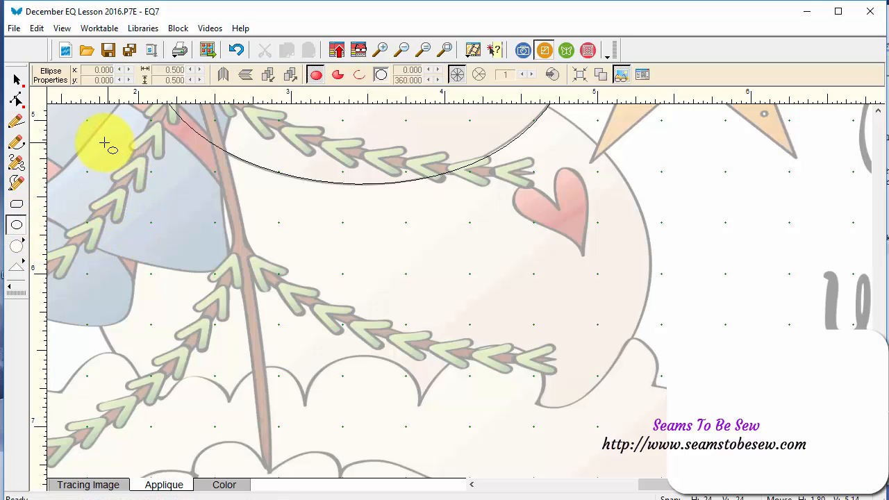
left_click_drag(86, 143, 669, 499)
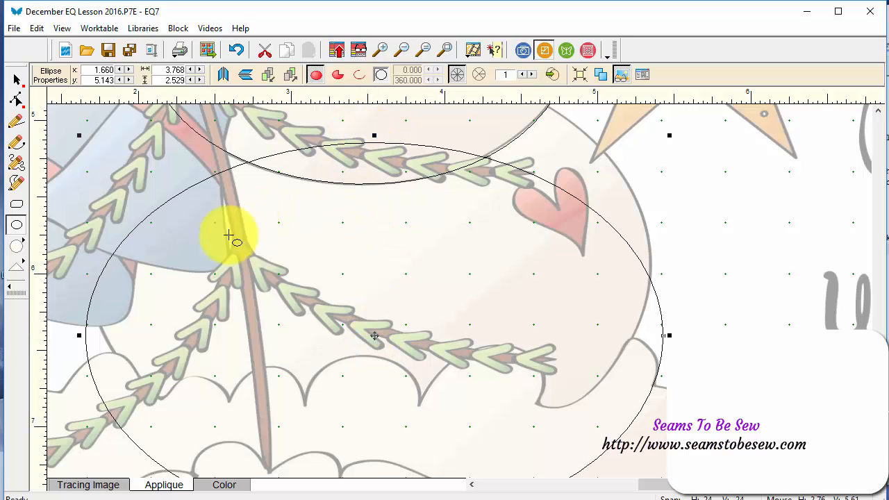
left_click_drag(377, 336, 374, 262)
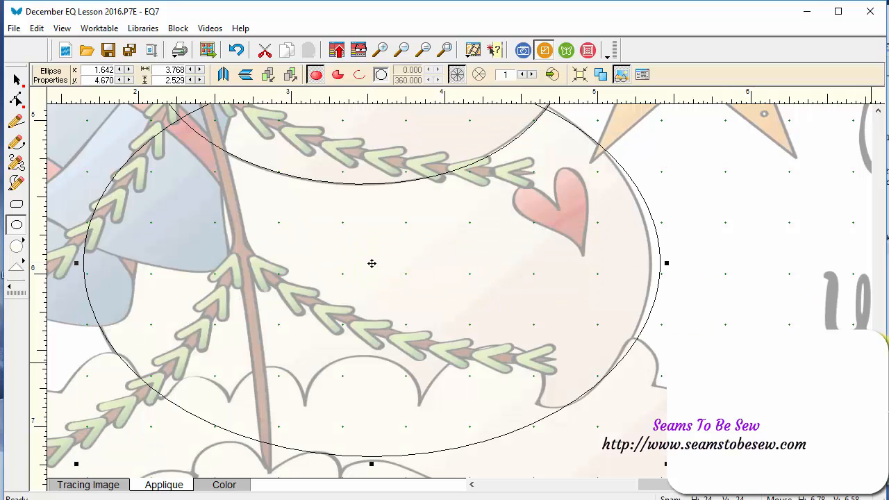
Fit the bottom ellipse to the traced outline by adjusting its upper and right-hand edges, making it about 3.71 wide by 2.56 high.
scroll(372, 263, "up", 2)
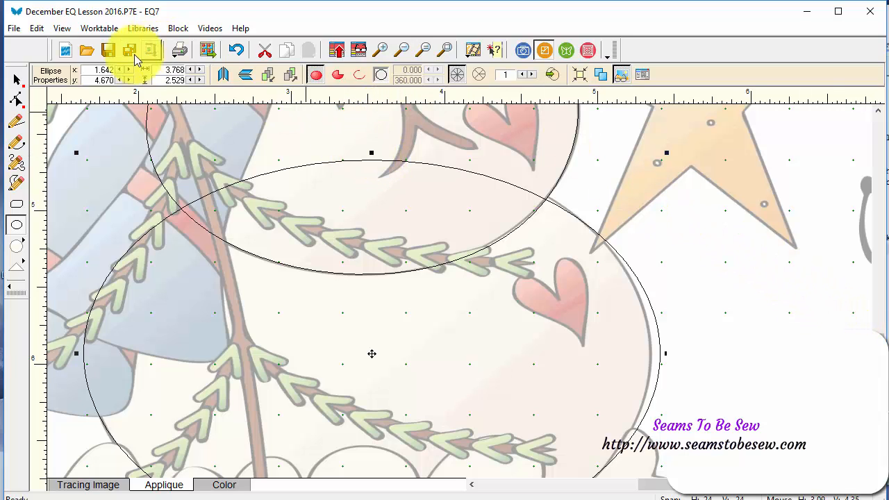
left_click(626, 78)
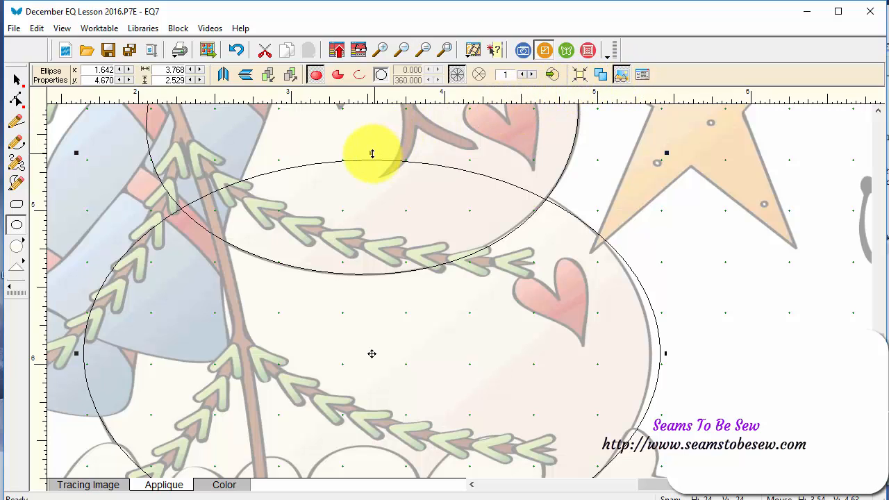
left_click_drag(372, 153, 371, 146)
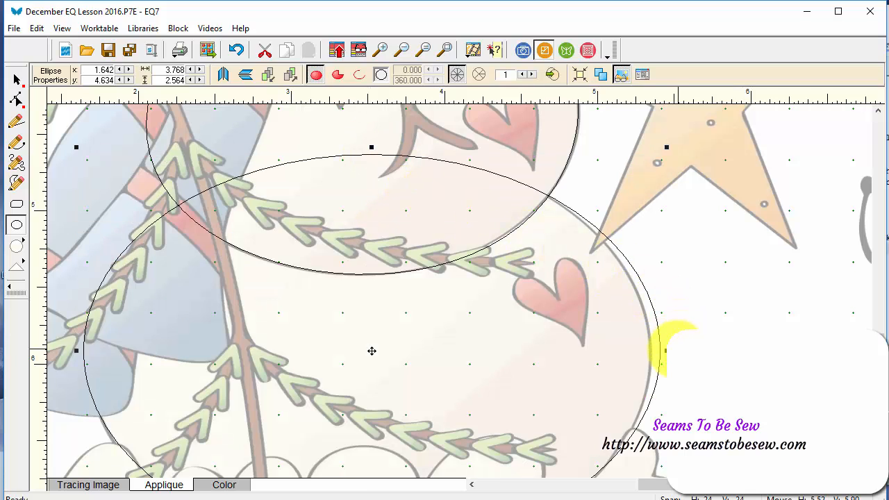
left_click_drag(665, 351, 658, 352)
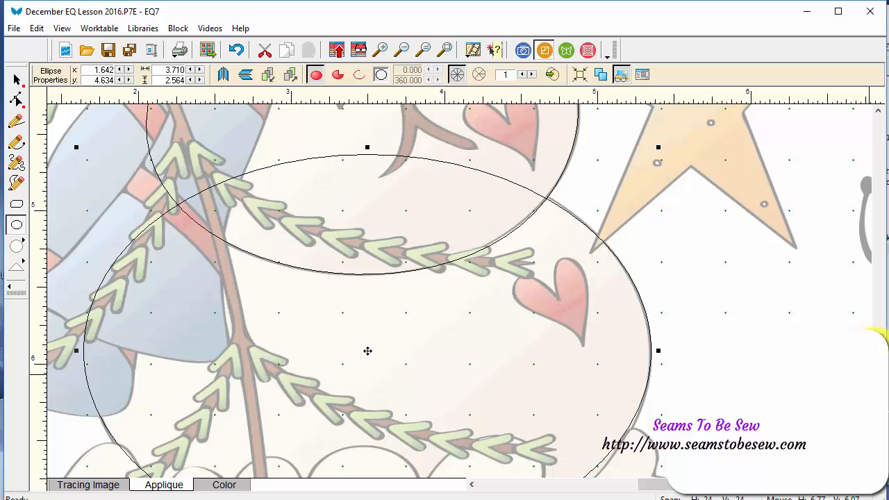
Refine the bottom ellipse's lower and upper edges against the traced outline, making it about 3.71 wide by 2.65 high.
scroll(451, 292, "down", 3)
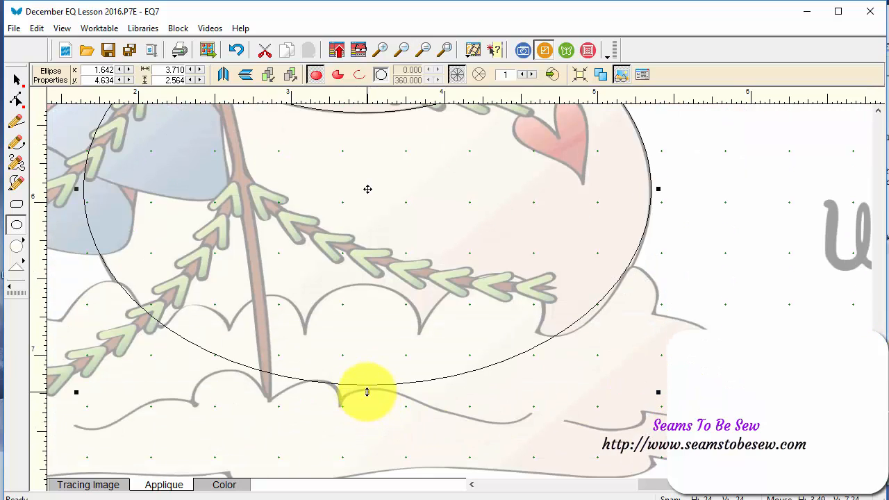
left_click_drag(367, 392, 366, 403)
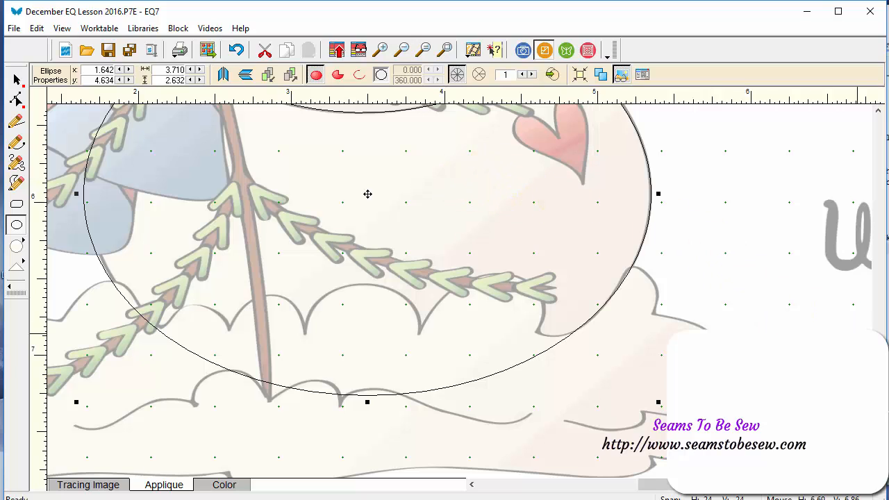
scroll(444, 292, "up", 3)
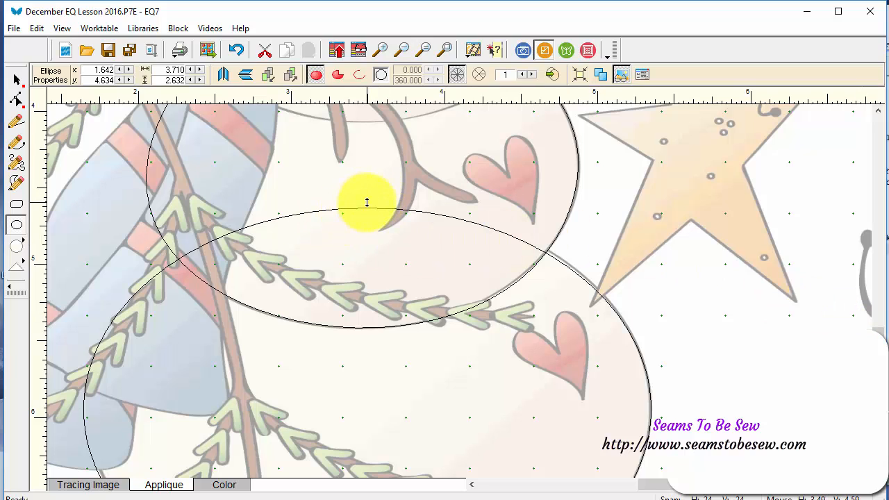
left_click_drag(367, 202, 367, 198)
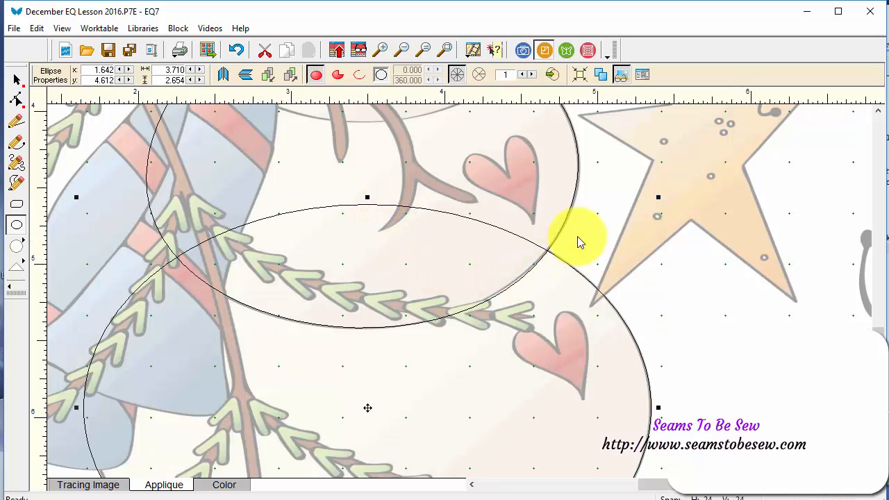
Convert the snowman's bottom ellipse to a patch and select it as an object.
scroll(874, 328, "down", 1)
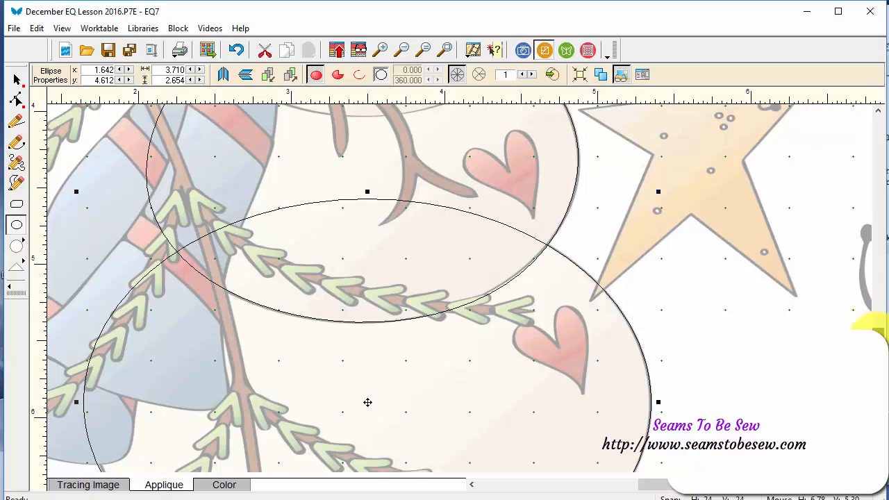
mouse_move(878, 339)
left_mouse_down()
mouse_move(878, 375)
mouse_move(878, 337)
left_mouse_up()
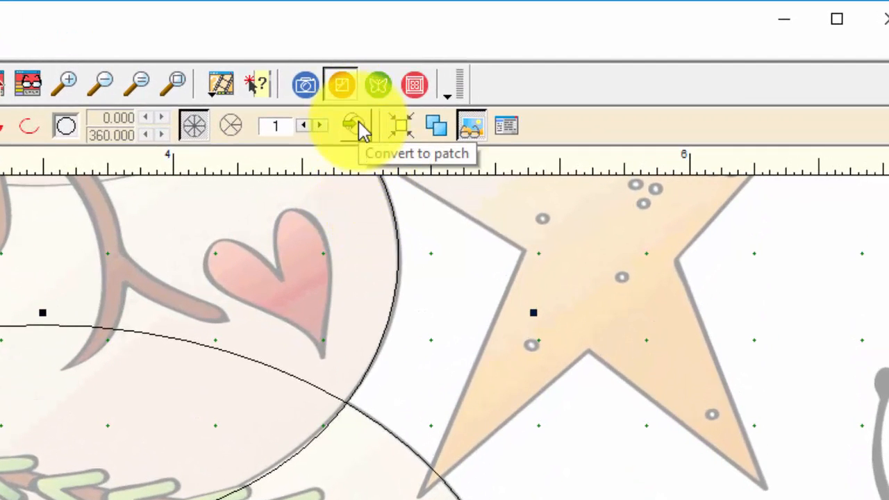
left_click(359, 124)
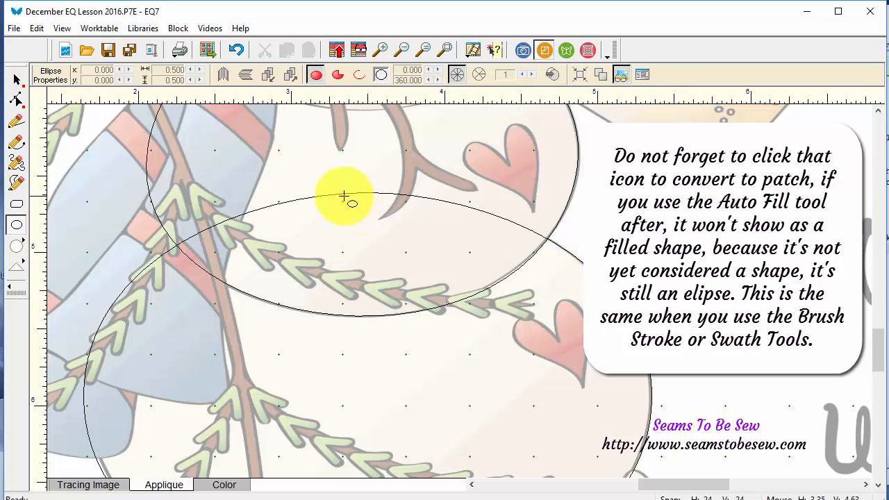
left_click(14, 82)
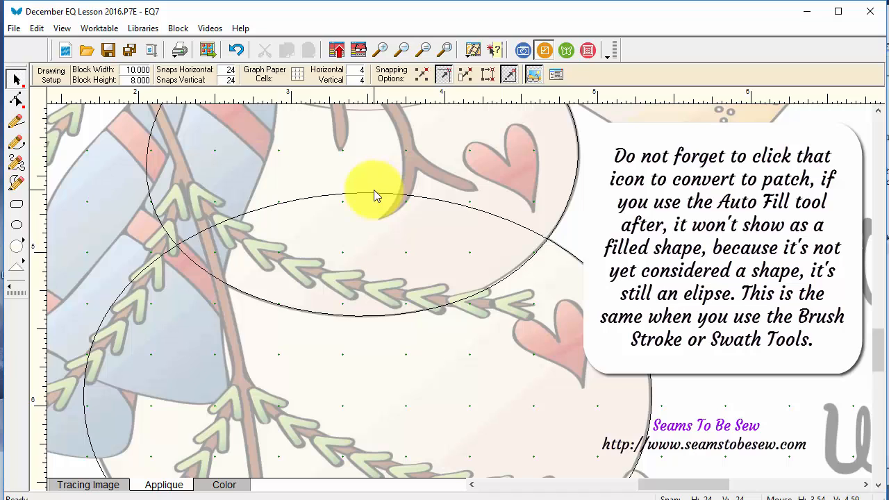
left_click(574, 259)
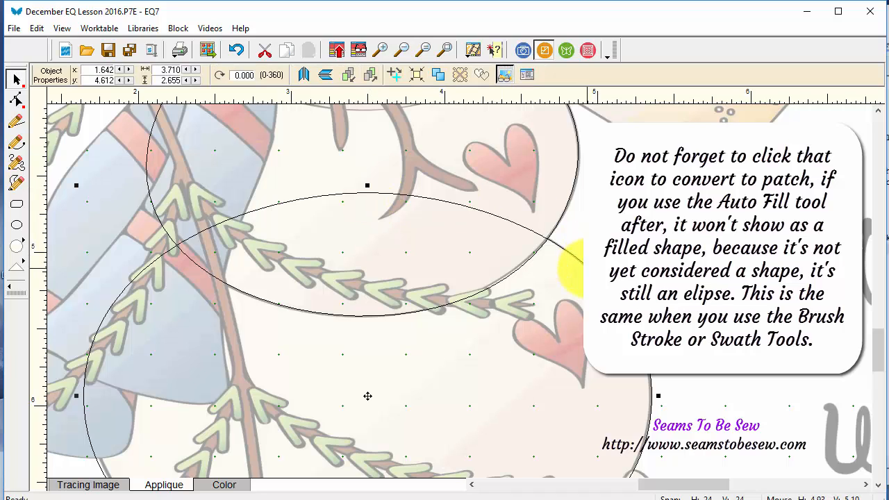
Fit the whole block in view, select the bottom section and turn on Auto Fill for closed patches.
left_click(18, 101)
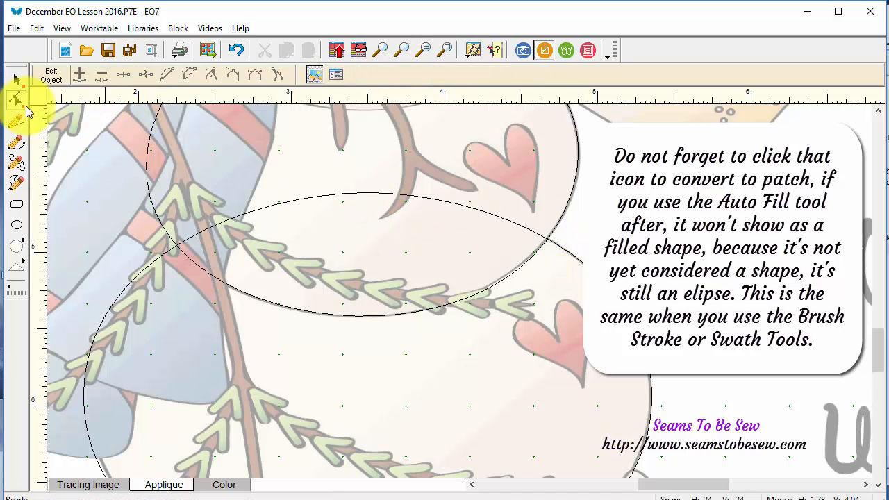
left_click(446, 50)
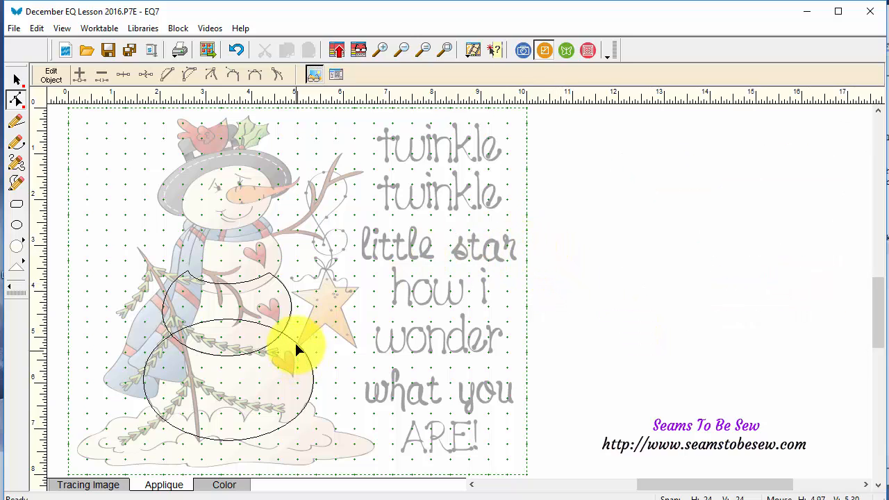
left_click(23, 81)
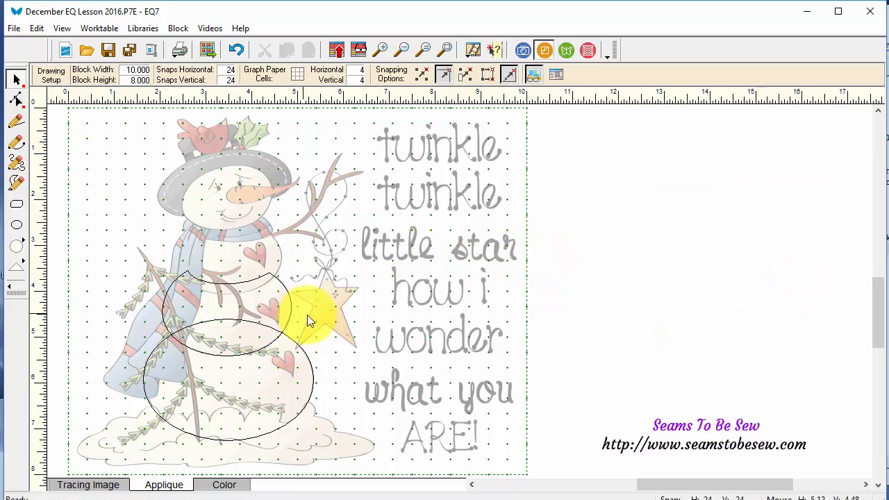
left_click(302, 349)
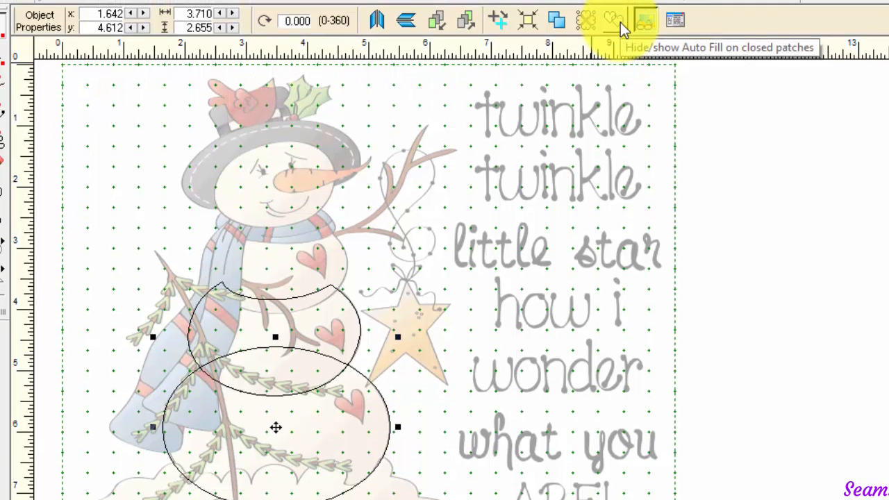
left_click(614, 21)
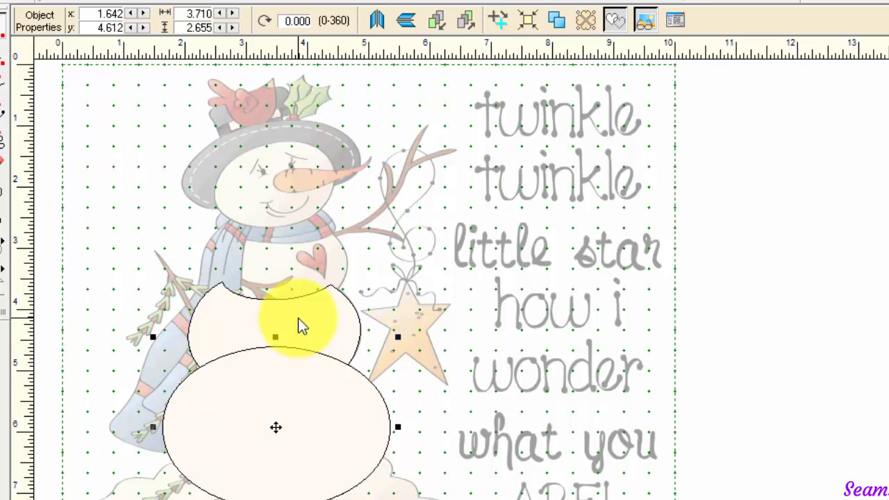
Bring the snowman's middle section in front of the bottom section, send it back behind it and clear the selection.
left_click(304, 300)
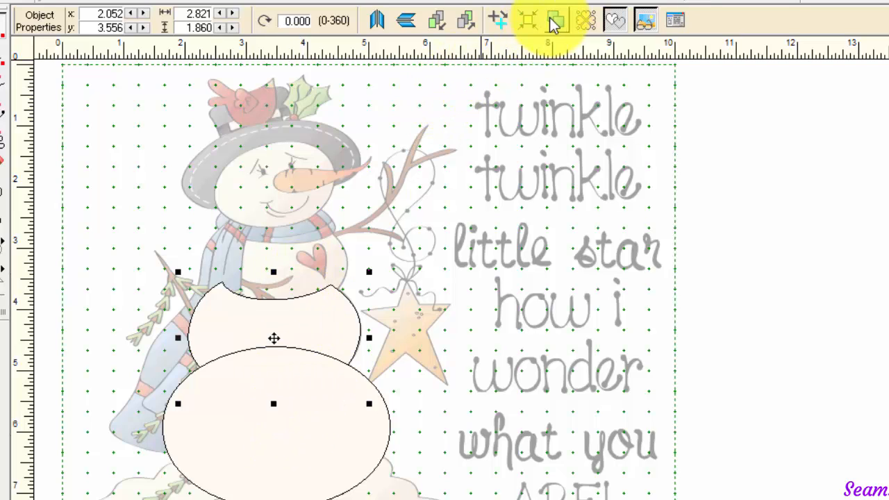
left_click(431, 19)
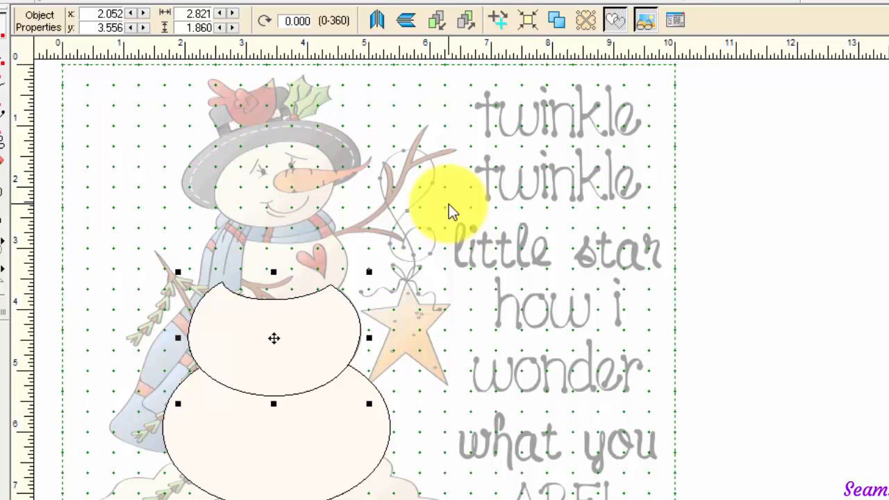
left_click(466, 21)
left_click(464, 280)
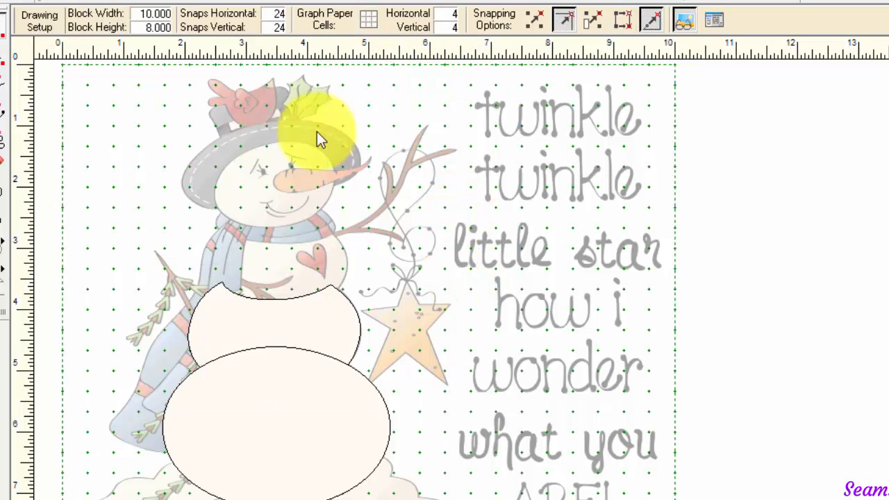
Open the template printing settings and set the finished block size to 12 wide by 12 high.
left_click(221, 2)
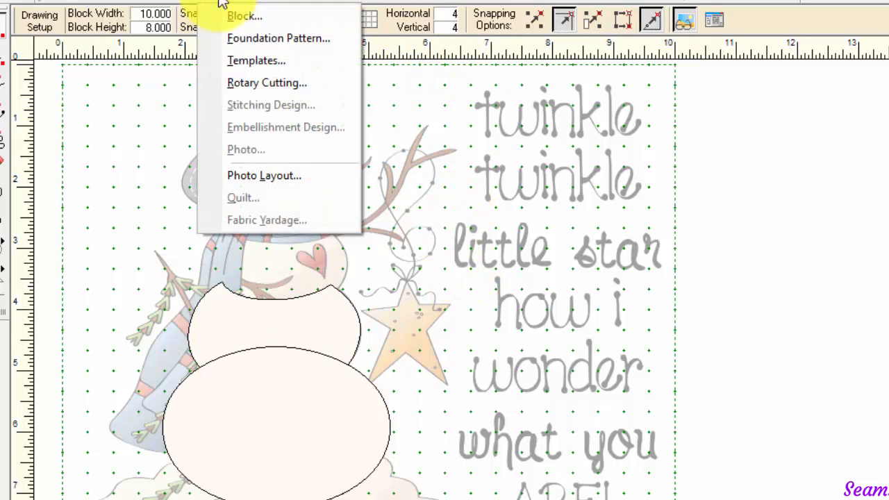
left_click(246, 62)
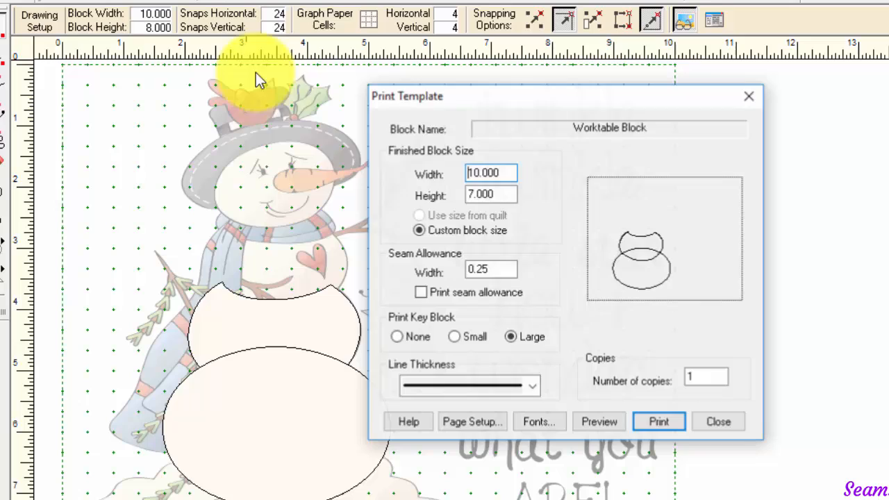
double_click(498, 173)
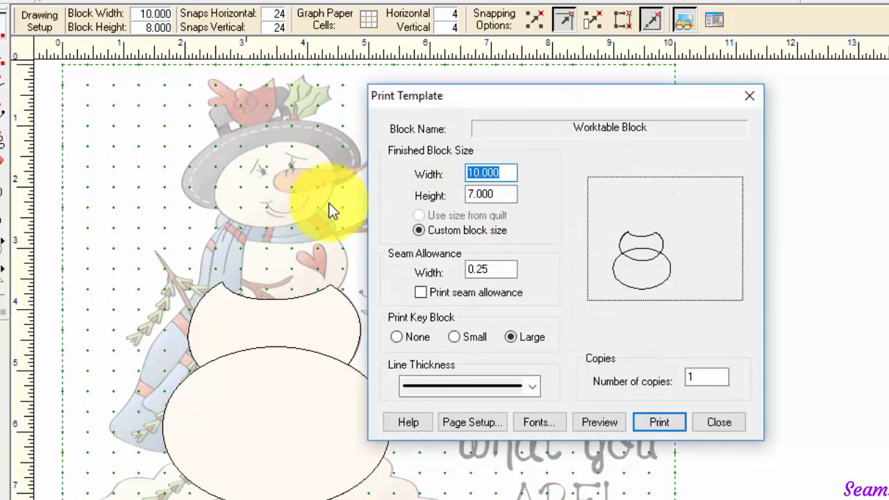
type("12")
key("Tab")
type("12")
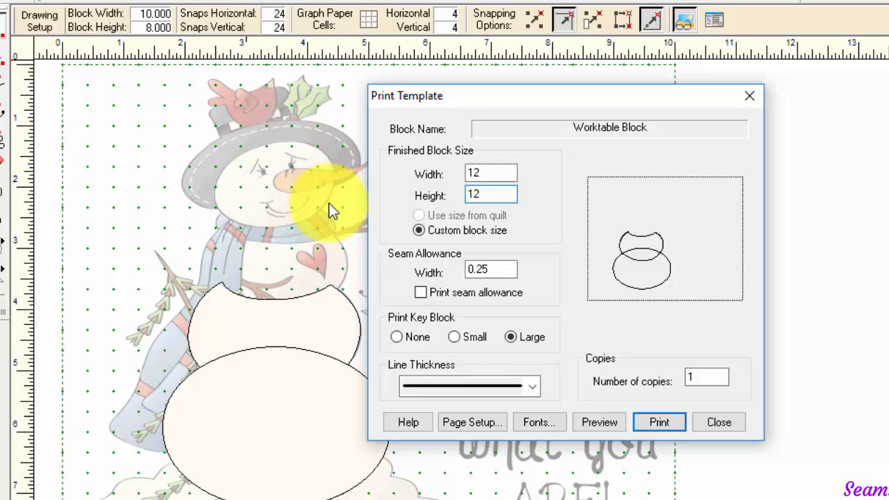
Preview the key block and the printed template pieces, and close the preview and the print settings.
left_click(601, 421)
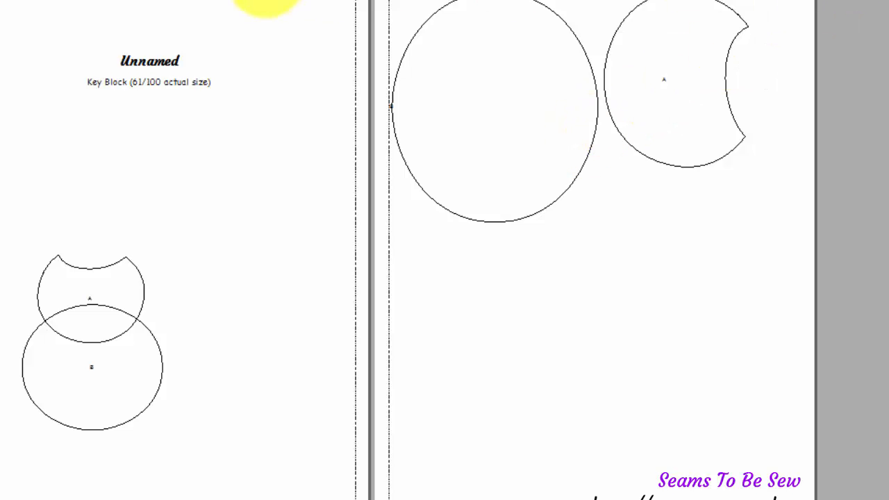
left_click(297, 1)
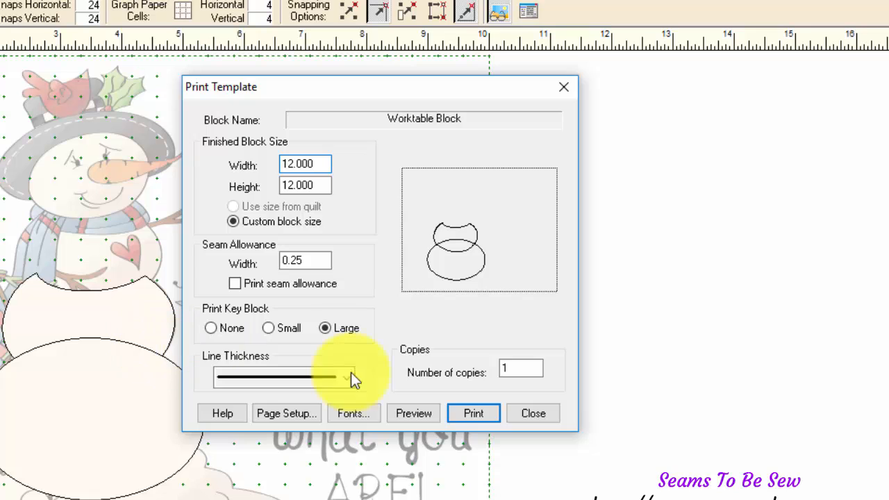
left_click(538, 410)
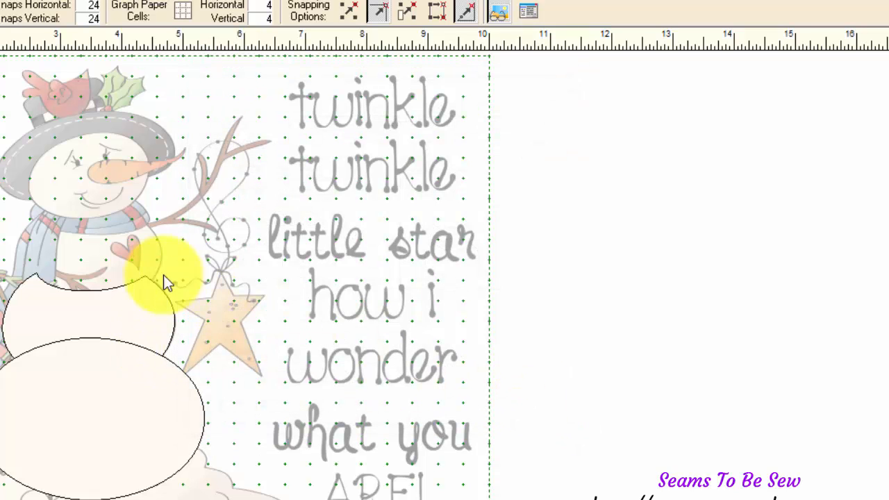
Bring the snowman's middle section in front of the bottom section, preview the printed templates with this layering and close the print settings.
left_click(146, 281)
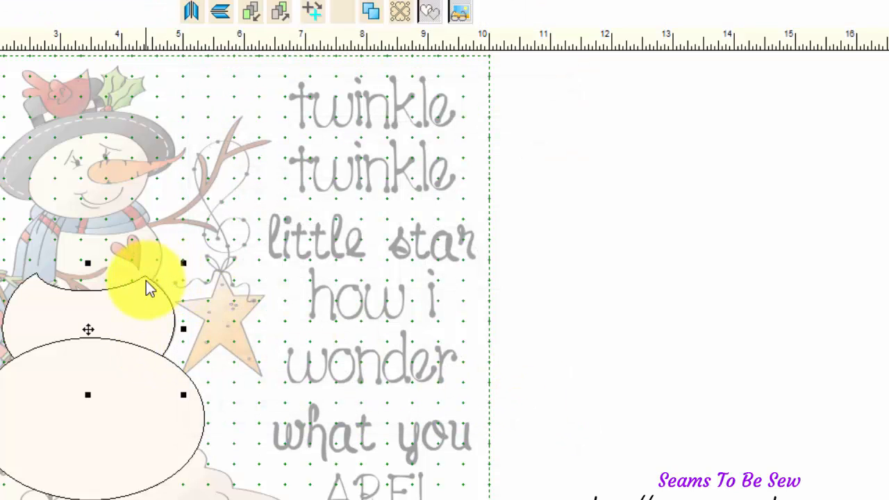
left_click(254, 16)
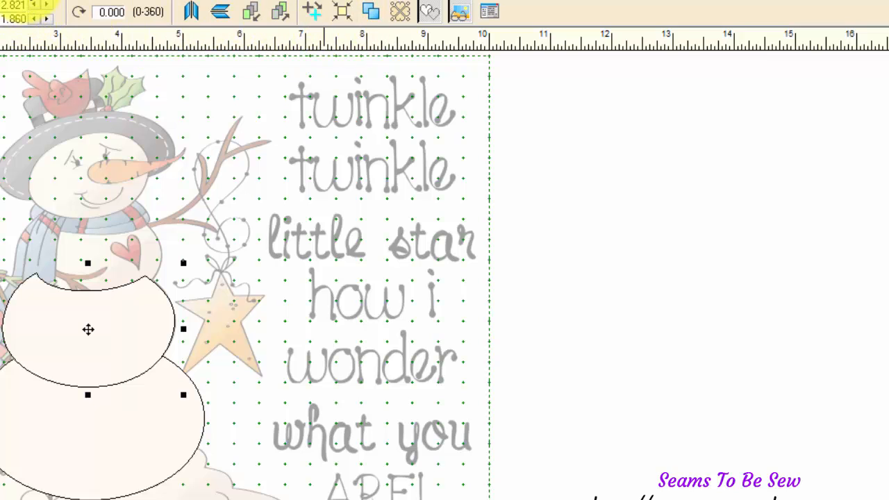
left_click(17, 6)
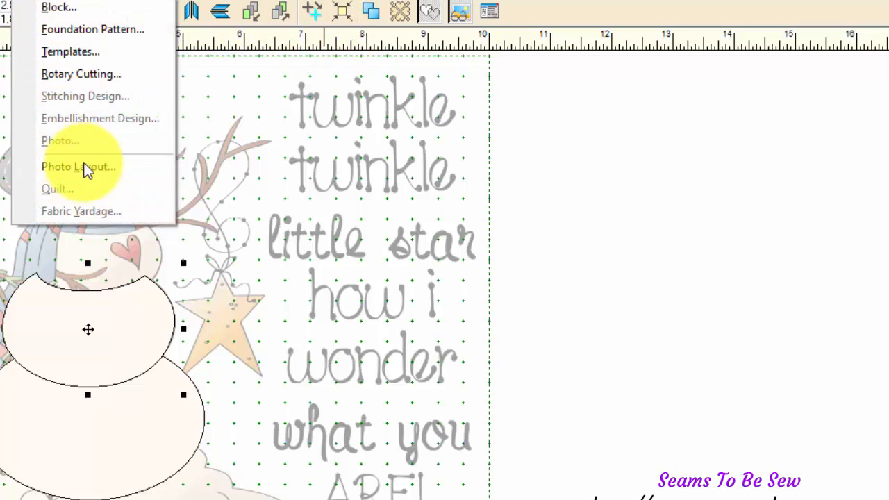
left_click(93, 61)
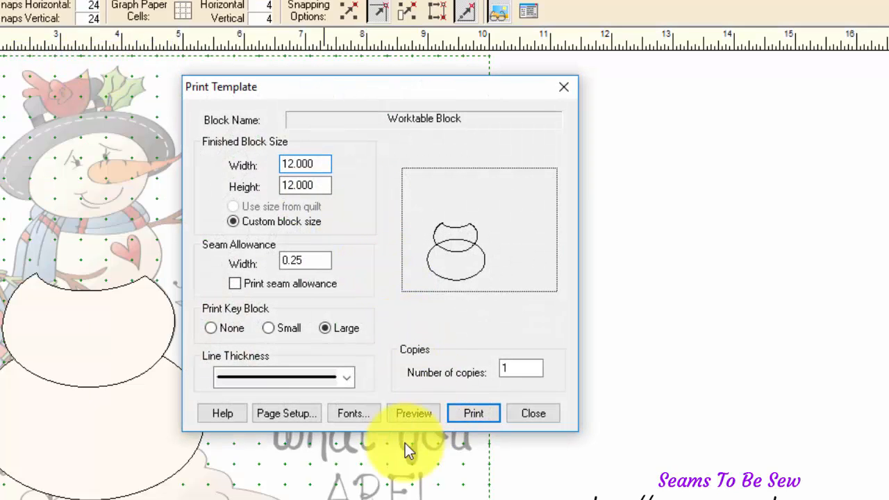
left_click(417, 414)
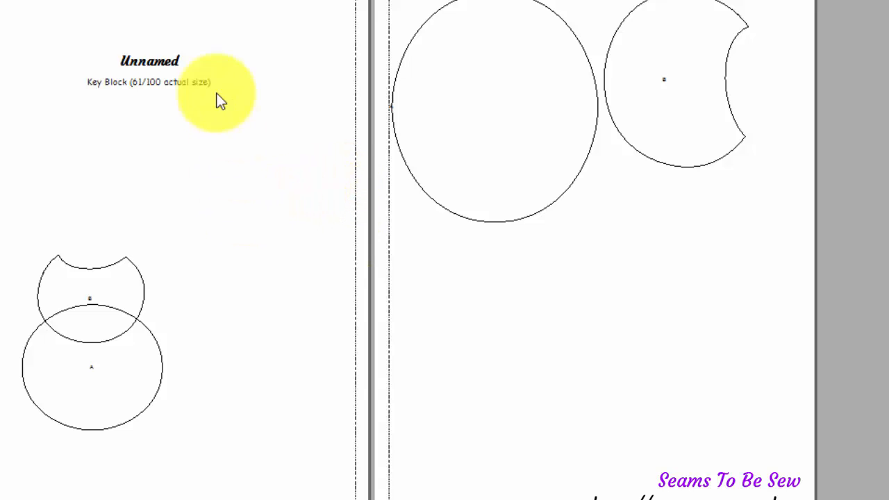
left_click(308, 0)
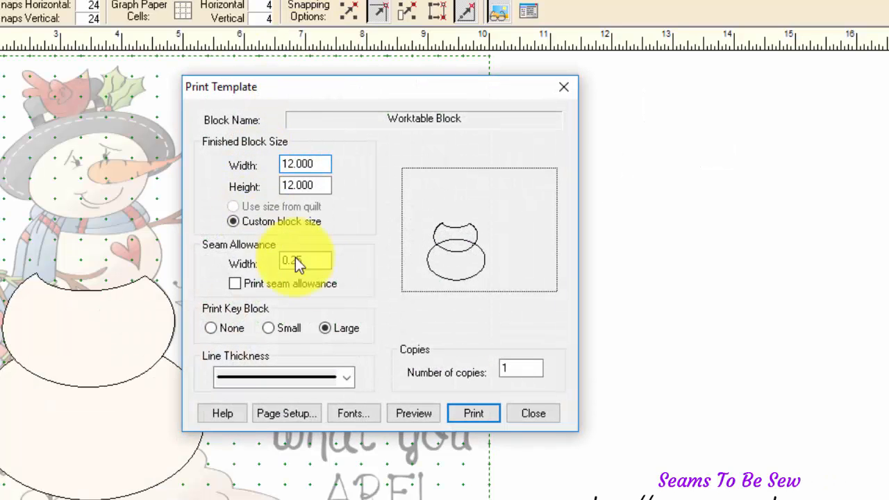
left_click(530, 415)
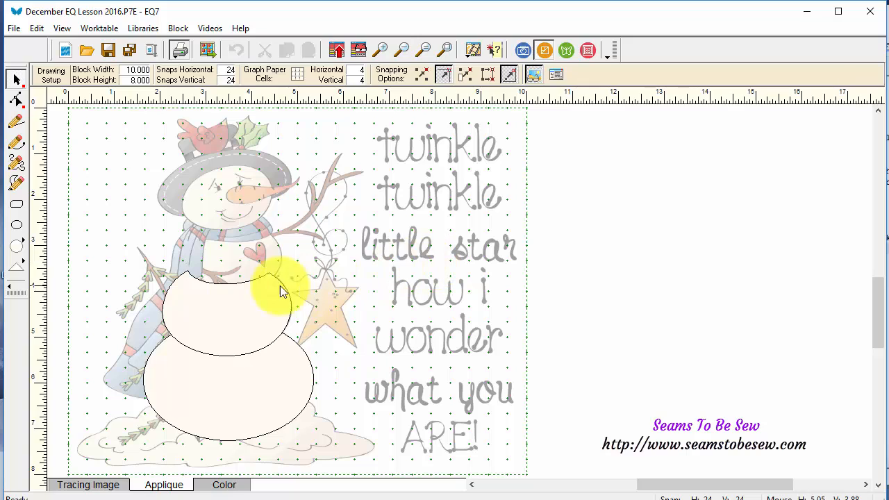
left_click(233, 292)
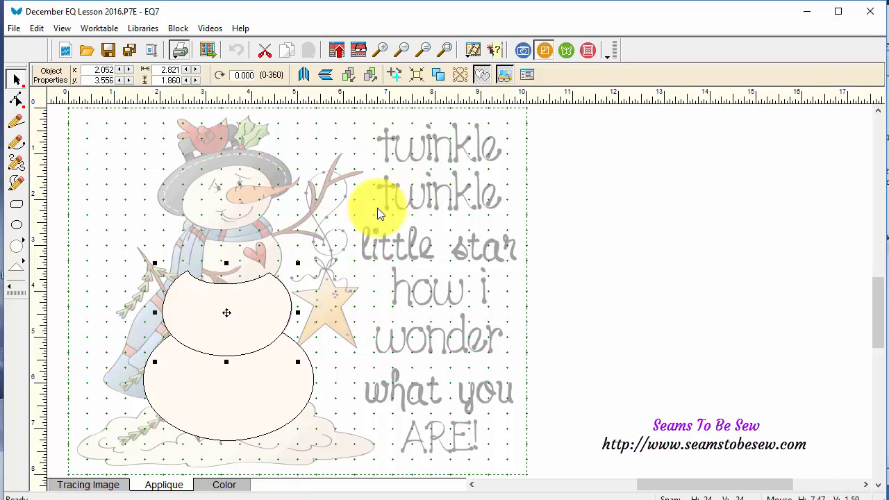
left_click(259, 278)
left_click(259, 283)
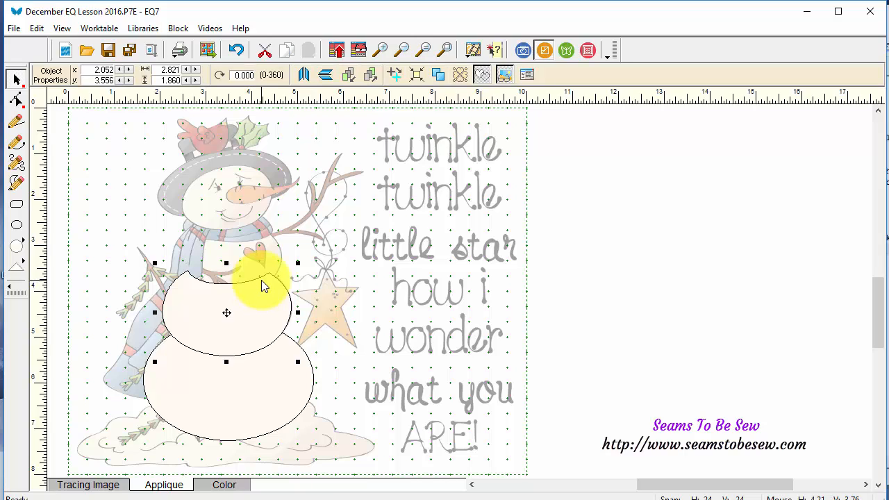
left_click(337, 216)
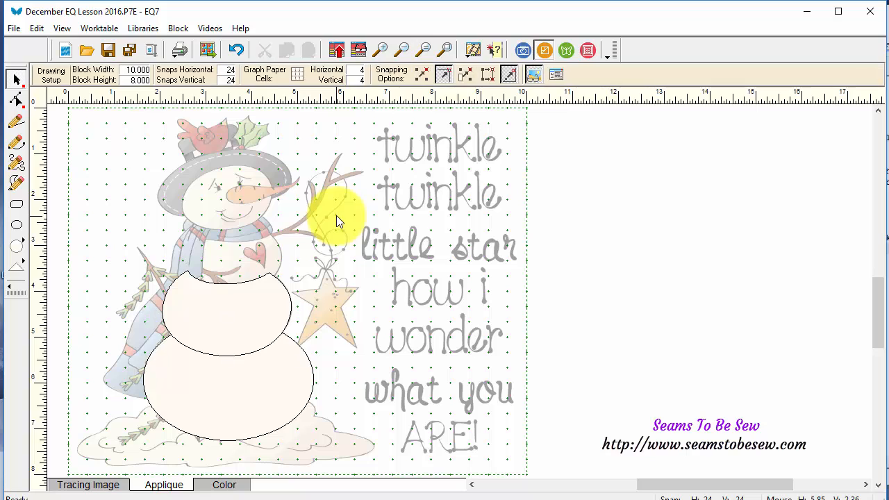
left_click(235, 278)
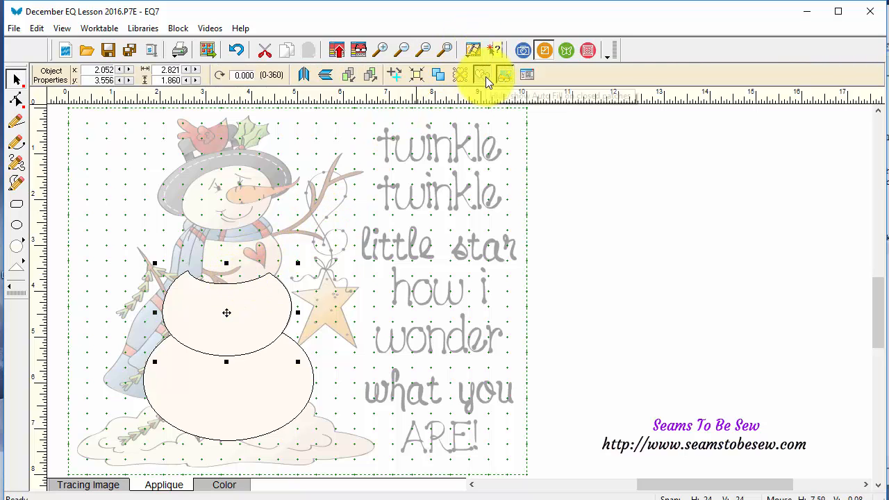
left_click_drag(106, 199, 392, 457)
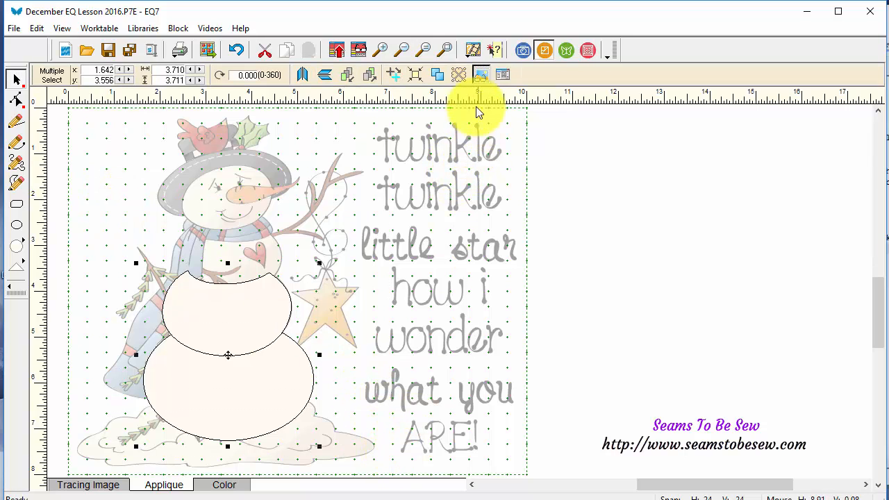
left_click(313, 264)
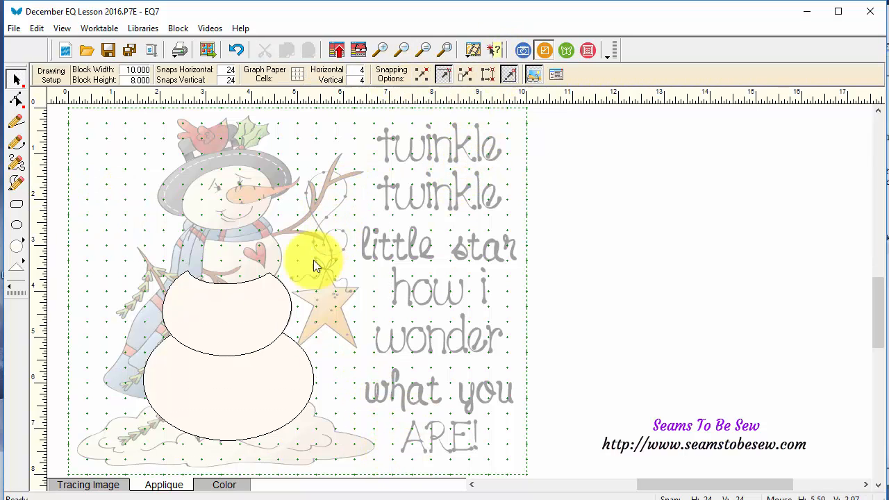
Turn off Auto Fill from the snowman's middle section so only outlines are drawn, and clear the selection.
left_click(261, 279)
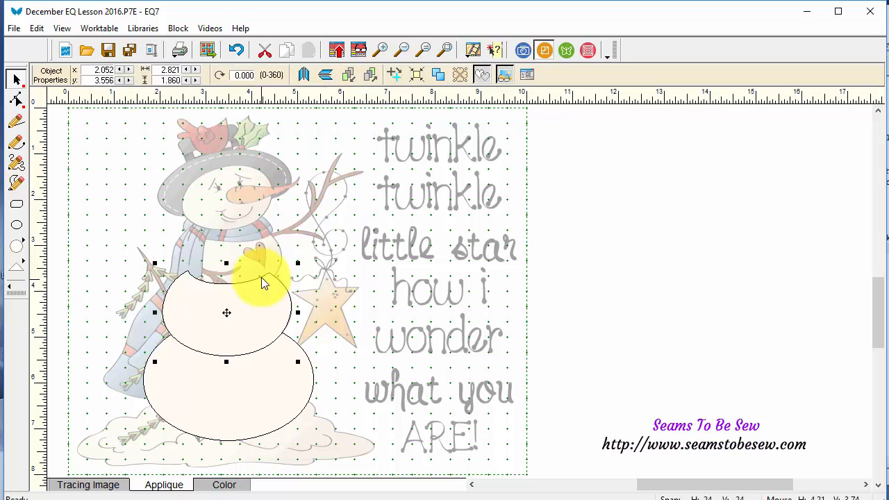
left_click(484, 77)
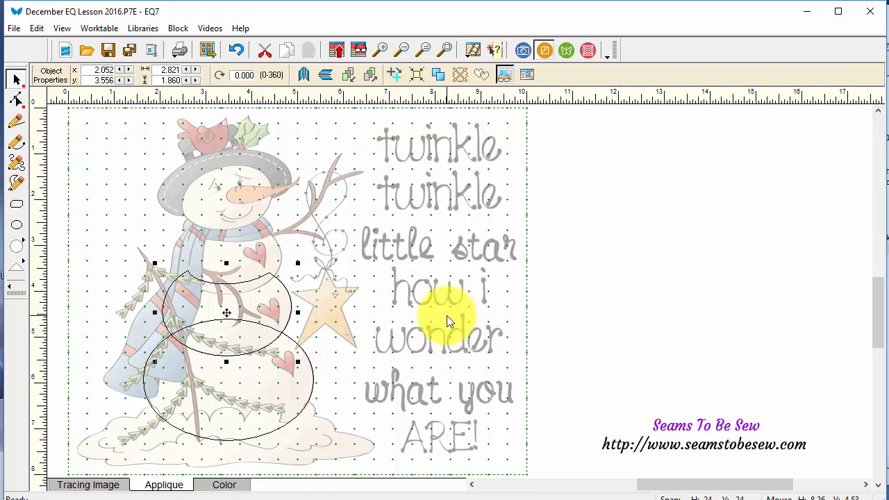
left_click(35, 26)
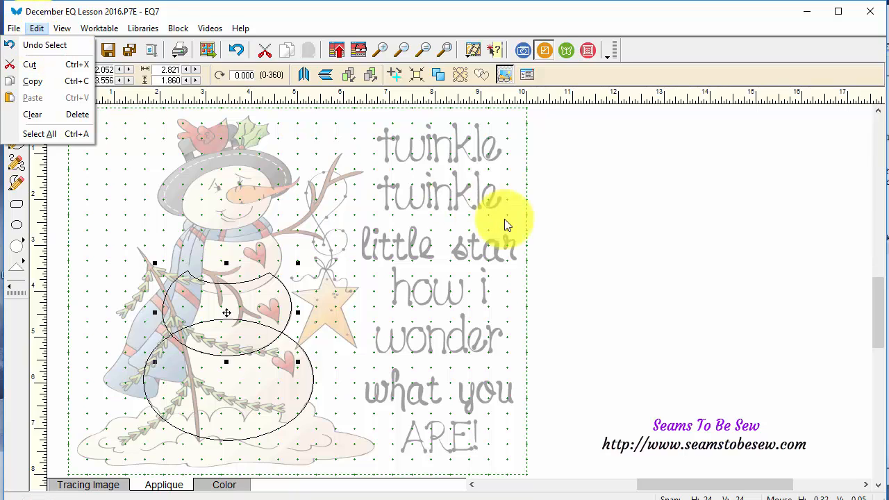
left_click(540, 240)
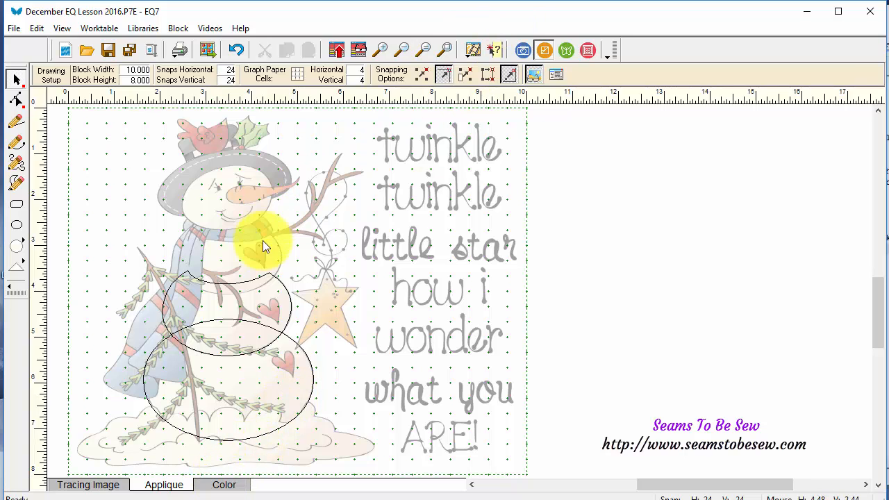
Add a node on the left part of the bottom section's top curve, where it passes inside the middle section.
left_click(251, 275)
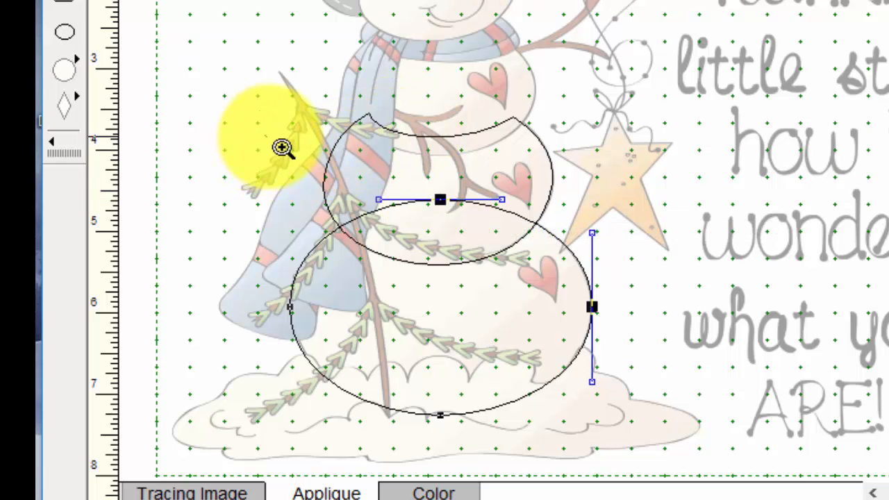
left_click_drag(266, 137, 625, 298)
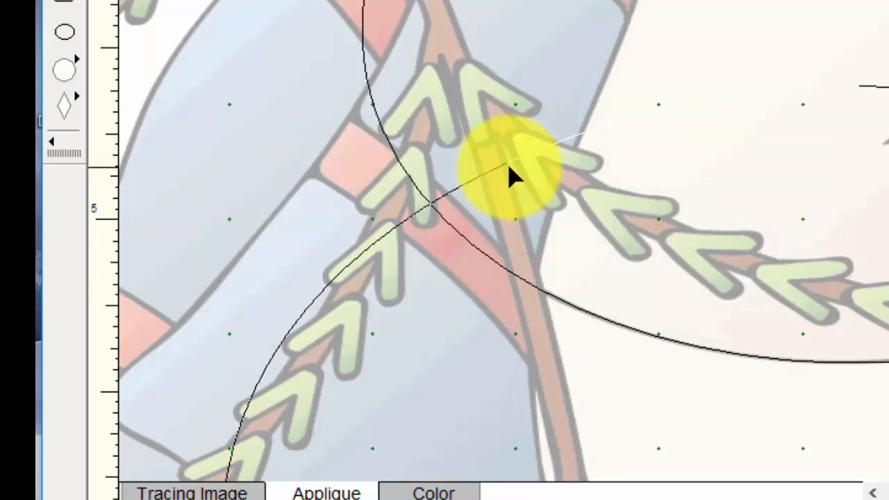
left_click(508, 165)
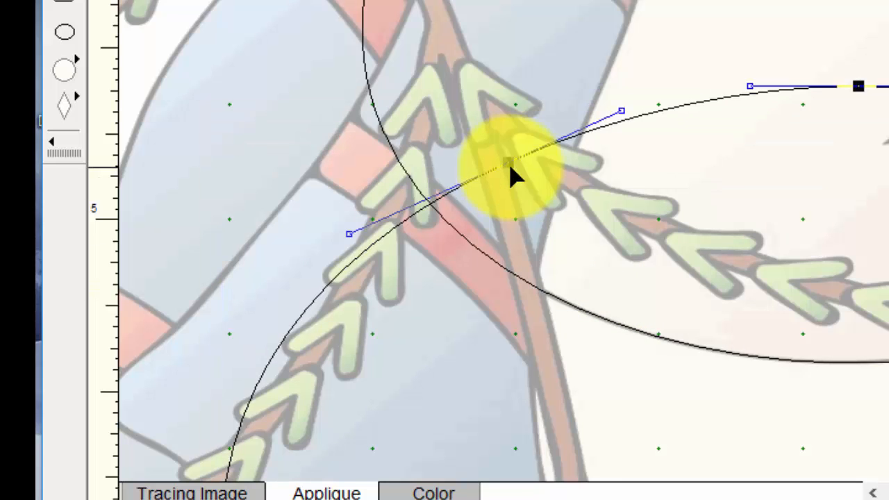
left_click(509, 165)
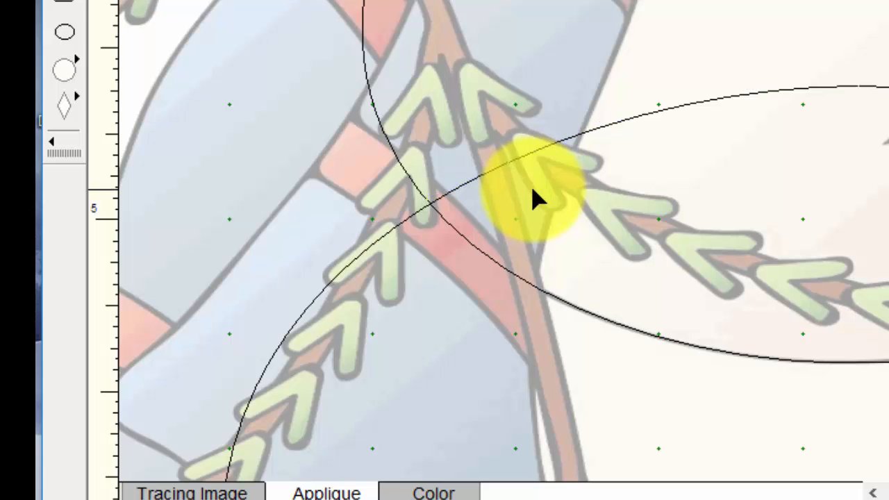
left_click(507, 167)
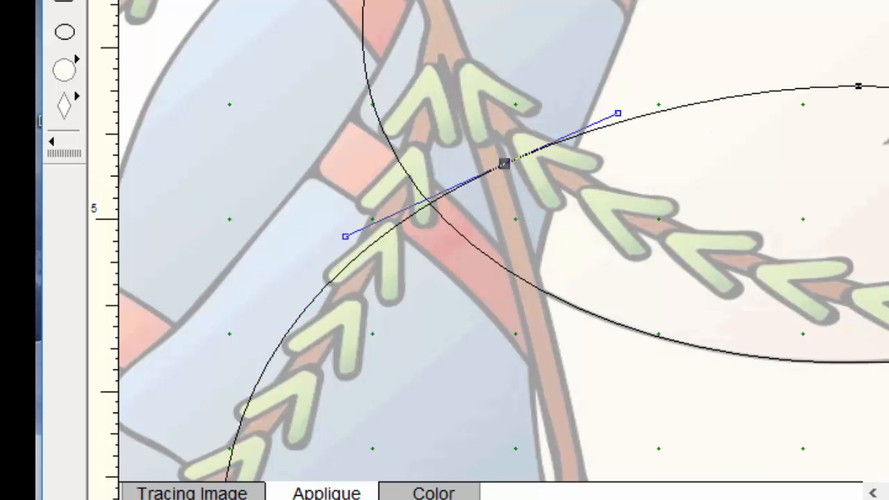
left_click(859, 86)
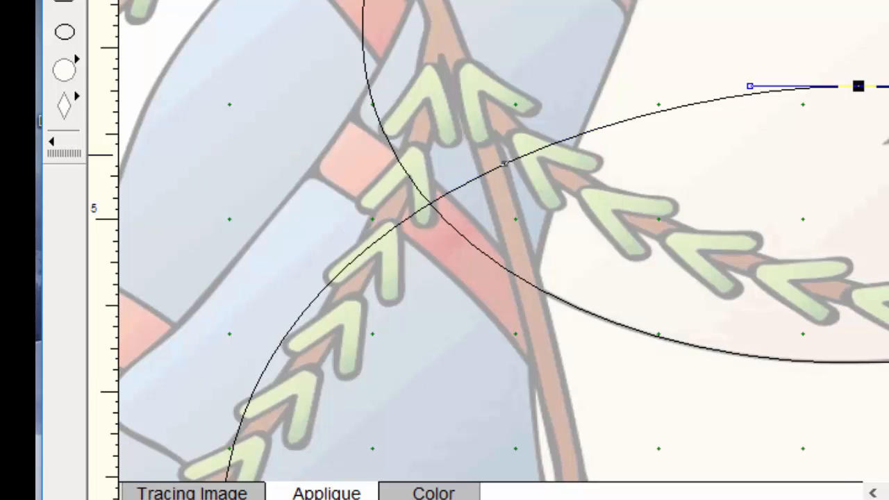
key("Escape")
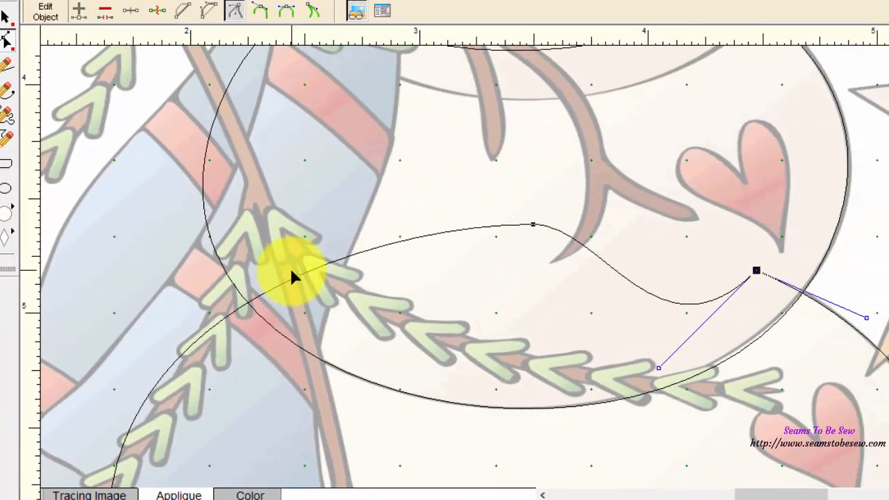
Bend the bottom section's top curve downward from the added left node and delete the node at its peak.
left_click(505, 164)
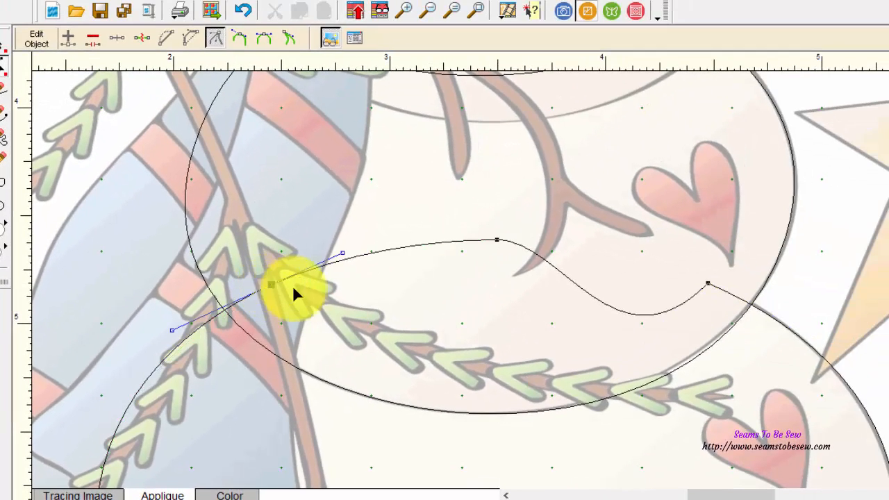
left_click_drag(343, 254, 342, 373)
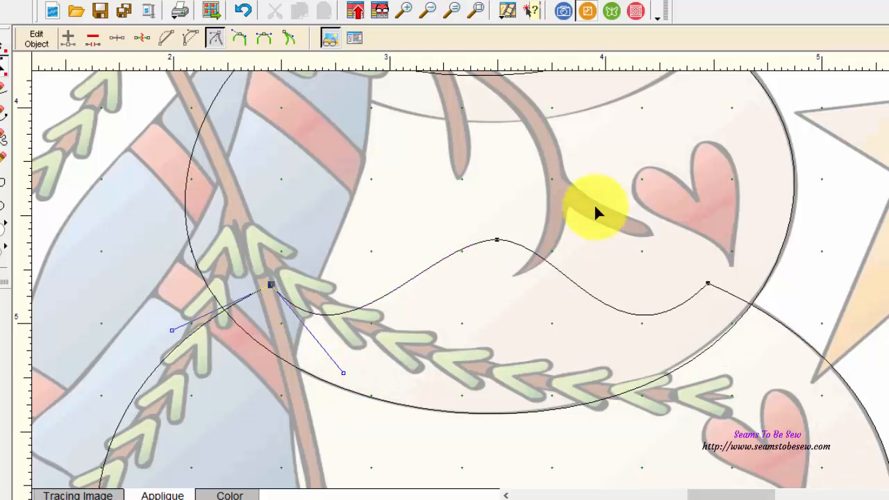
left_click(496, 241)
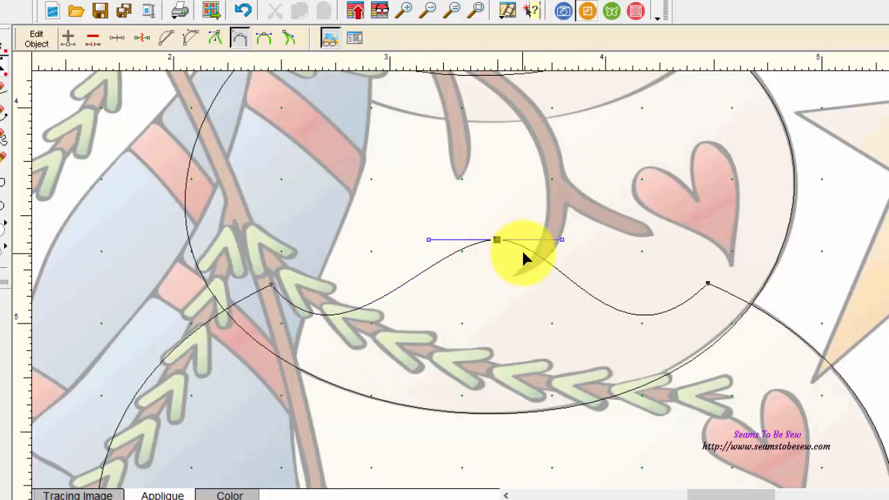
left_click(93, 38)
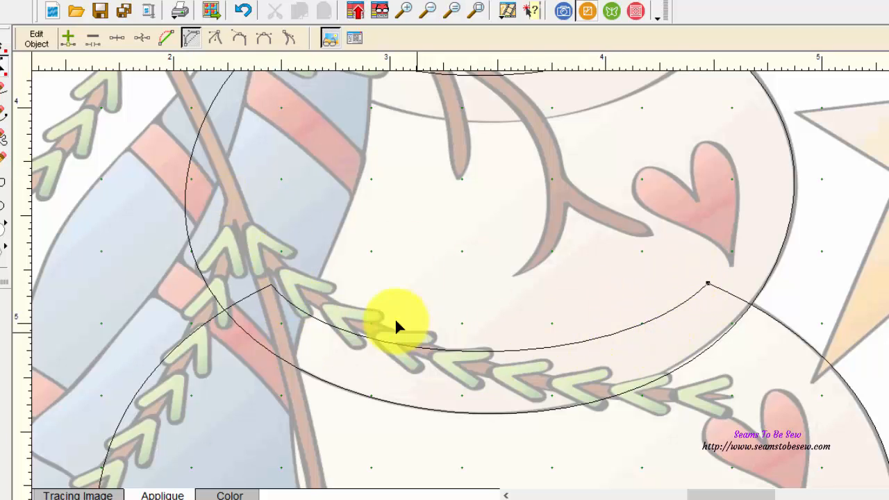
Show the whole block, select the snowman's middle section and turn on Auto Fill.
left_click(477, 11)
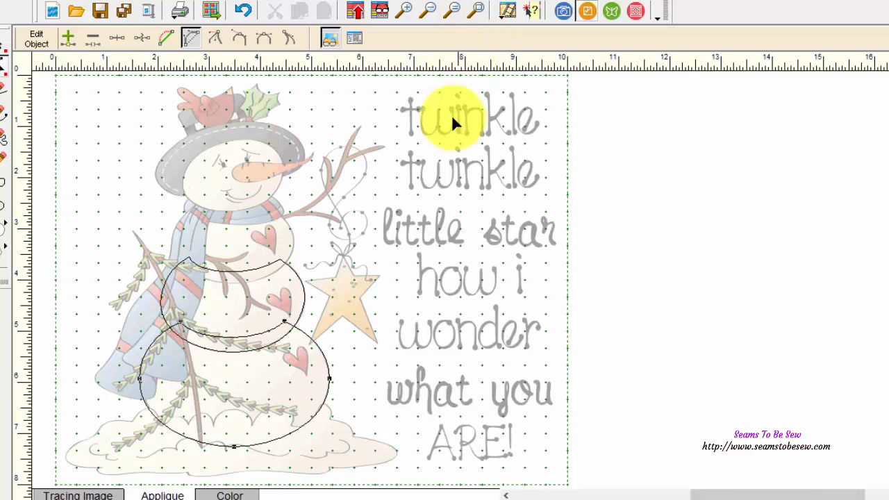
left_click(4, 44)
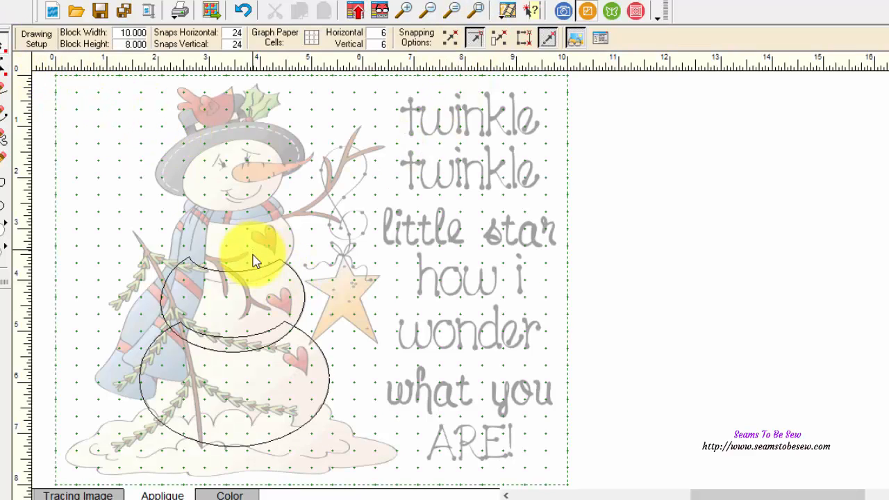
left_click(248, 254)
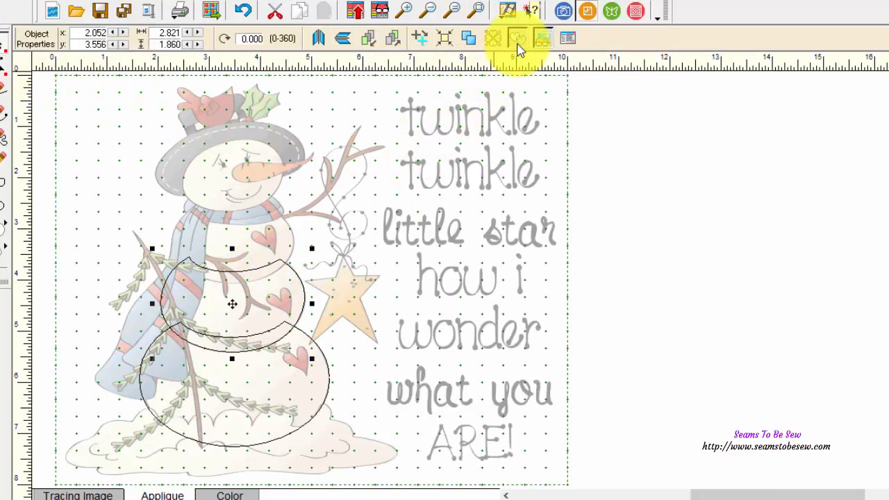
left_click(517, 38)
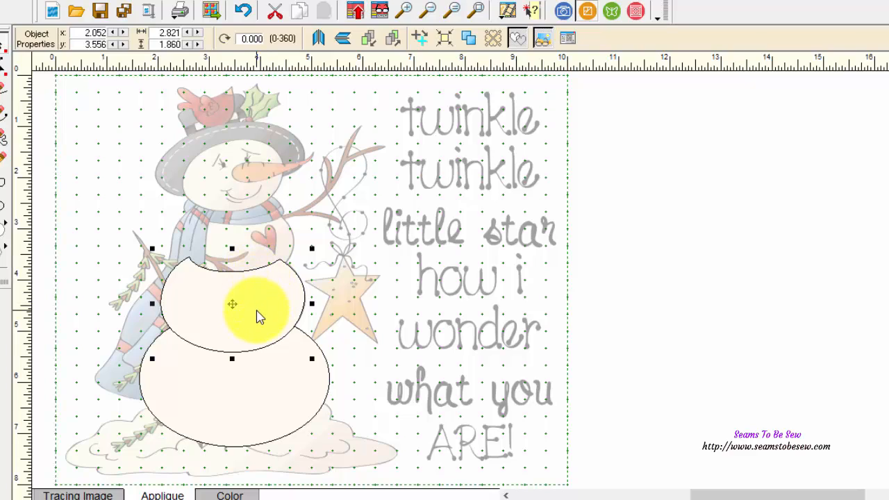
left_click(404, 10)
left_click_drag(144, 174, 331, 306)
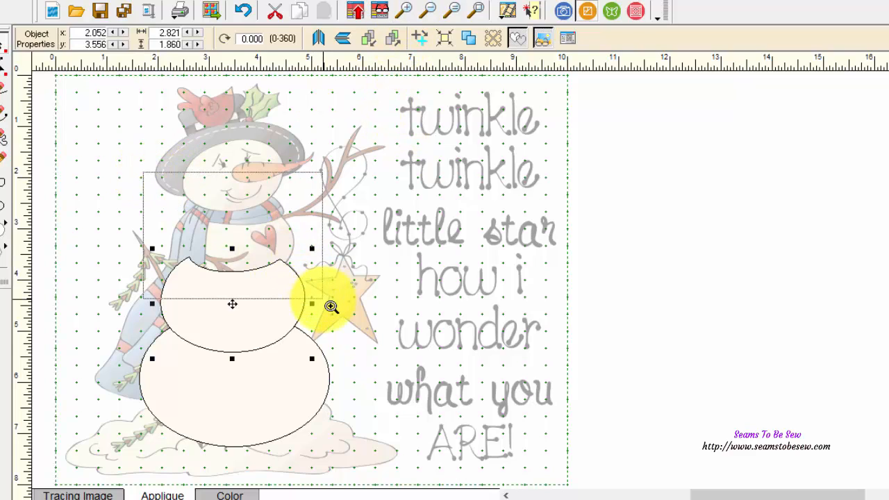
left_click_drag(331, 306, 330, 304)
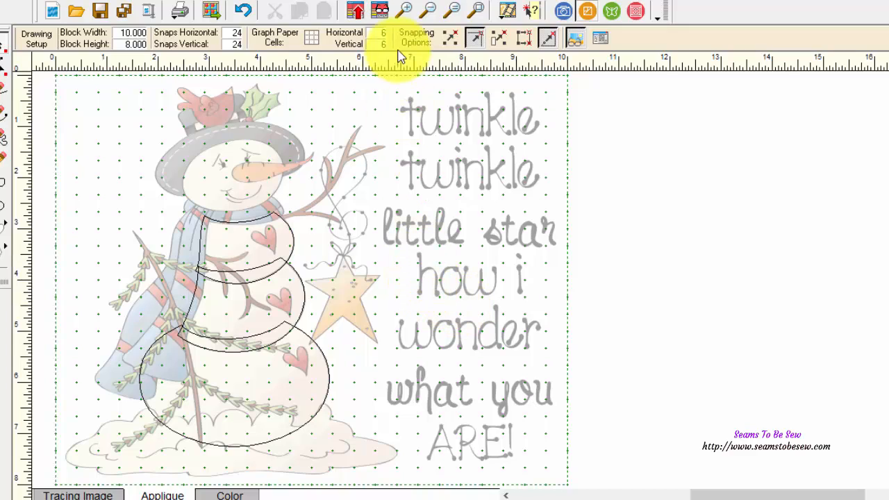
Inspect the curve nodes of the snowman's top body section, select the section and turn on Auto Fill.
left_click(409, 11)
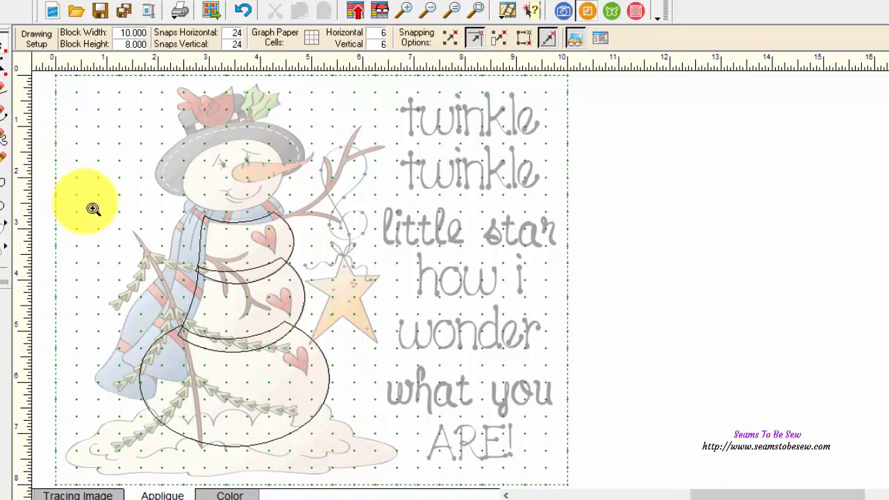
left_click_drag(103, 199, 389, 463)
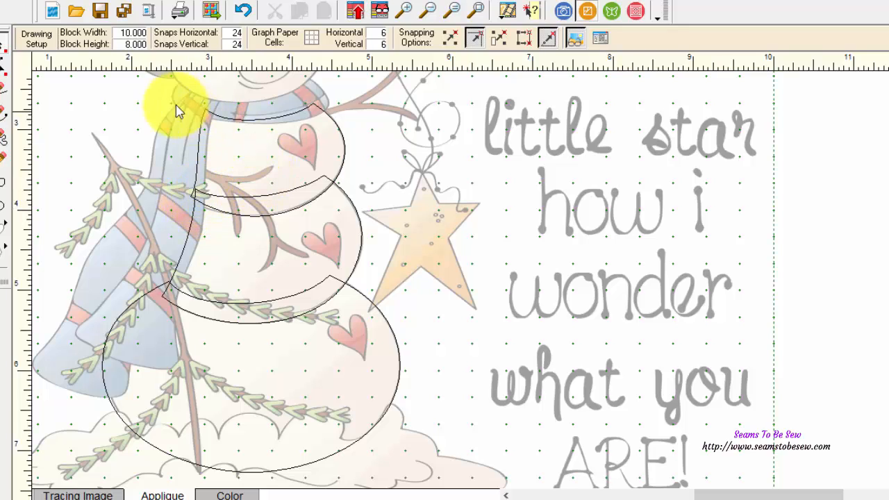
left_click(3, 67)
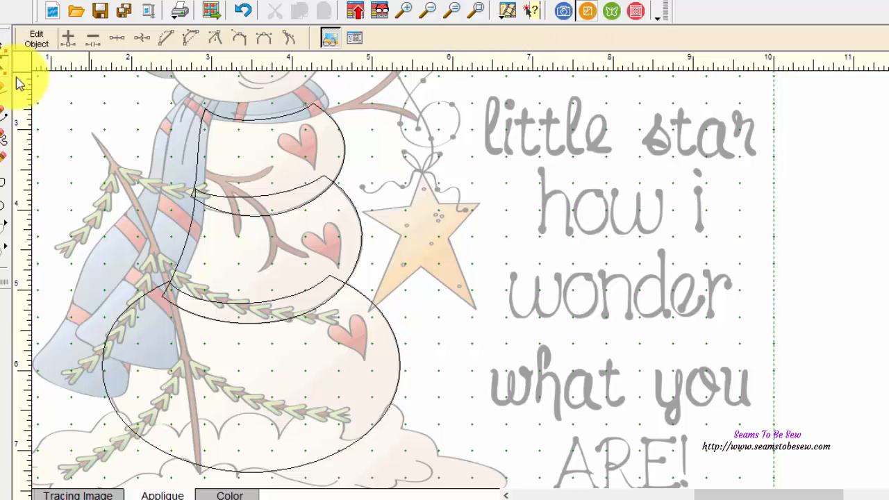
left_click(338, 169)
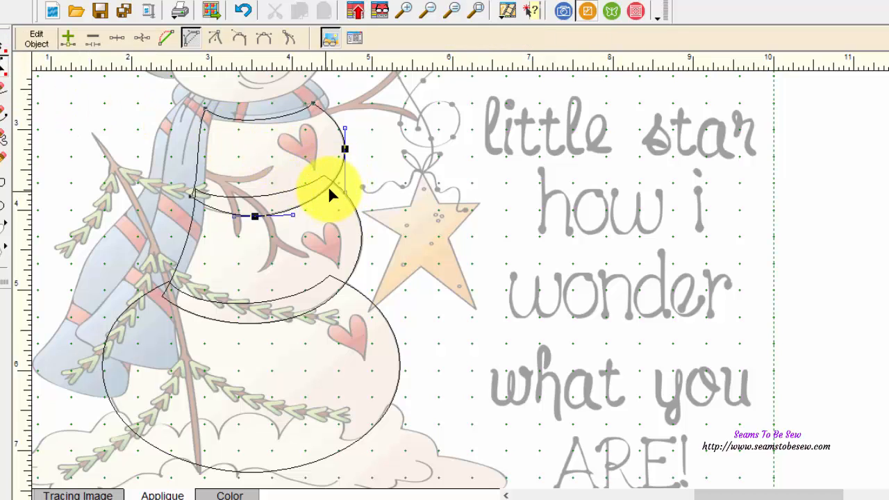
left_click(357, 182)
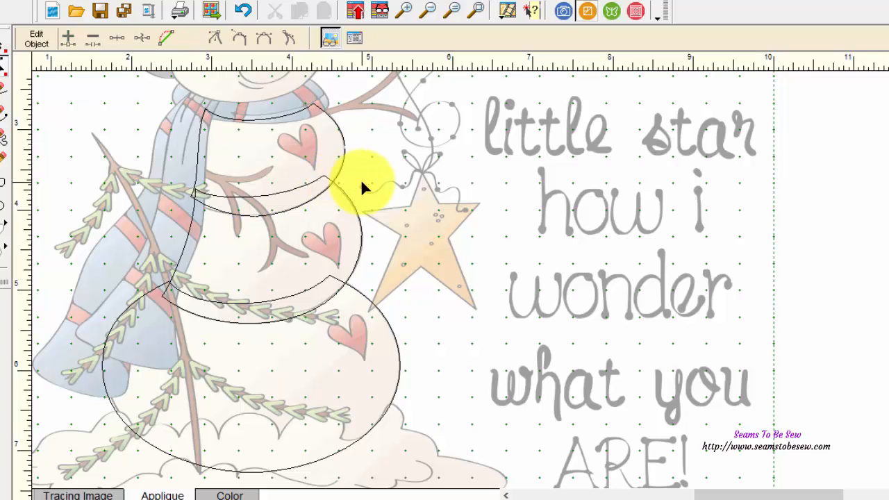
left_click(15, 42)
left_click(273, 123)
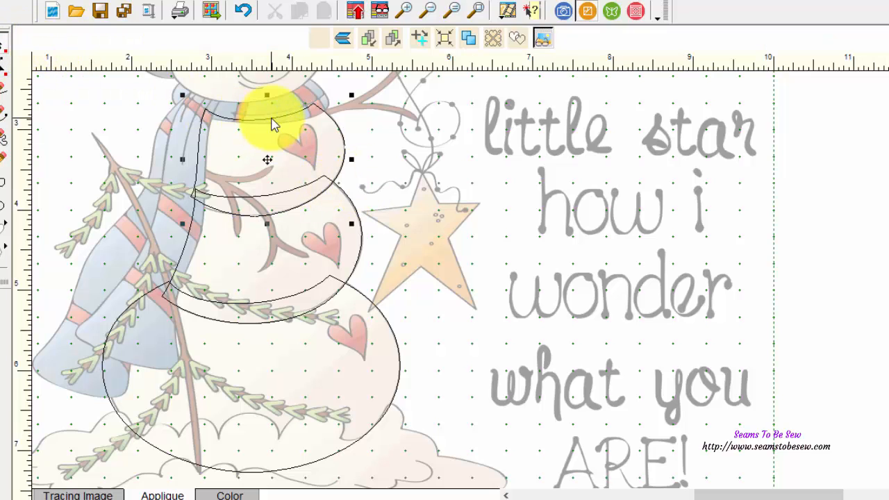
left_click(526, 38)
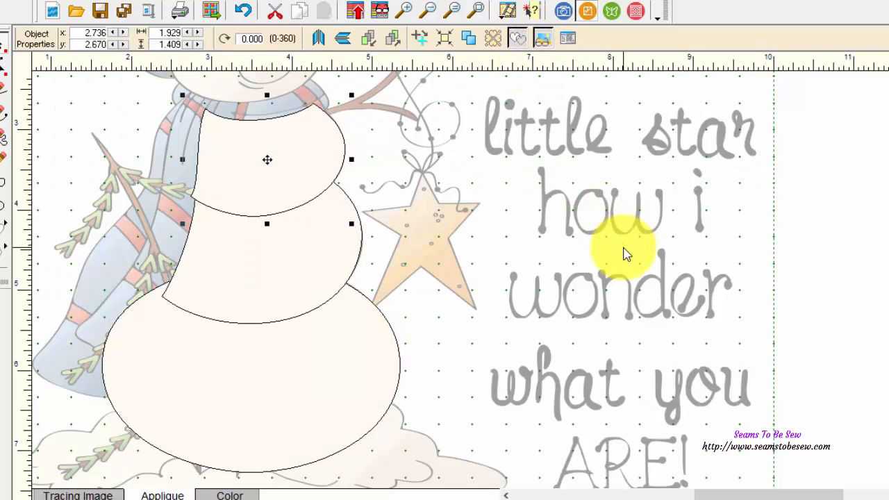
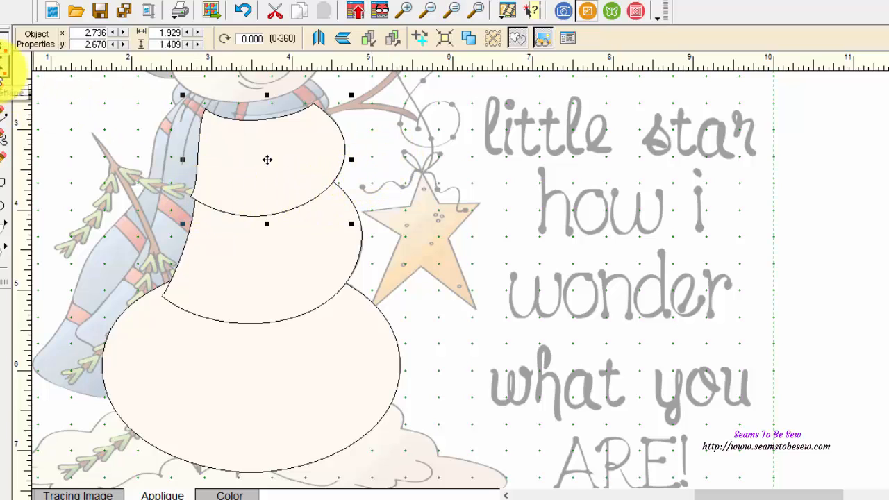
Select the snowman's top body section and turn off Auto Fill.
left_click(3, 69)
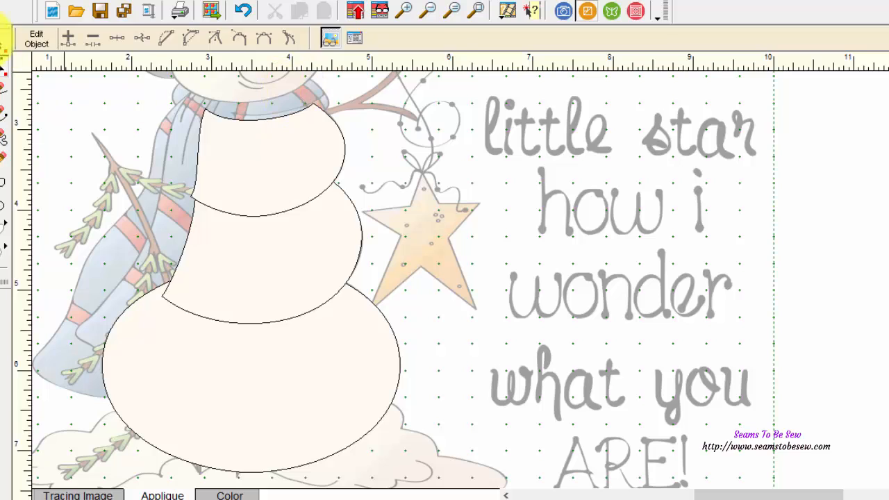
left_click(4, 49)
left_click(297, 123)
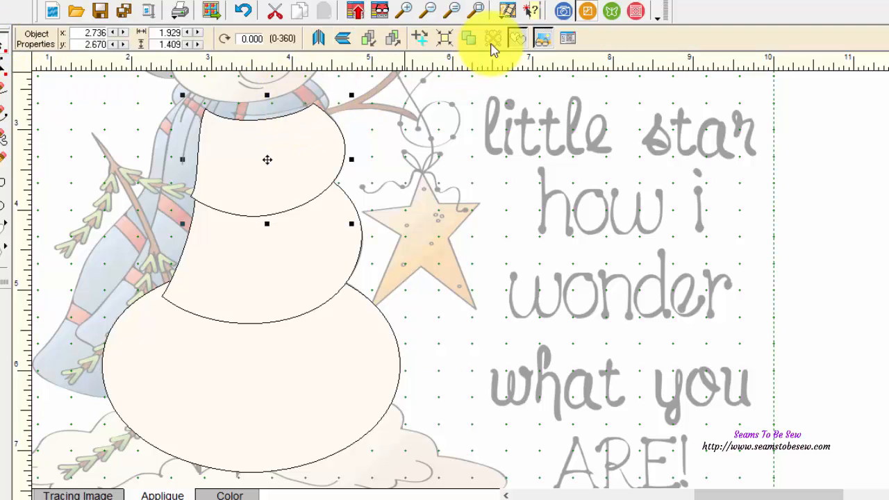
left_click(519, 40)
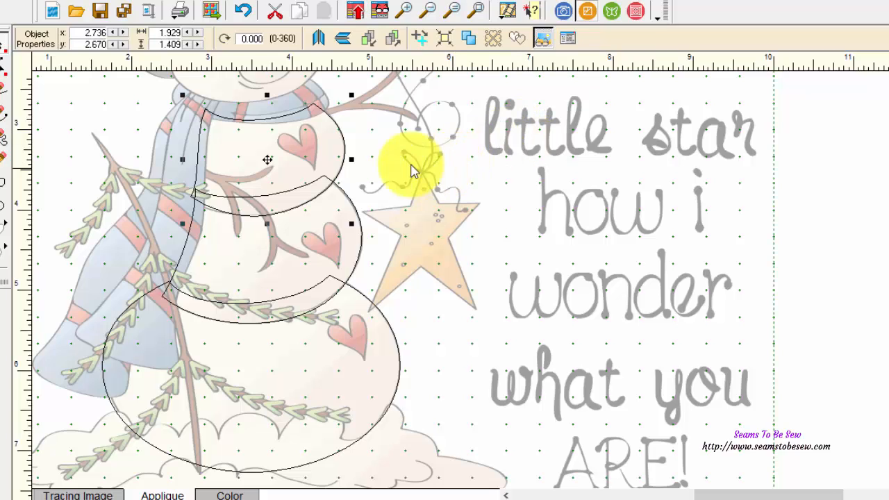
Move the middle section's upper-right node onto the top section's outline where the two sections meet and adjust its curve handle.
left_click(3, 68)
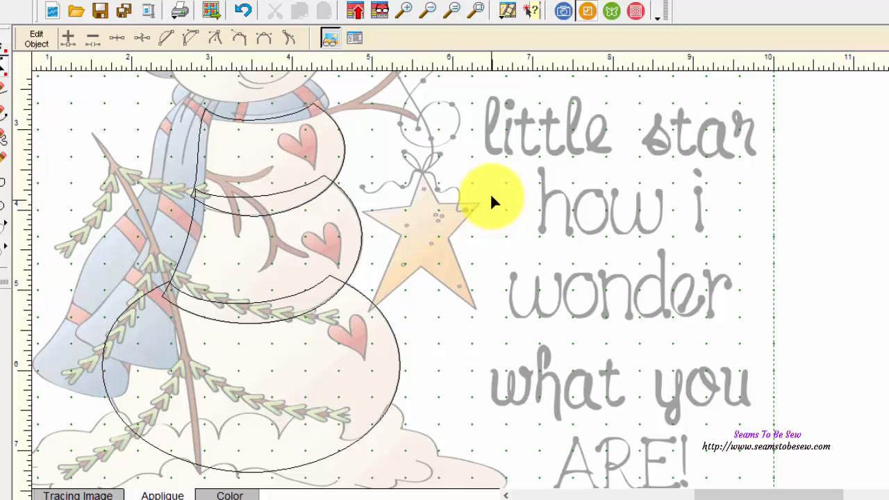
left_click(337, 168)
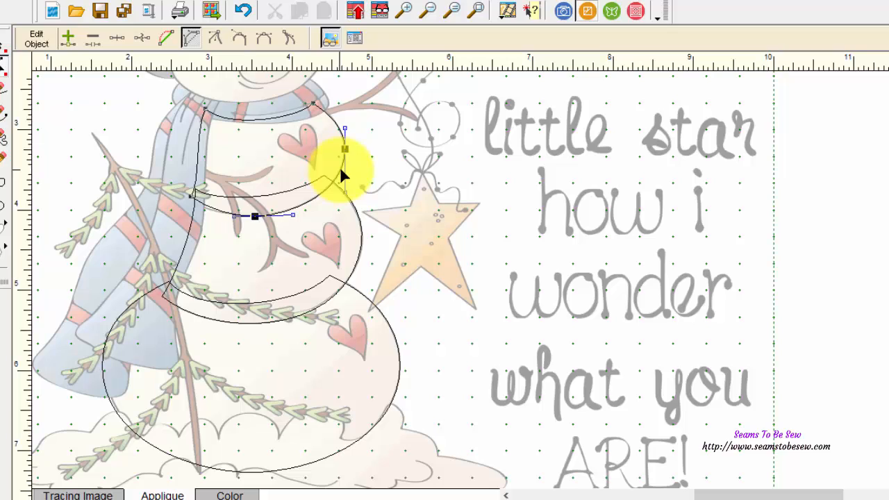
left_click(334, 176)
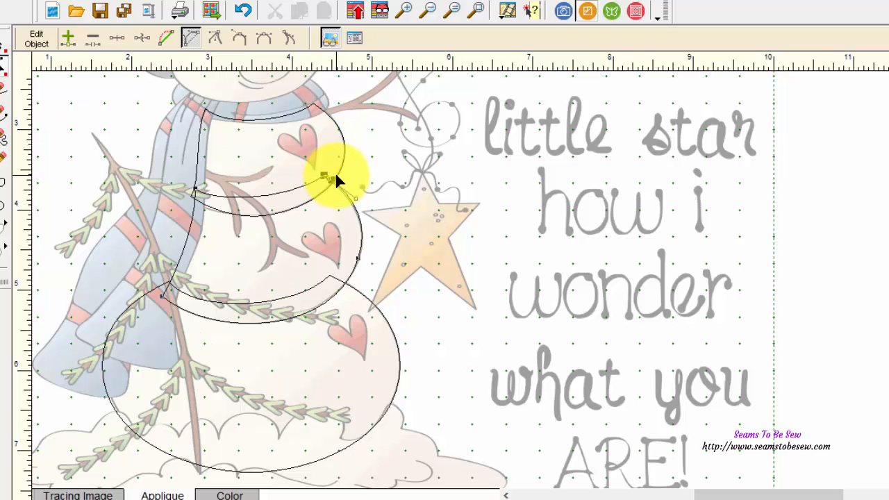
left_click(373, 159)
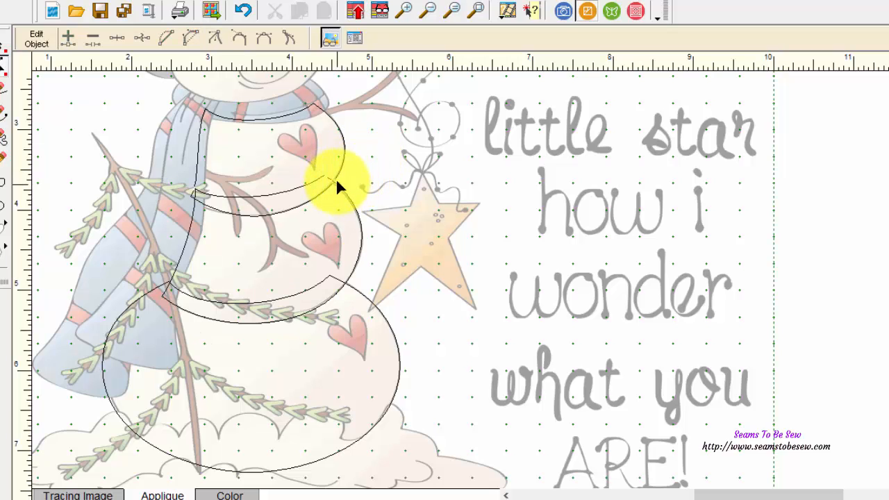
left_click(334, 175)
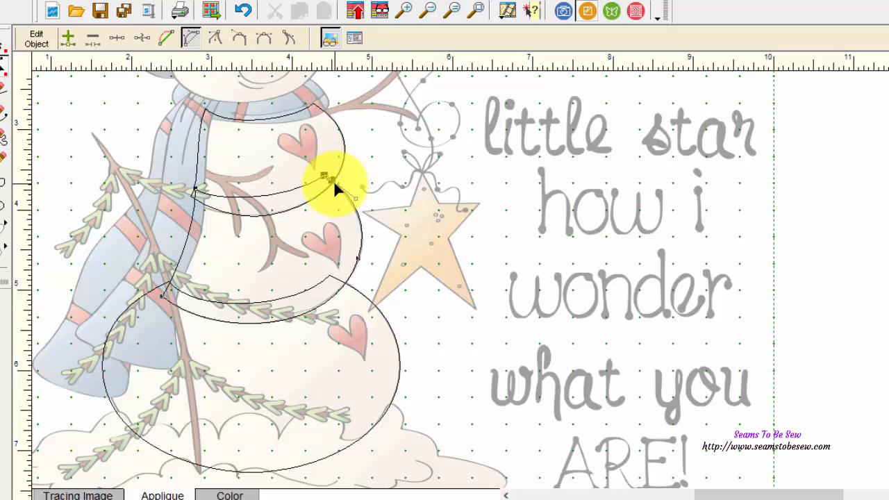
left_click(401, 14)
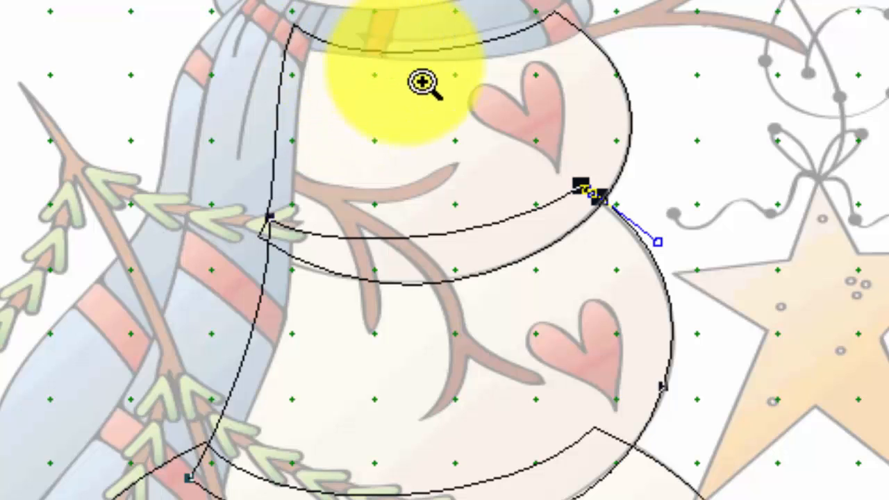
left_click_drag(377, 55, 888, 408)
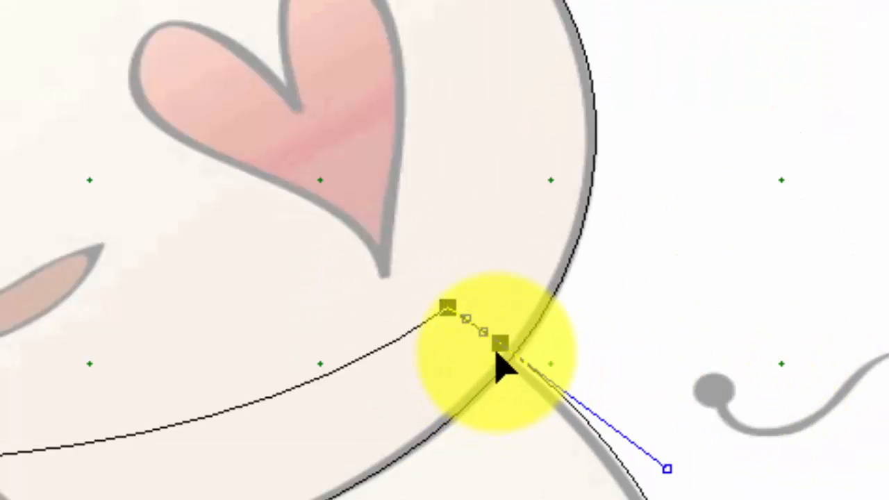
left_click_drag(499, 354, 514, 362)
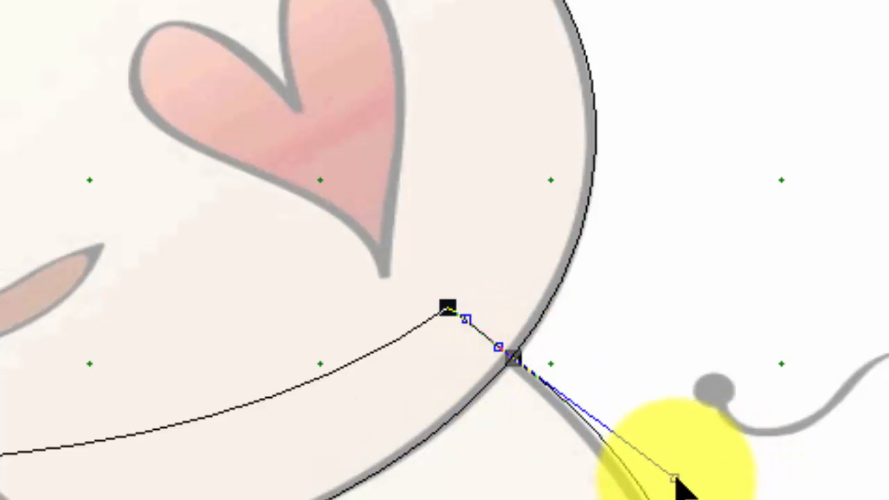
left_click_drag(676, 478, 660, 464)
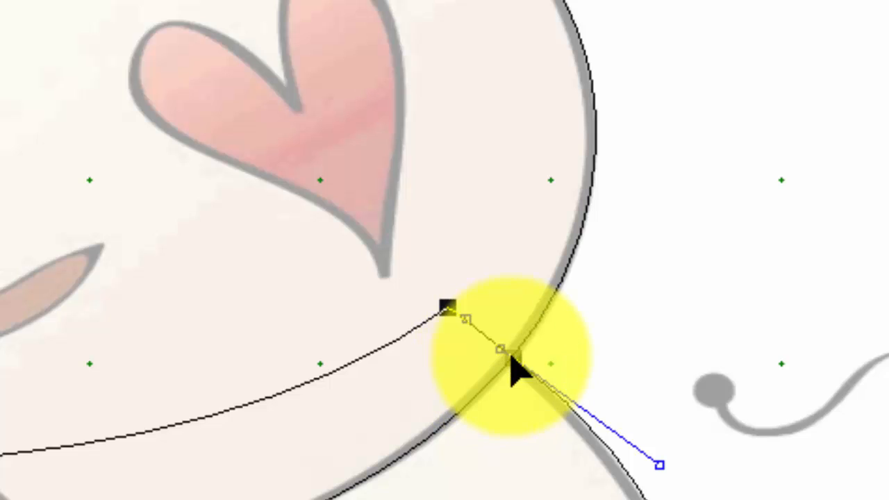
Pull the middle section's node aside, break the top section's curve at the right junction and move its lower loose end away.
left_click_drag(512, 364, 331, 476)
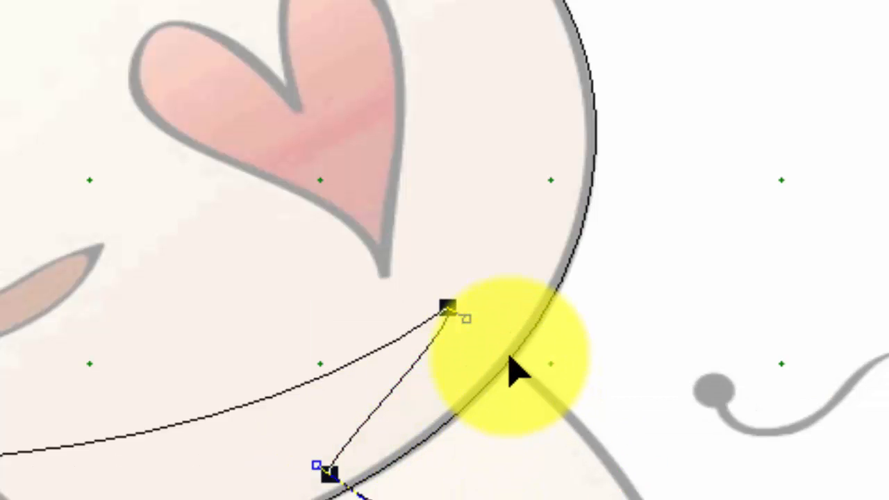
left_click(512, 372)
double_click(512, 372)
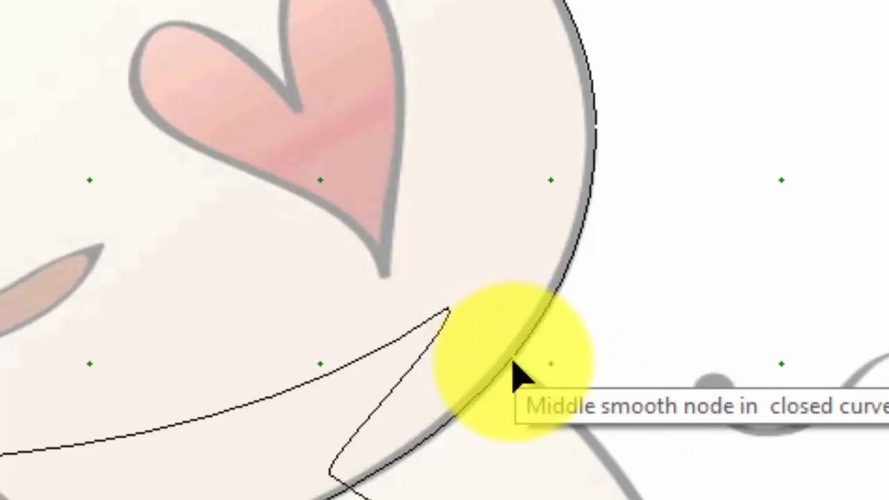
left_click(508, 360)
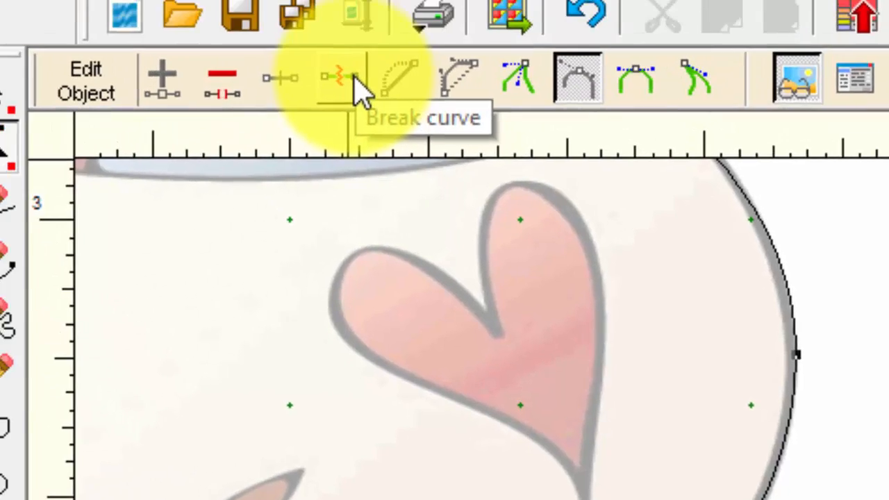
left_click(353, 78)
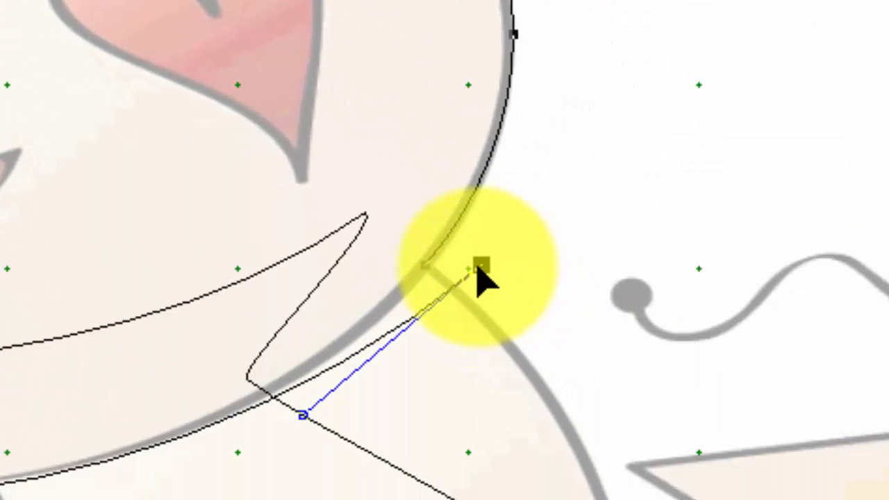
left_click_drag(477, 268, 168, 418)
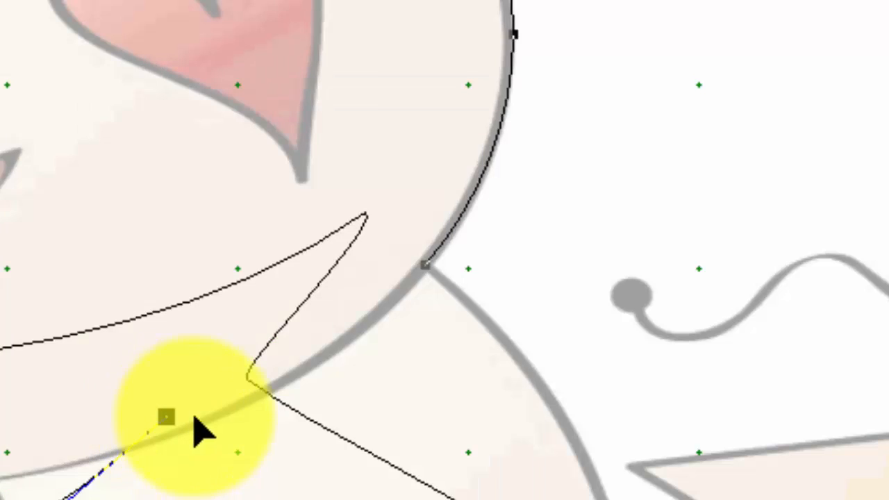
Break the middle section's curve at its upper-right node, pull the inner end away and place the outer end on the top section's open end.
left_click(256, 388)
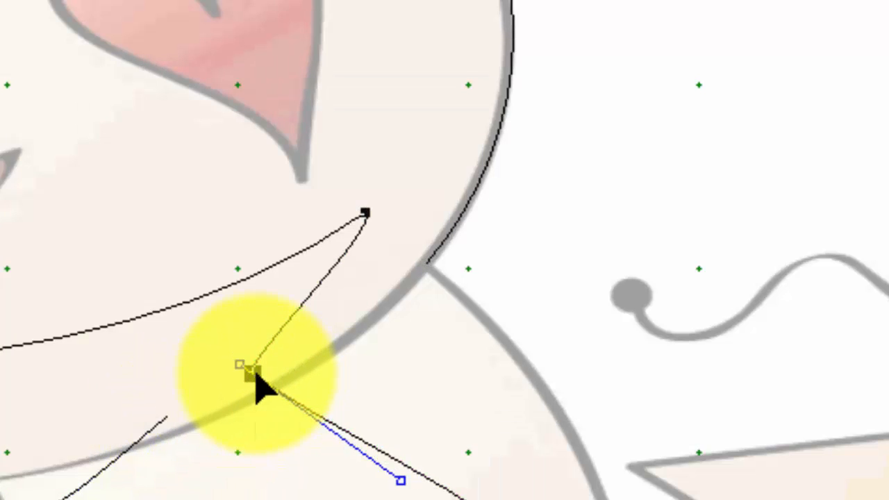
left_click_drag(253, 373, 403, 309)
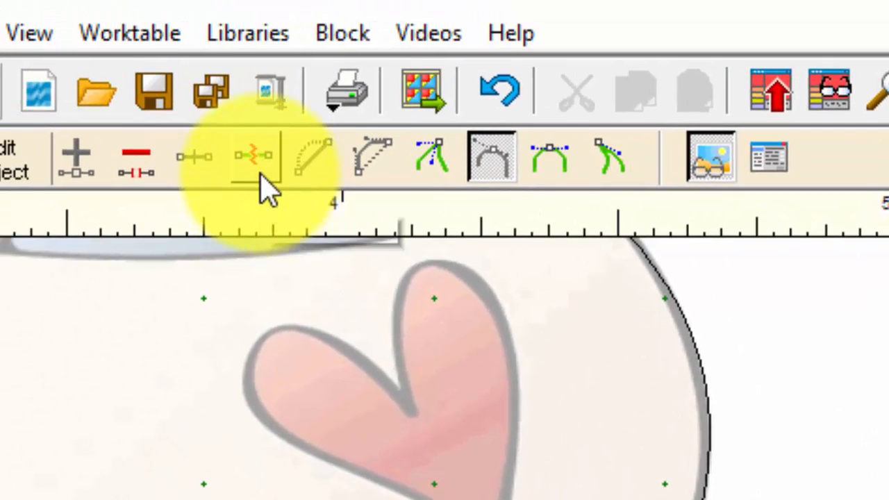
left_click(256, 167)
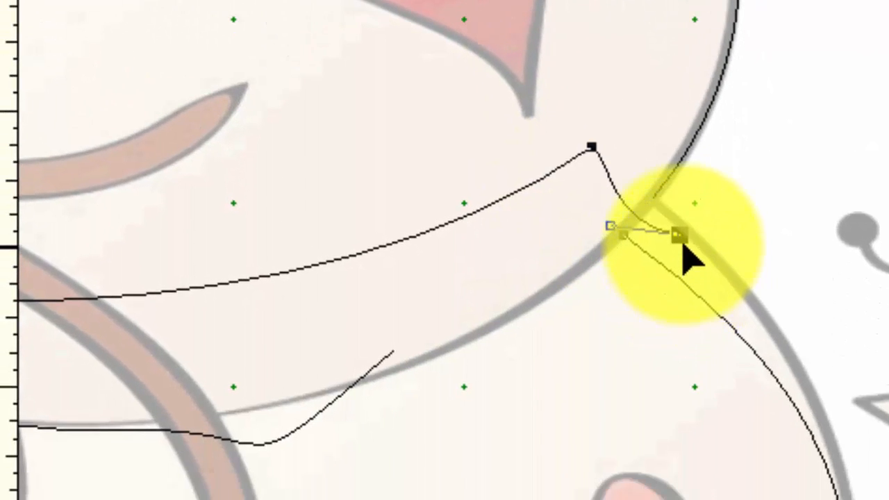
left_click_drag(672, 277, 523, 56)
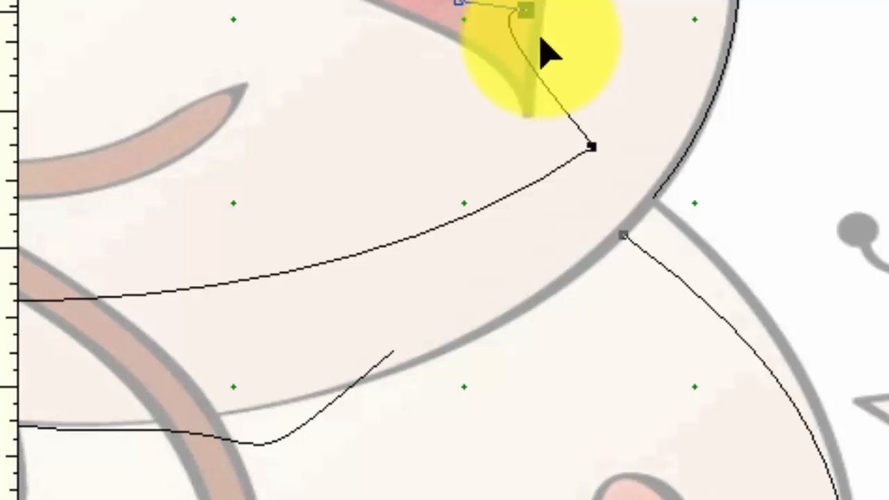
left_click(622, 242)
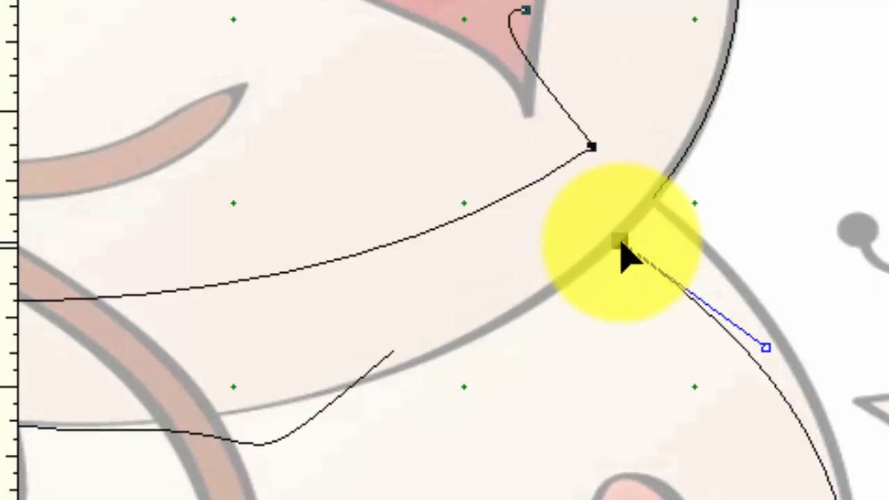
left_click_drag(622, 242, 659, 202)
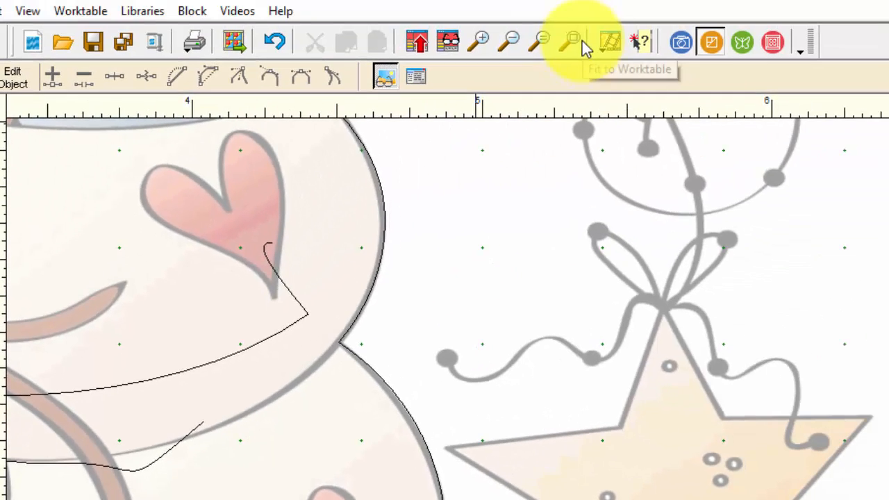
Select the joined outline of the top and middle sections and test it by switching Auto Fill on and off.
left_click(583, 41)
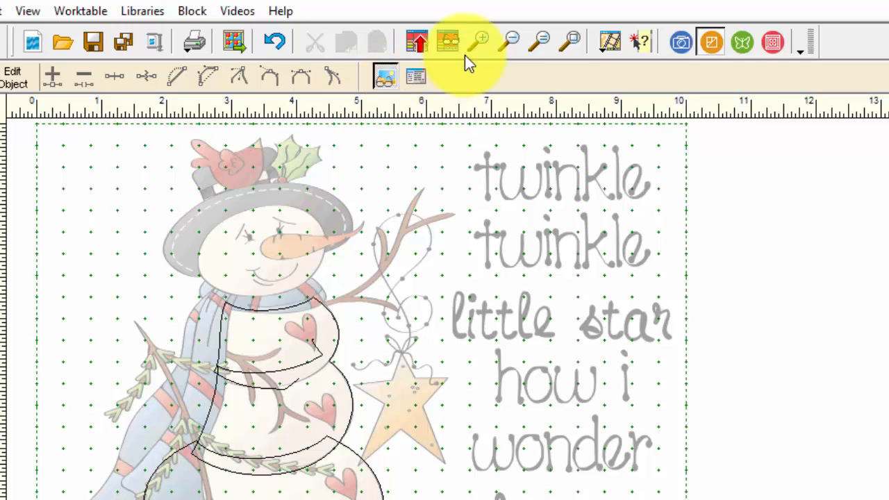
left_click(478, 43)
left_click_drag(119, 299, 412, 491)
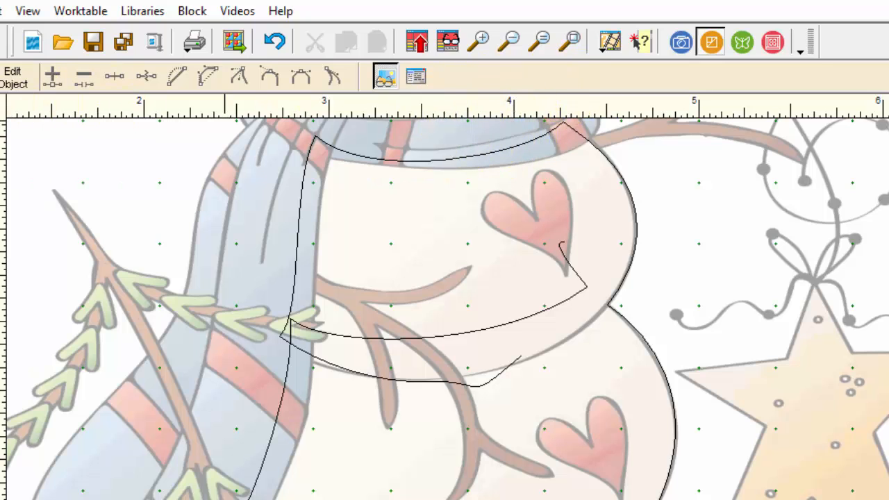
left_click(1, 94)
left_click(461, 158)
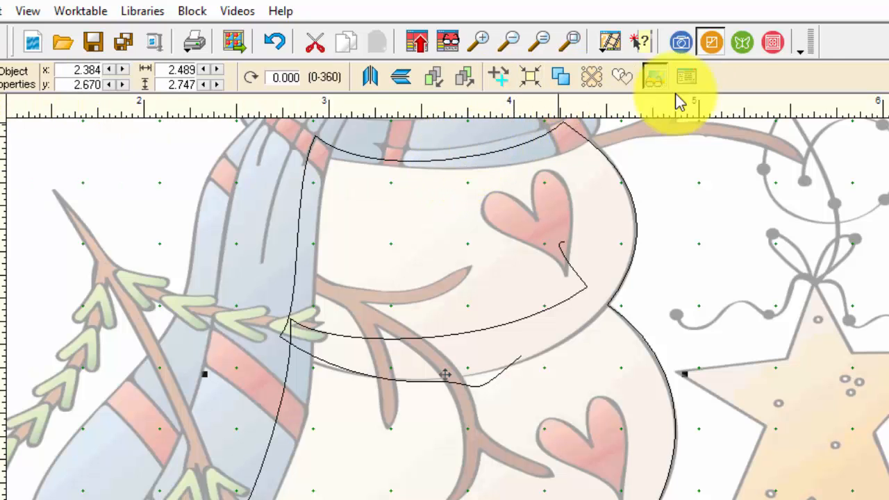
left_click(623, 76)
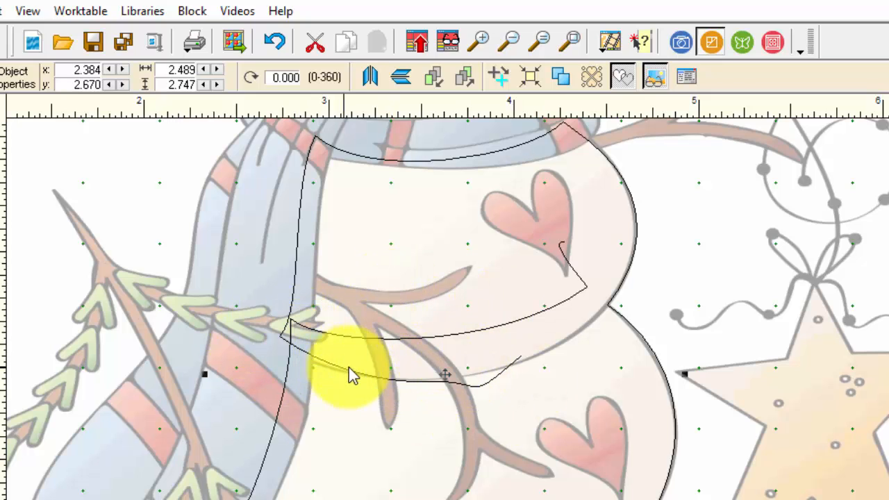
left_click(617, 78)
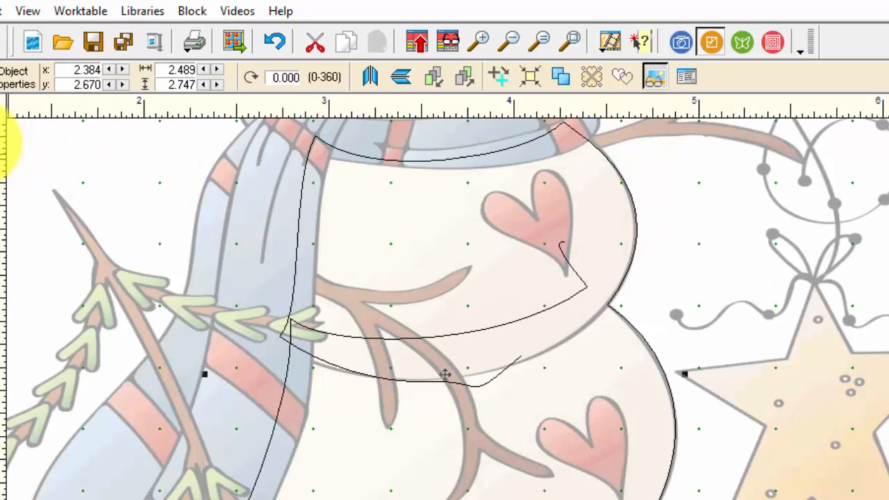
Break the outline at the middle section's upper-left node and pull the loose end of its top curve into the body.
left_click(3, 167)
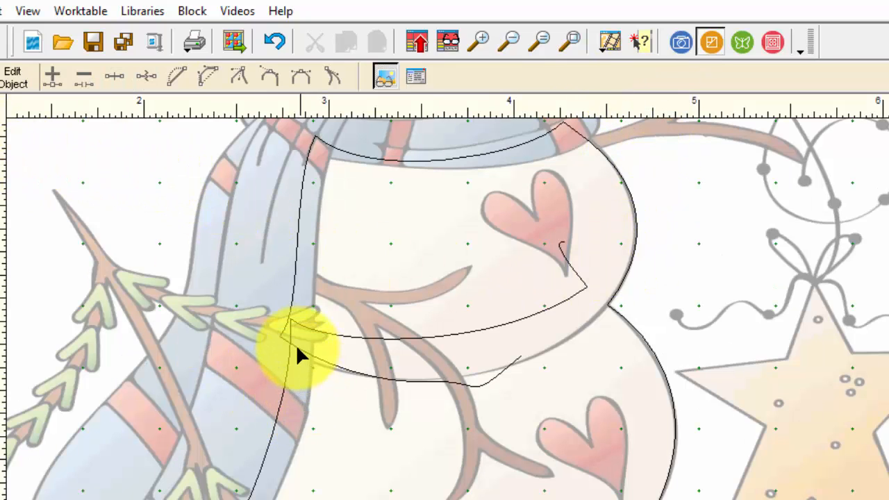
left_click(292, 323)
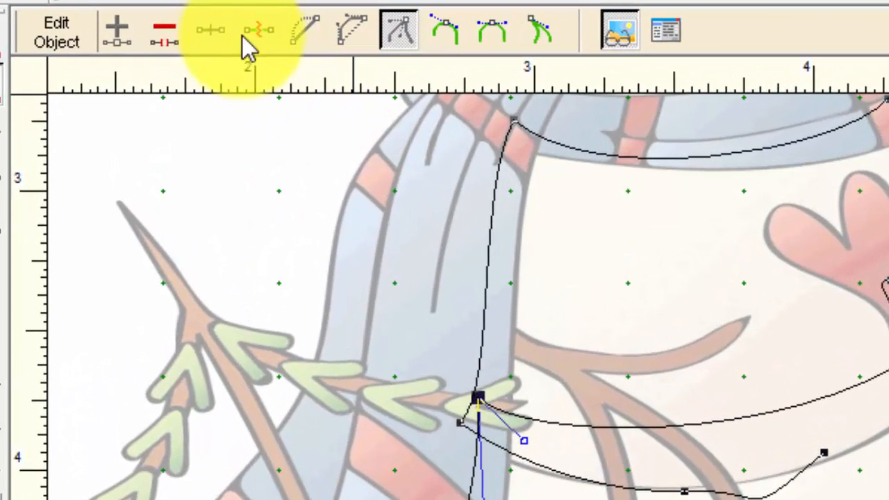
left_click(258, 35)
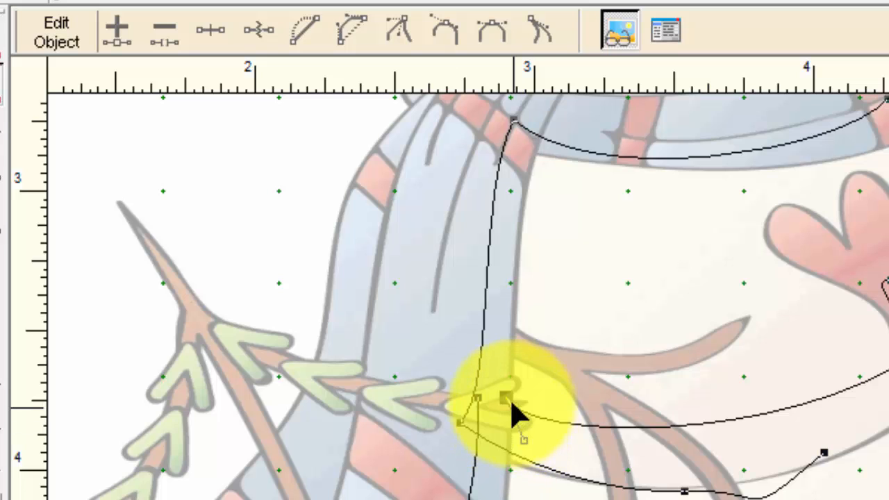
left_click_drag(514, 403, 710, 289)
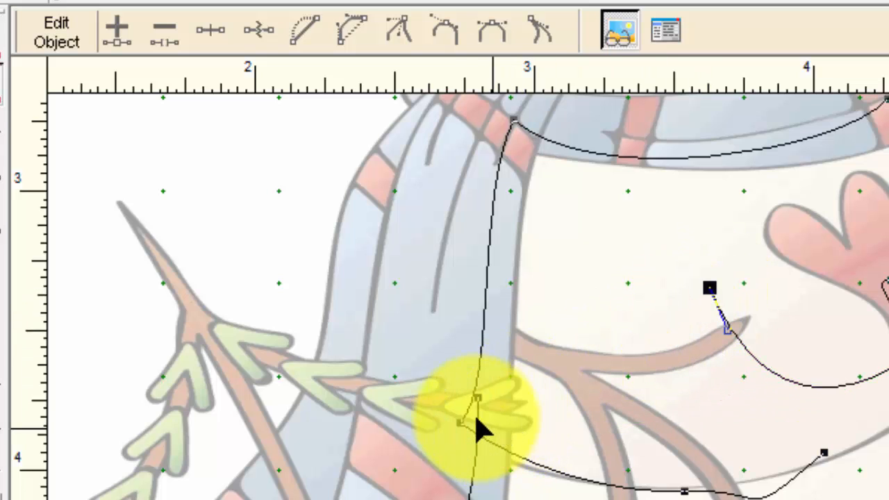
Break the outline at the top section's lower-left node and pull the loose end of its bottom curve into the body.
left_click(453, 417)
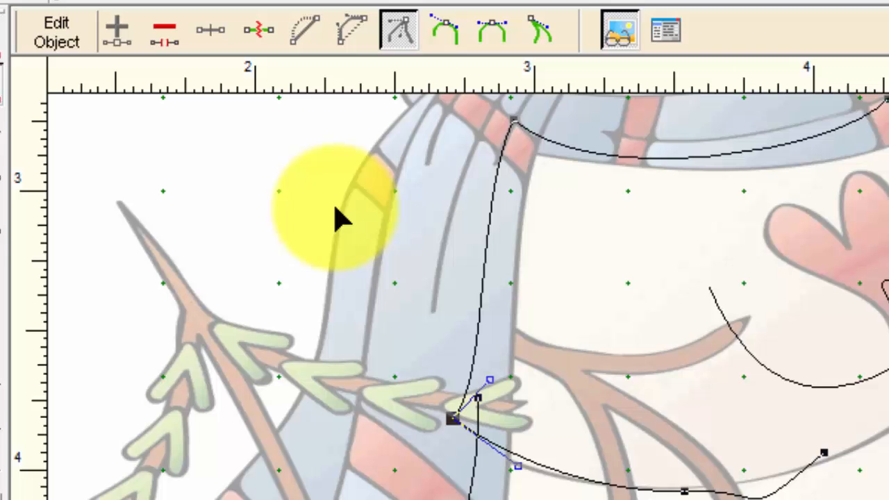
left_click(266, 31)
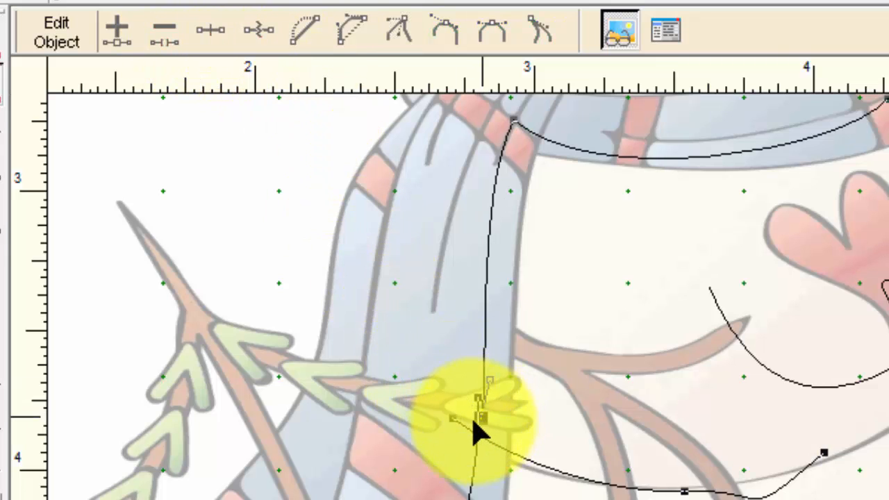
left_click_drag(457, 423, 691, 402)
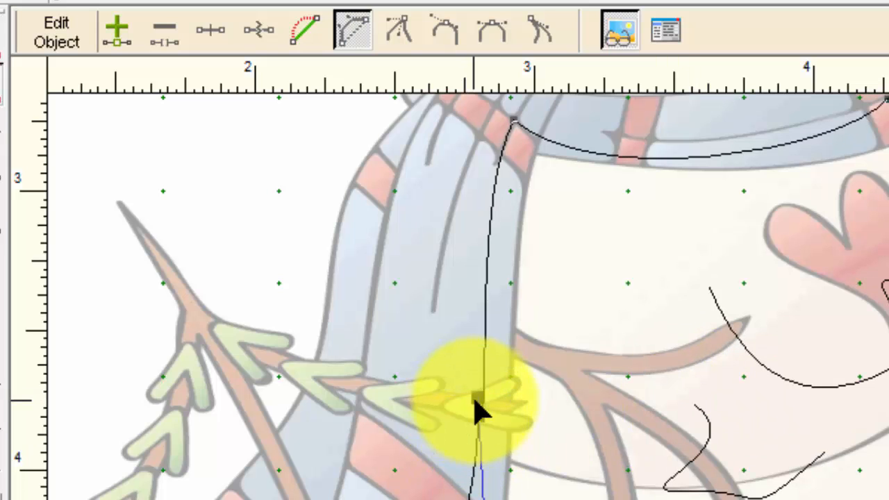
Place the top section's lower-left end on the middle section's open end, select the joined outline and turn on Auto Fill.
left_click_drag(476, 398, 482, 426)
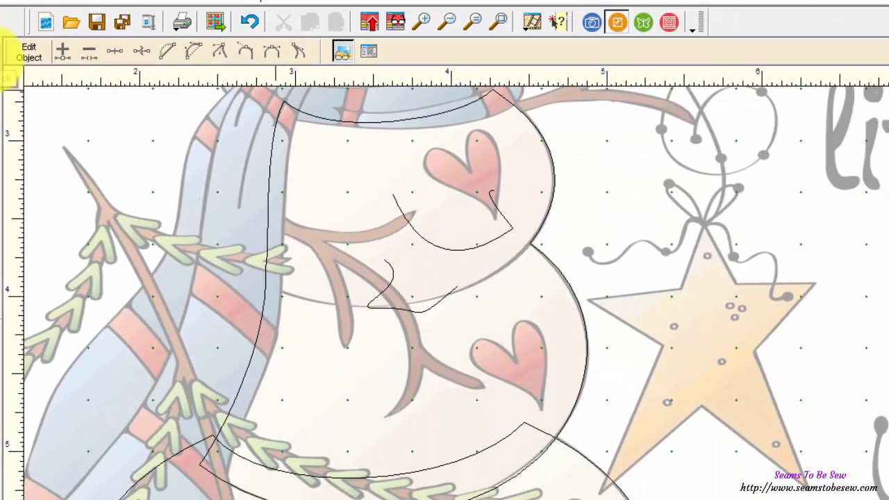
left_click(2, 64)
left_click(345, 121)
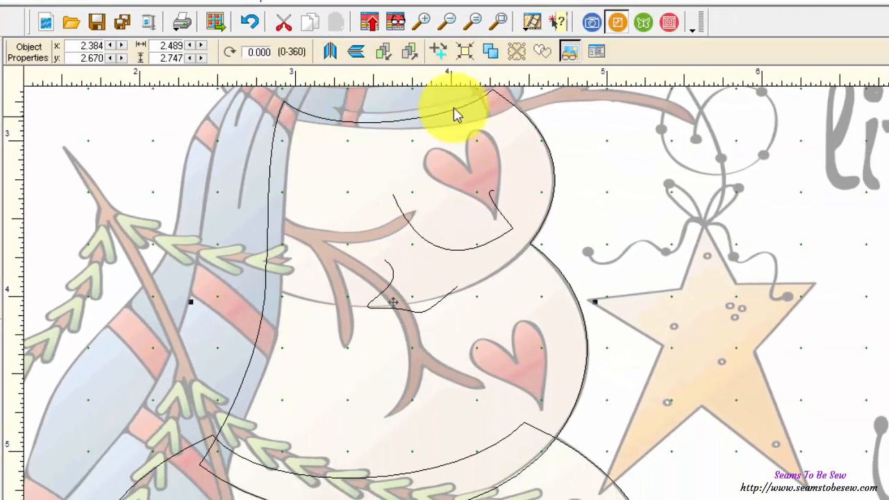
left_click(544, 53)
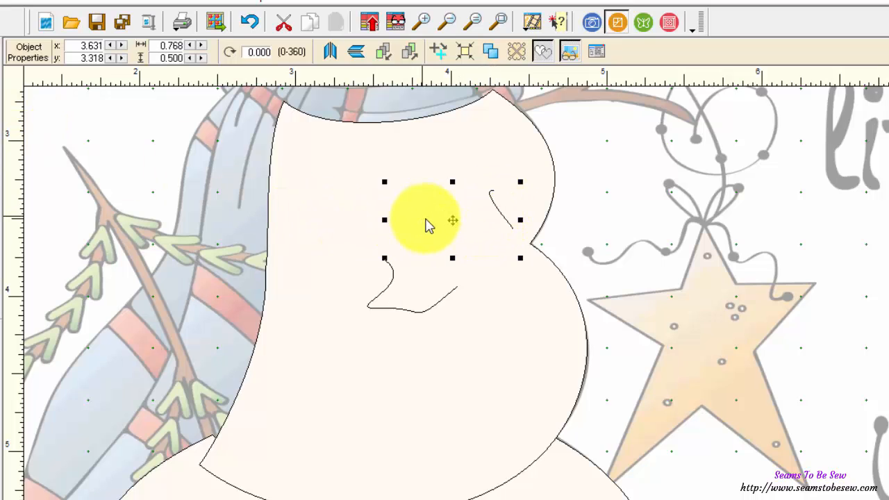
Delete the upper loose curve inside the body and attach both ends of the remaining one to the outline between the top and middle sections.
left_click_drag(452, 220, 706, 197)
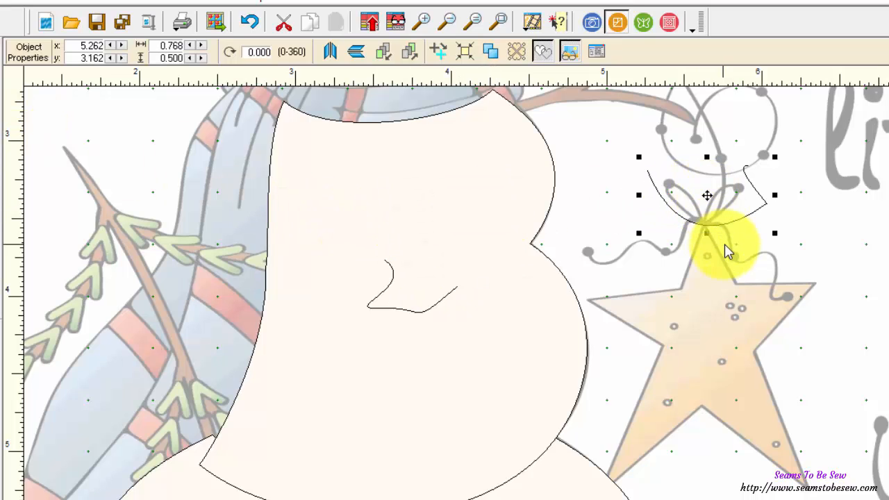
left_click(794, 224)
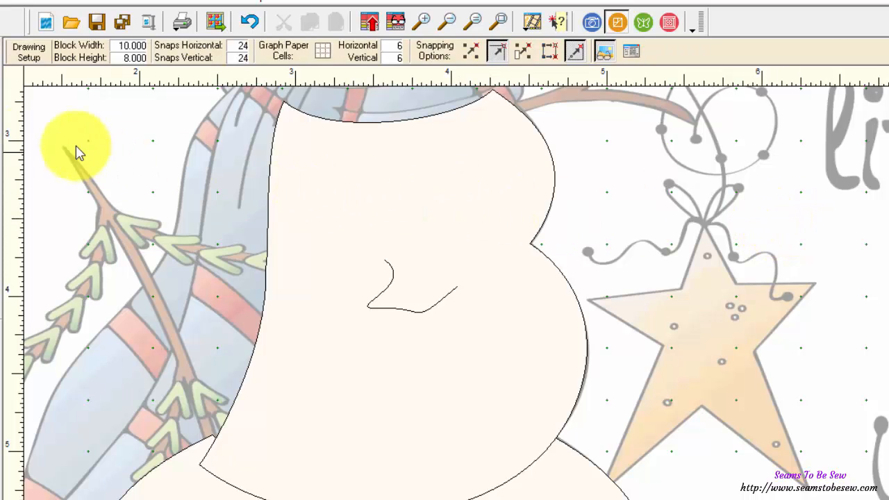
left_click(1, 93)
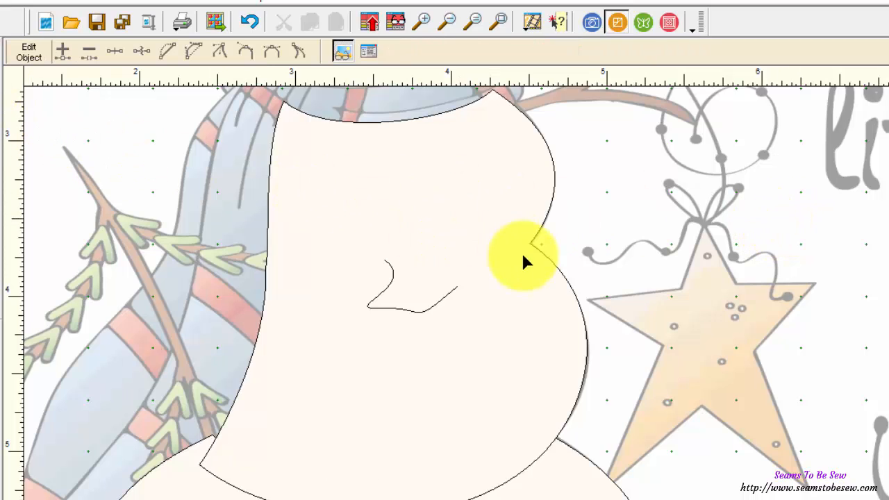
left_click(449, 292)
left_click_drag(457, 288, 530, 248)
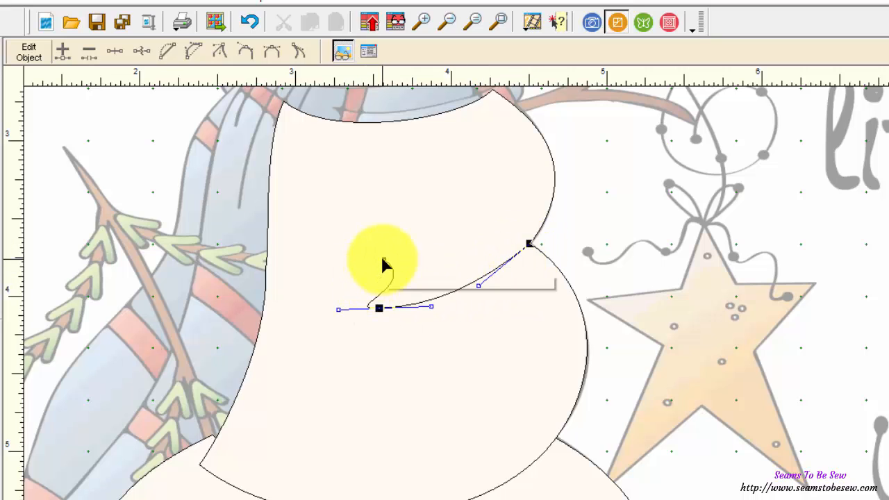
left_click_drag(384, 264, 265, 293)
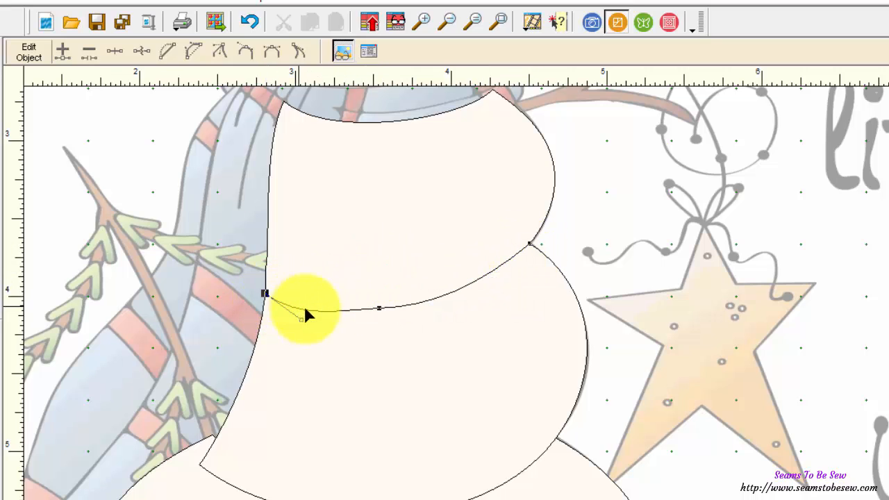
Smooth the dividing curve between the top and middle sections by adjusting its handles into one even arc.
left_click(455, 284)
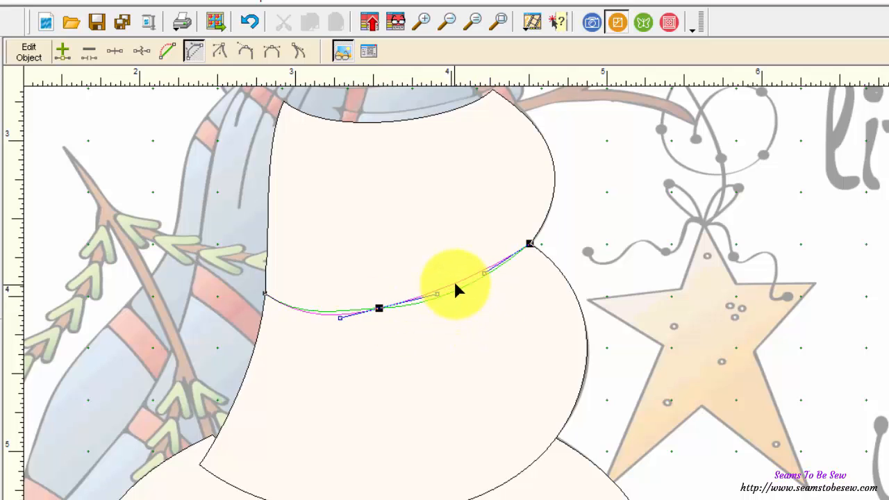
left_click_drag(455, 282, 435, 303)
left_click_drag(485, 285, 485, 288)
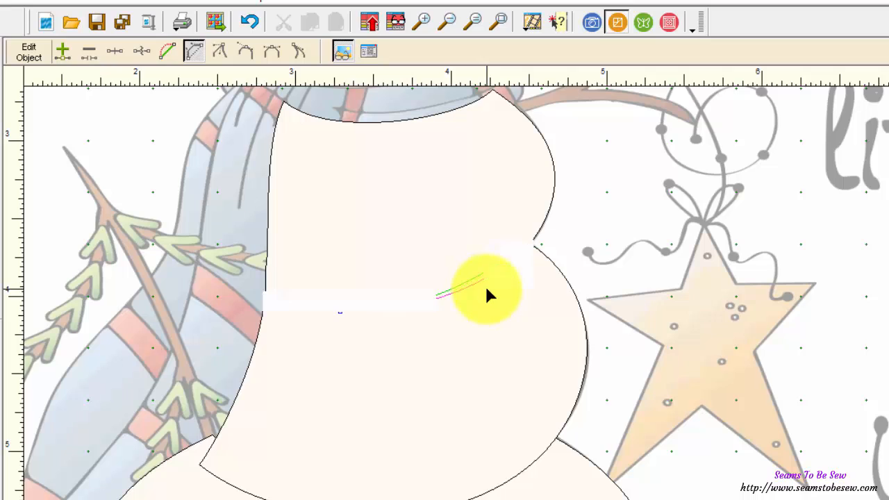
left_click(298, 310)
mouse_move(300, 312)
left_mouse_down()
mouse_move(304, 324)
mouse_move(298, 310)
left_mouse_up()
left_click(420, 225)
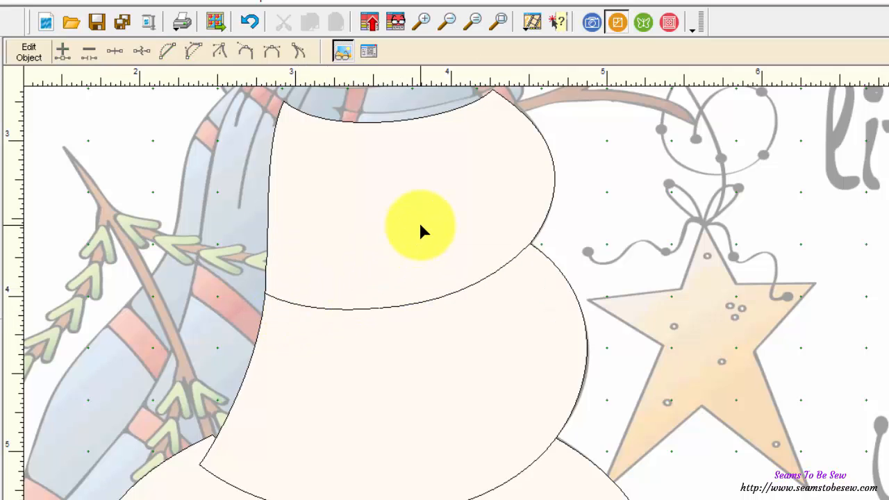
Select the joined body outline and turn off Auto Fill to expose the tracing image.
left_click(499, 27)
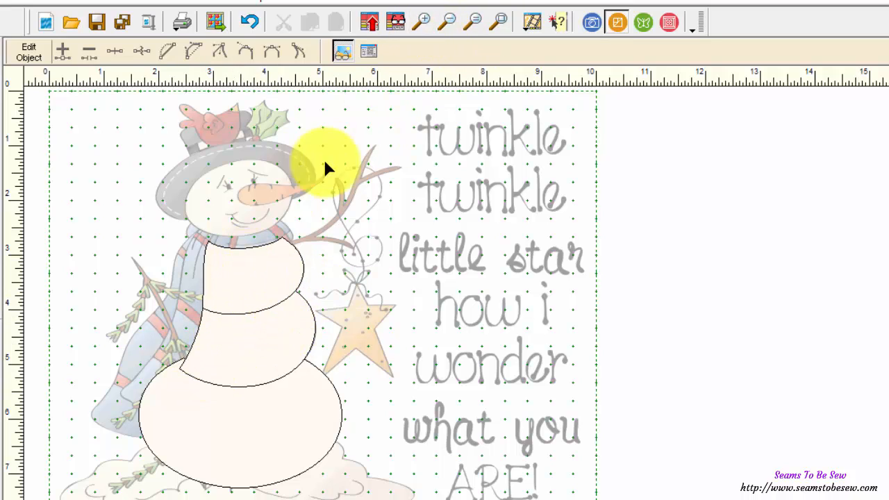
left_click(6, 55)
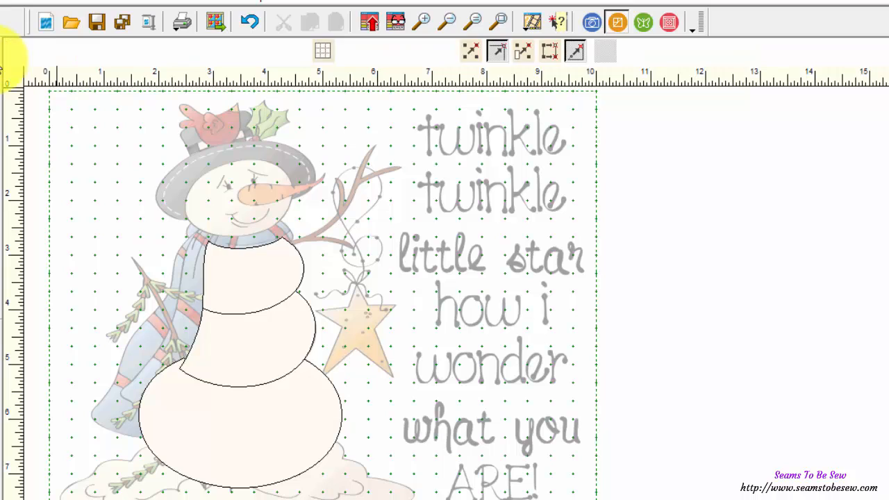
left_click(228, 258)
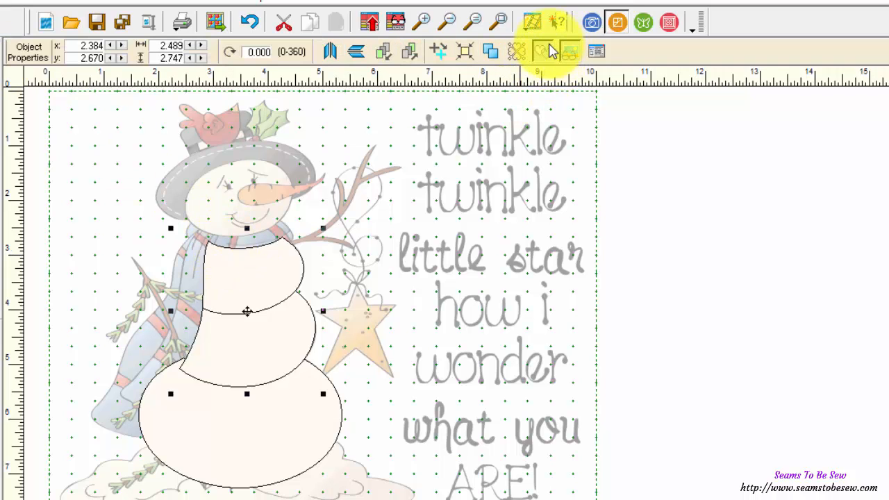
left_click(567, 51)
Raise the dividing curve's left end along the outline and bend it to follow the traced lower edge of the top section.
left_click(422, 23)
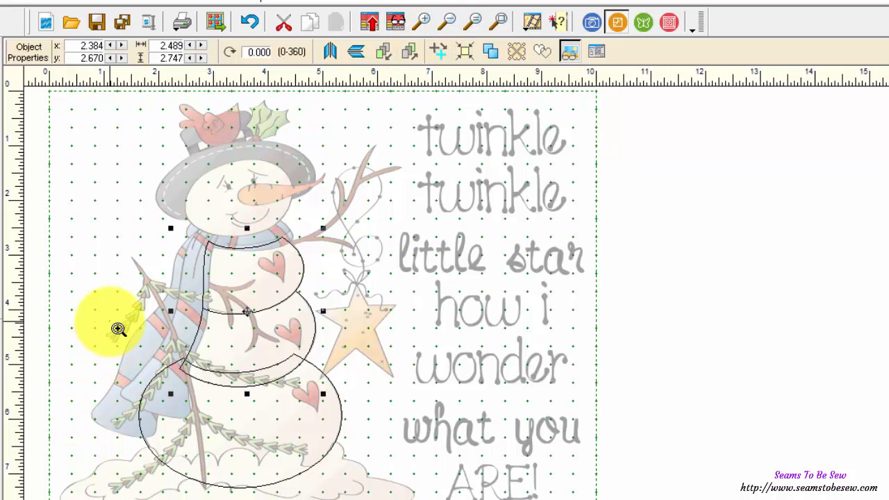
left_click_drag(110, 323, 391, 490)
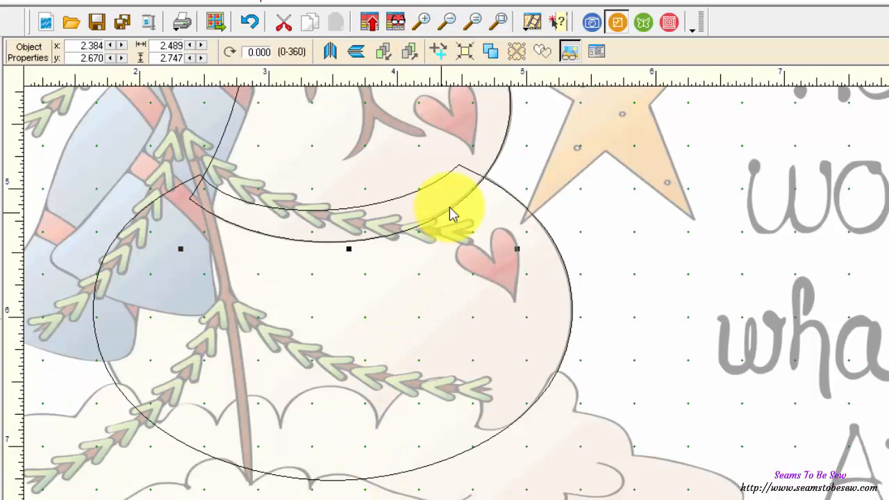
scroll(457, 293, "up", 1)
scroll(349, 244, "up", 3)
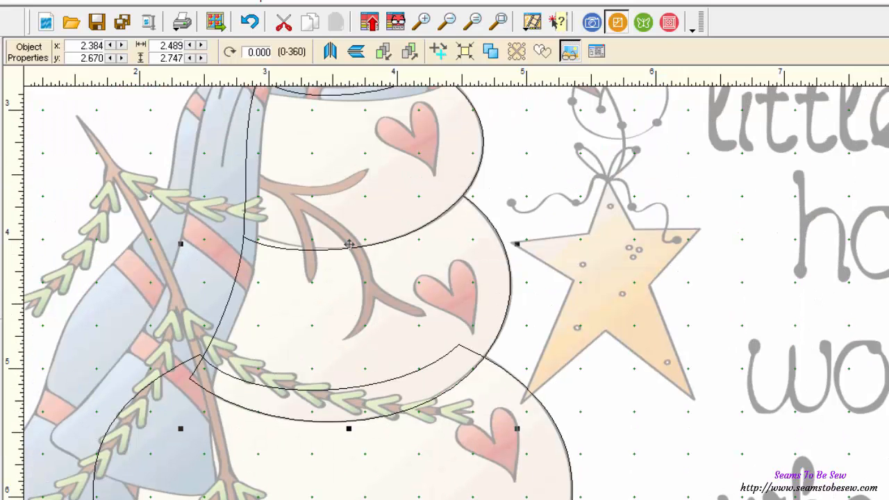
scroll(349, 244, "down", 1)
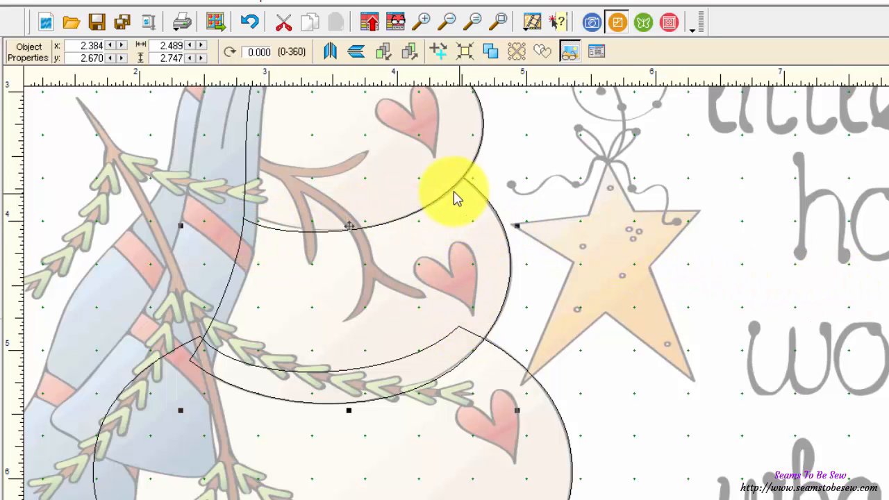
left_click(2, 91)
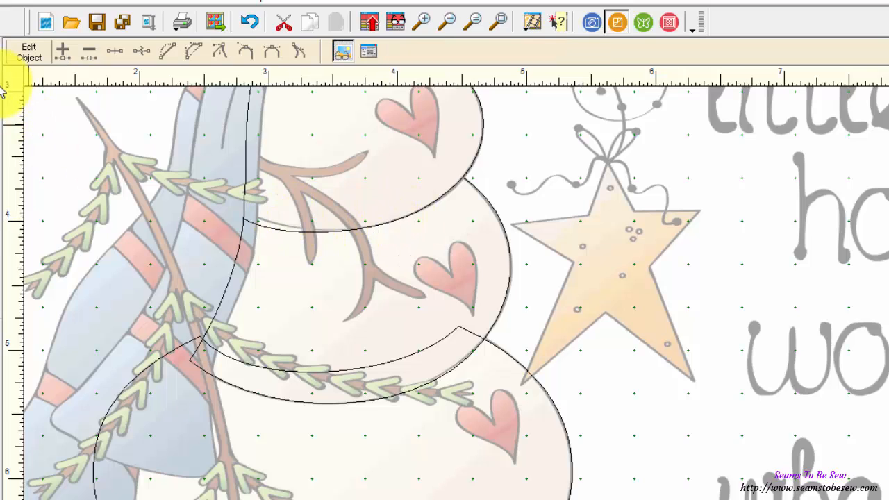
left_click(264, 227)
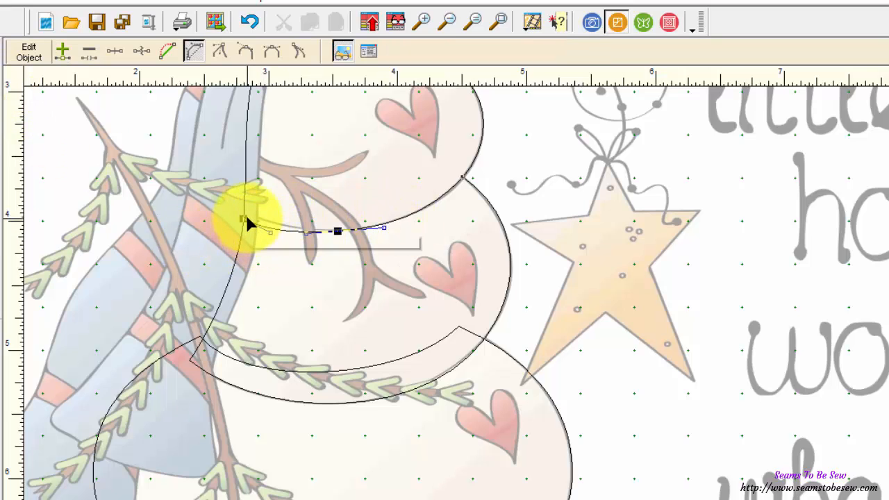
left_click(246, 216)
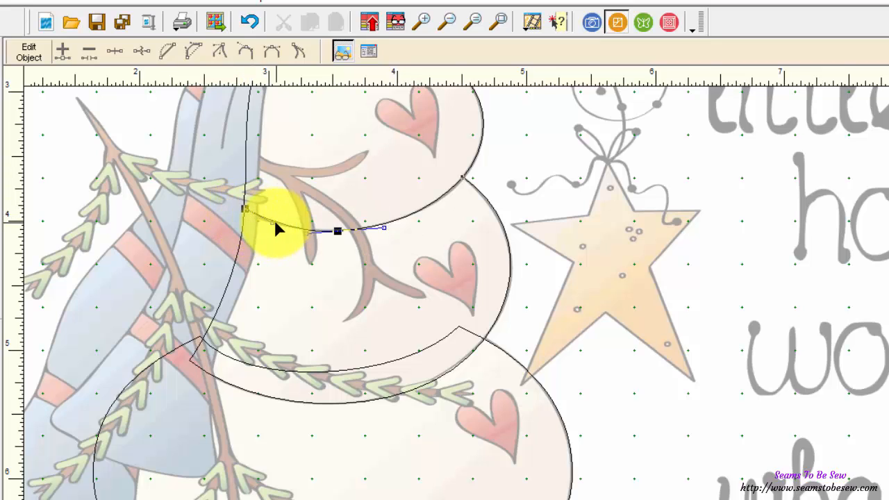
left_click_drag(273, 223, 272, 229)
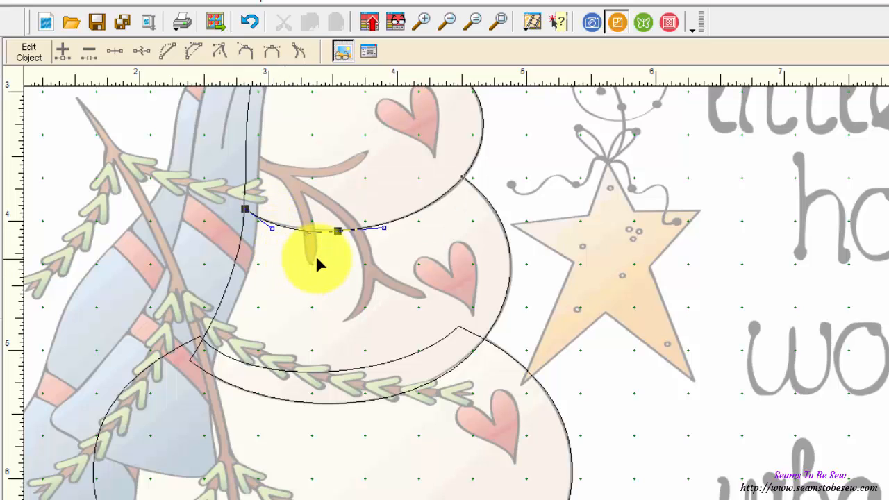
left_click(450, 283)
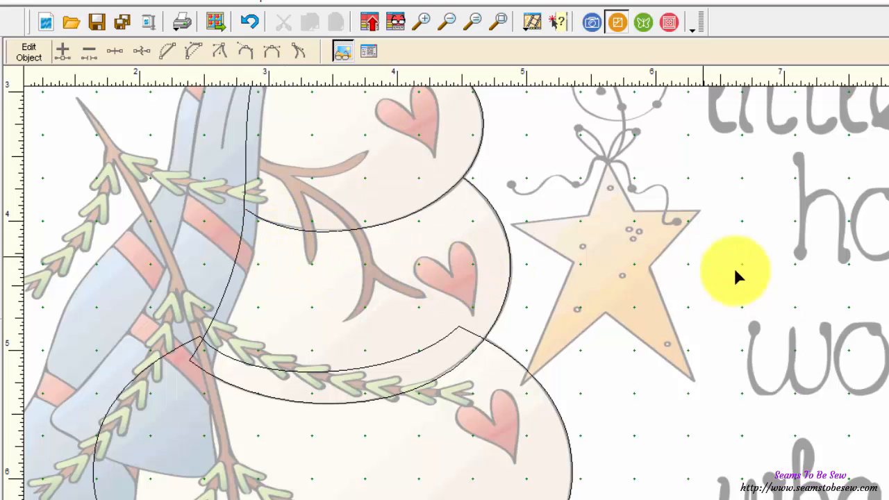
Draw a heart shape about 0.50 wide and 0.58 high over the printed heart on the top section.
scroll(455, 293, "up", 3)
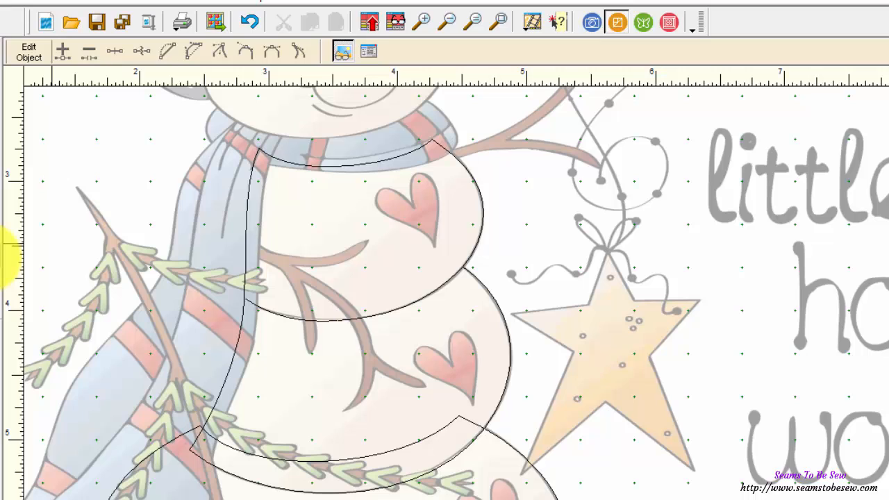
left_click(3, 256)
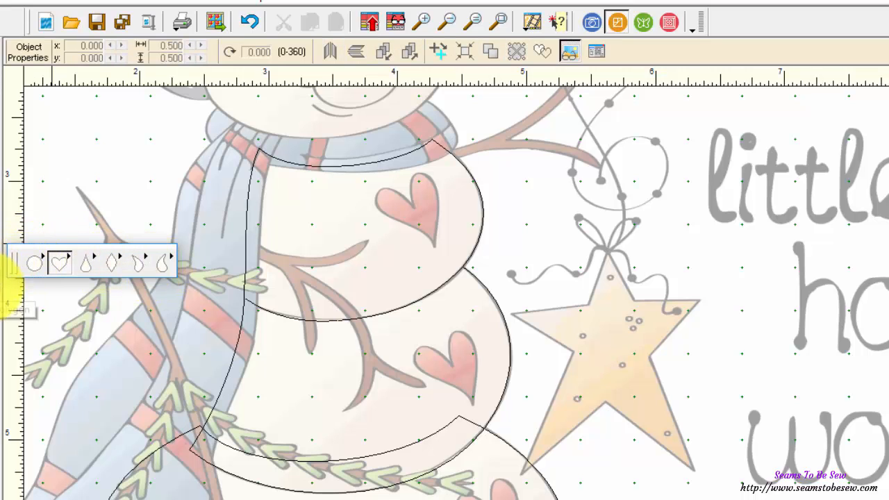
left_click(7, 287)
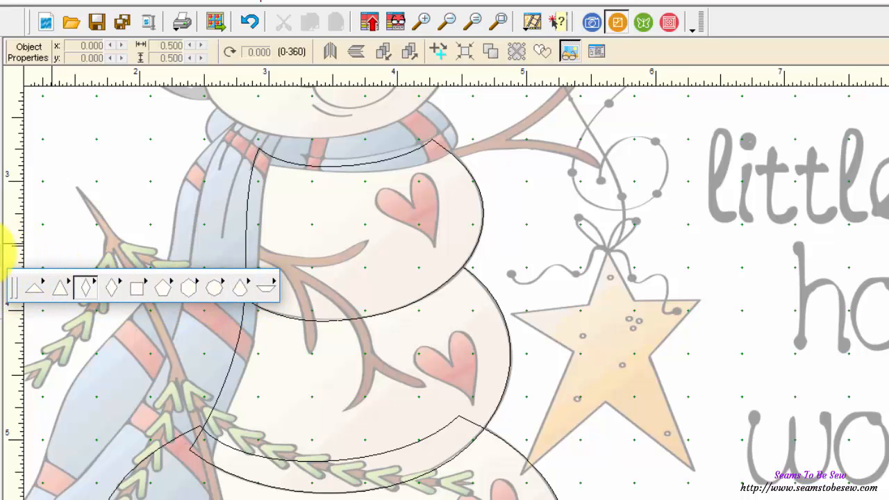
left_click(7, 259)
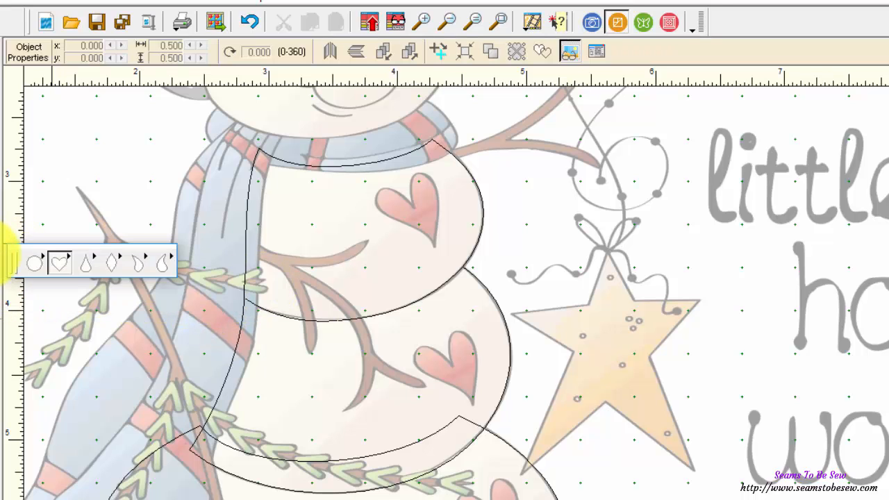
left_click(61, 266)
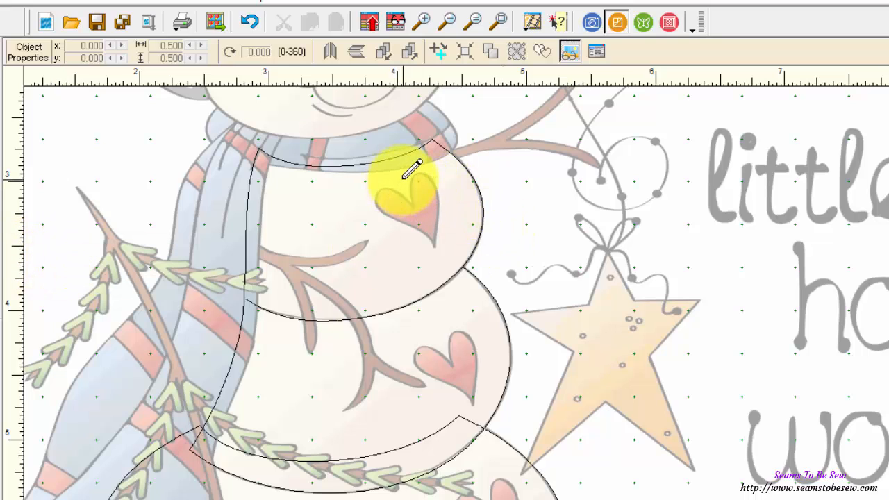
left_click_drag(410, 170, 452, 256)
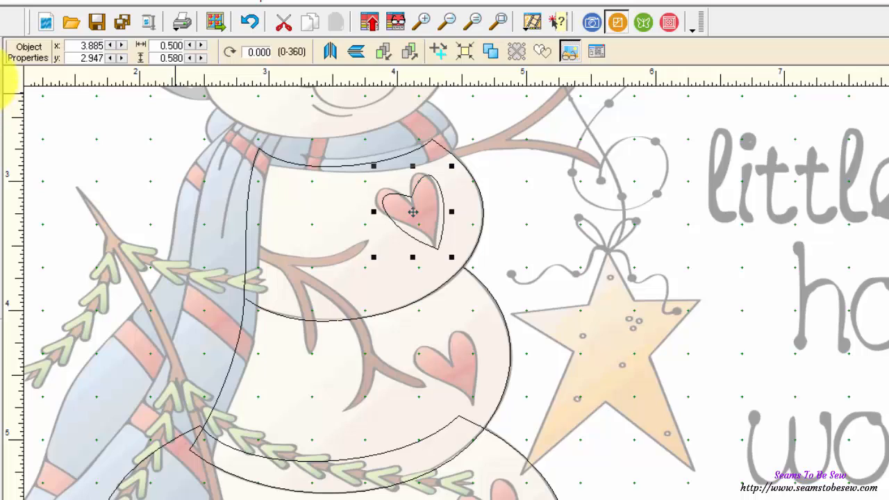
Move the drawn heart's notch node and its lower tip node onto the printed heart's notch and point.
left_click(1, 82)
left_click(421, 22)
left_click_drag(338, 138, 430, 200)
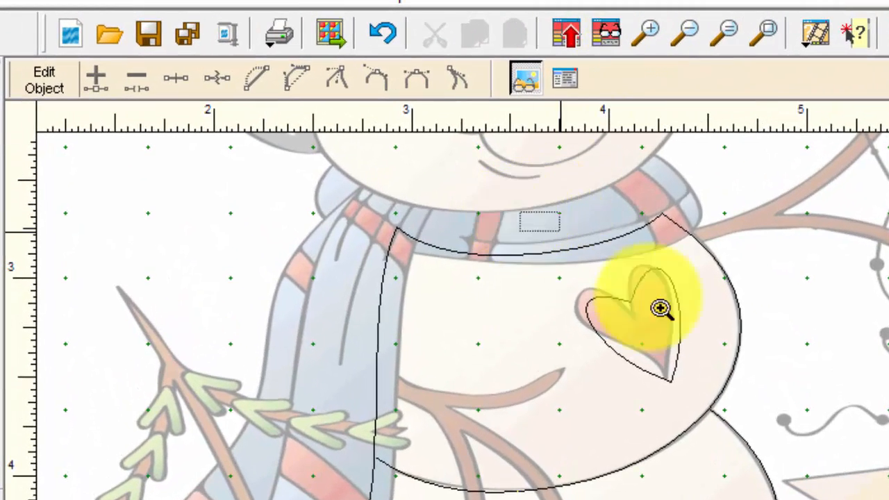
left_click(660, 309)
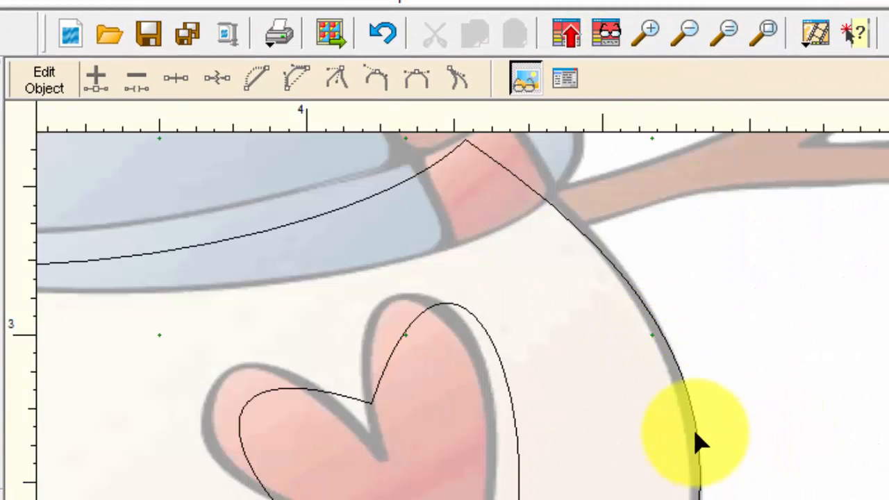
left_click(373, 403)
left_click_drag(367, 401, 365, 431)
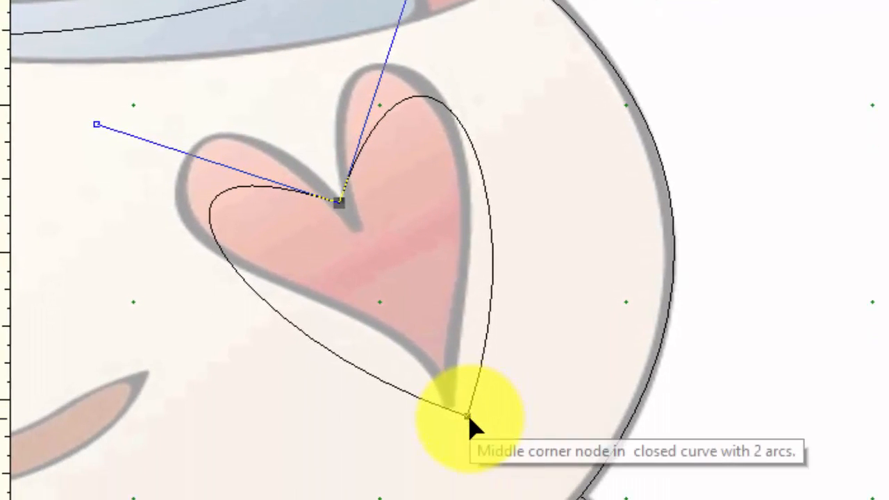
left_click(452, 414)
left_click_drag(452, 417, 449, 409)
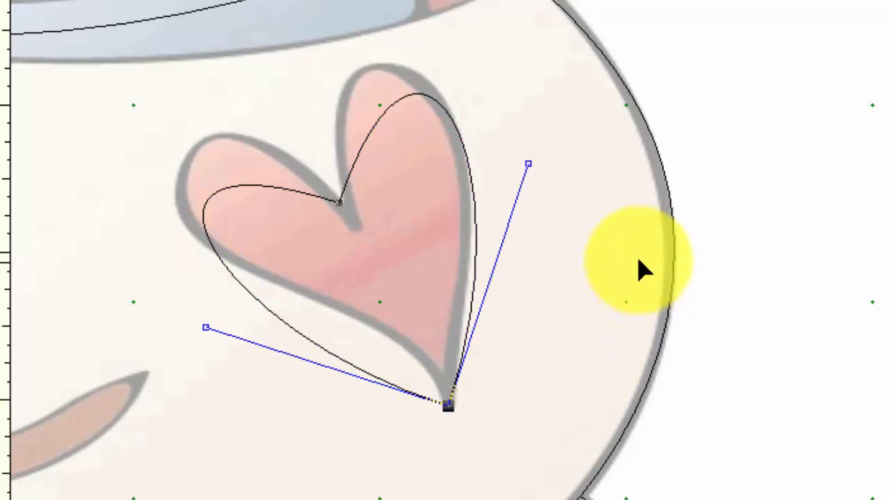
Add nodes around the heart's right lobe and move them so the curve follows the printed heart's outer edge.
left_click(376, 134)
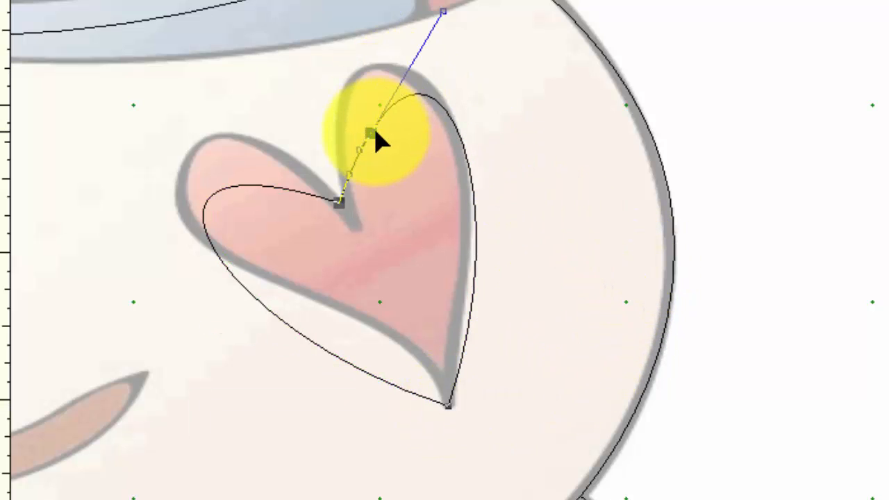
left_click_drag(376, 134, 337, 101)
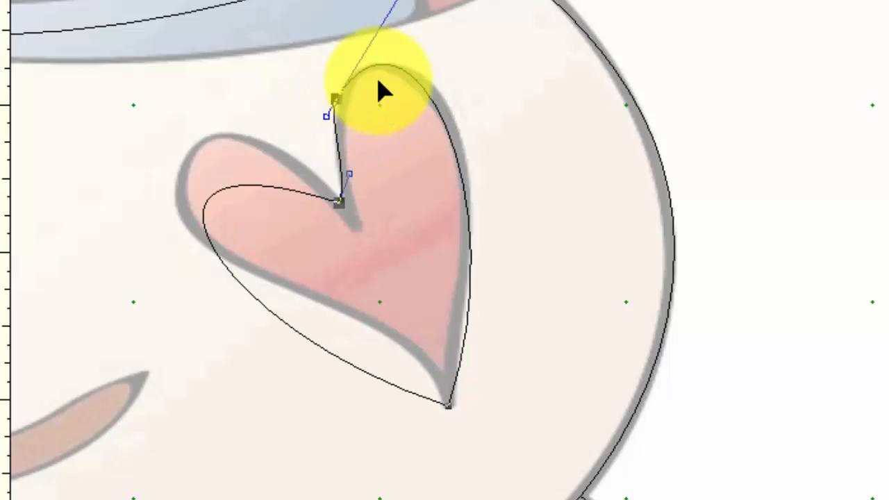
left_click(435, 110)
left_click_drag(435, 107, 447, 107)
left_click(473, 294)
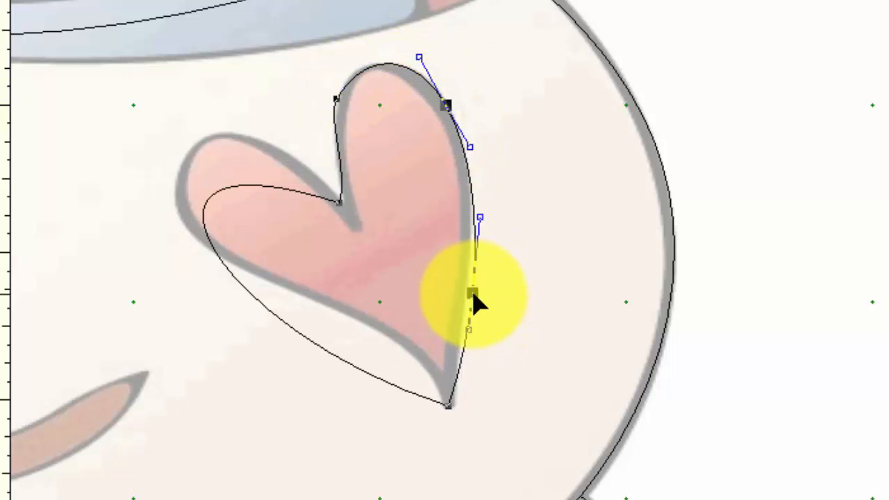
left_click_drag(474, 300, 465, 300)
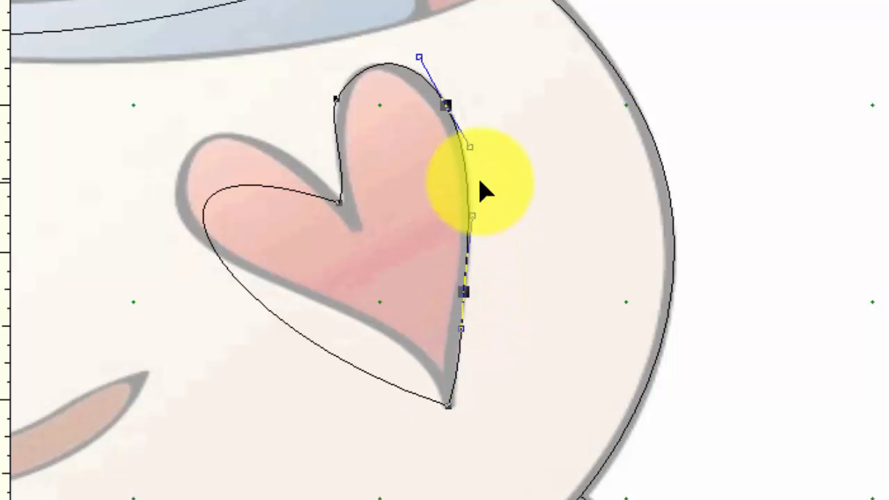
Add nodes on the heart's left lobe, move them onto the printed edge and bend the curves around the lobe.
left_click(234, 189)
left_click_drag(234, 188, 221, 130)
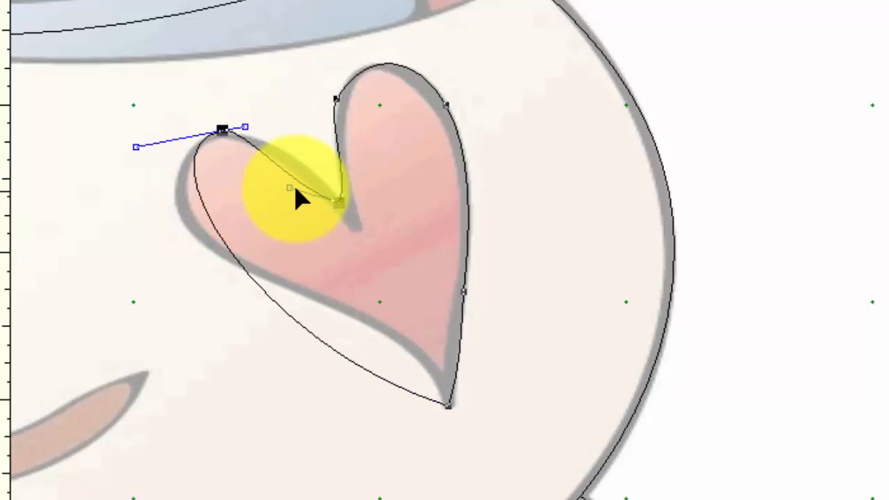
left_click_drag(290, 189, 307, 154)
double_click(212, 228)
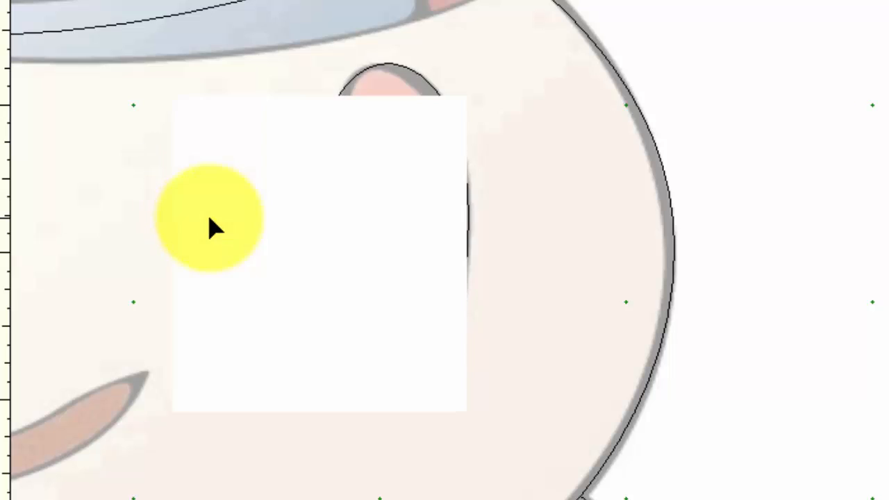
left_click_drag(210, 227, 177, 216)
left_click_drag(155, 179, 164, 184)
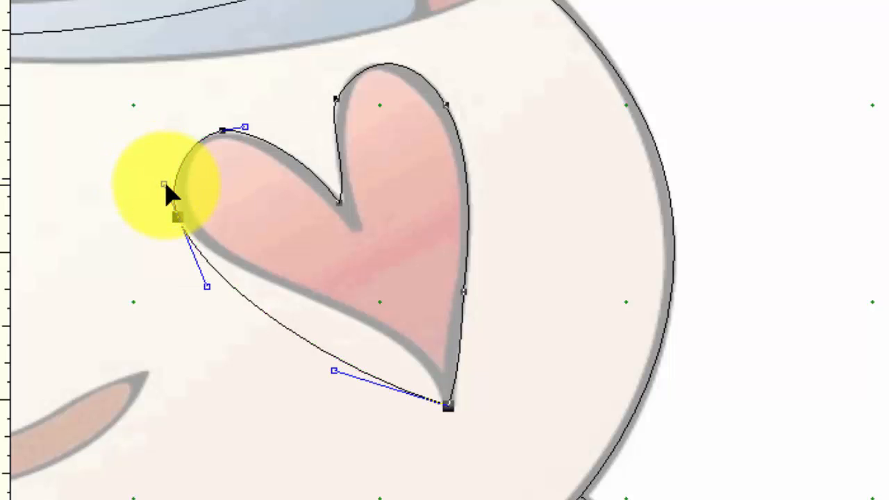
Add a node midway along the heart's lower-left edge and shape both segments to the printed edge down to the tip.
double_click(301, 339)
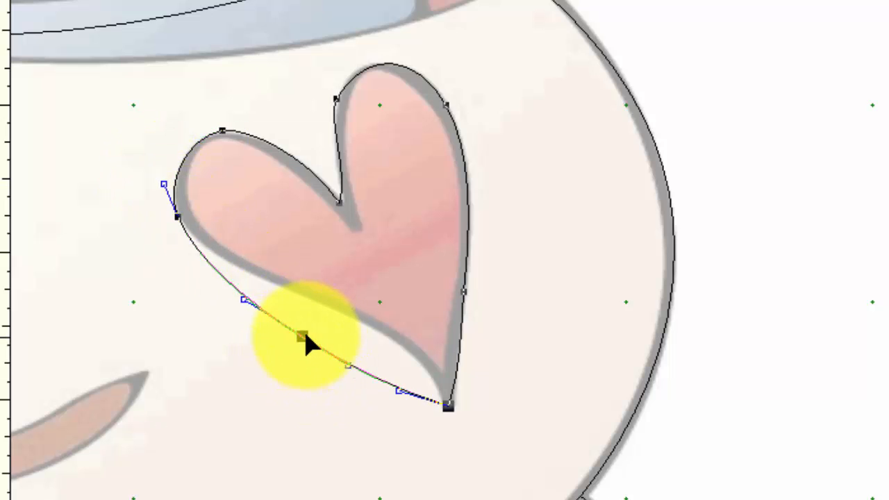
left_click_drag(303, 339, 327, 310)
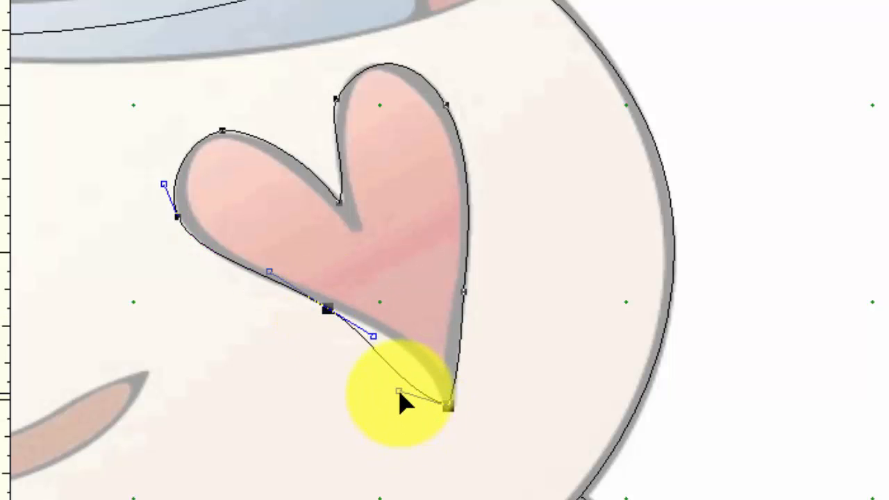
left_click_drag(400, 392, 369, 325)
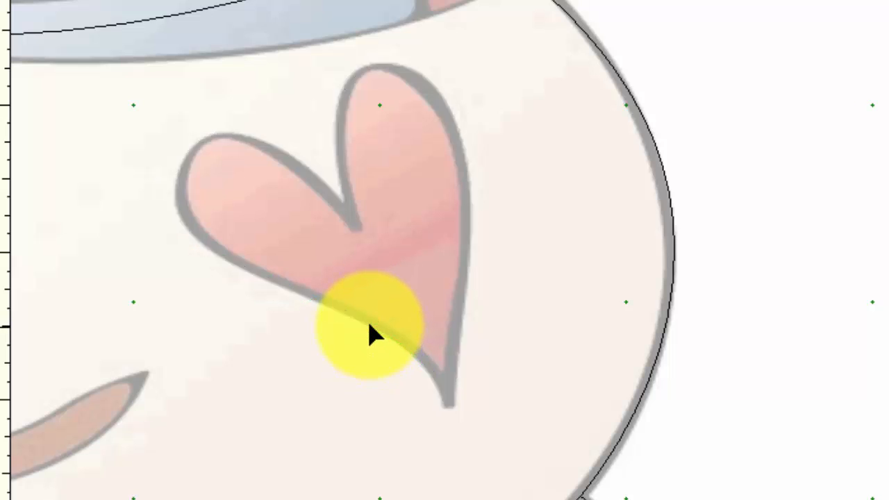
left_click(396, 278)
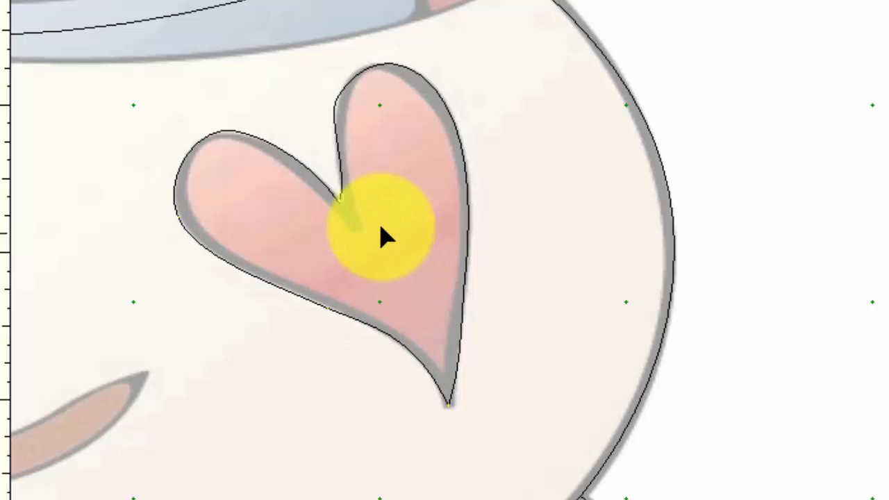
Lower the heart's notch node slightly and refine the curve along the right lobe's inner edge to match the printed notch.
left_click(343, 161)
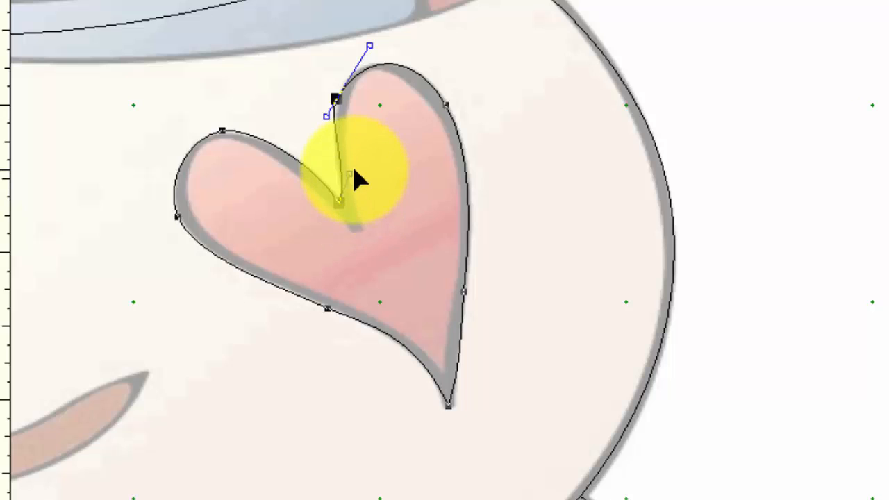
mouse_move(341, 174)
left_mouse_down()
mouse_move(314, 171)
mouse_move(331, 177)
left_mouse_up()
left_click(345, 209)
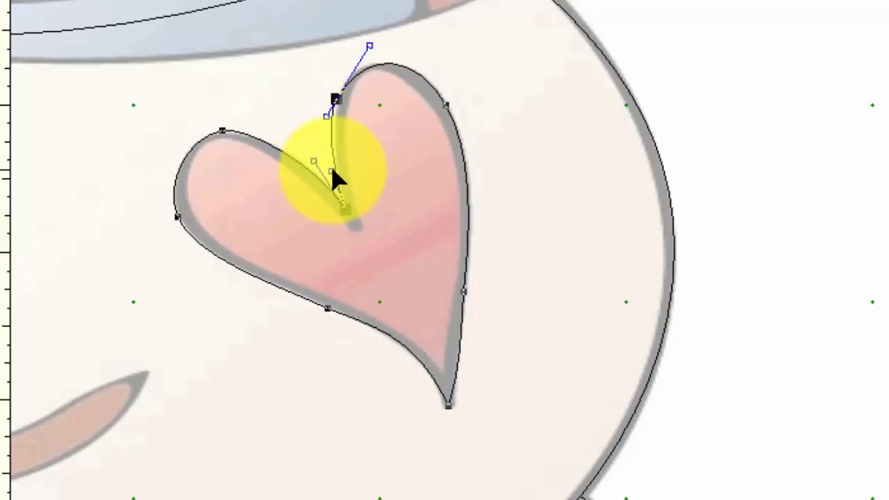
left_click_drag(332, 171, 337, 172)
left_click_drag(338, 98, 339, 95)
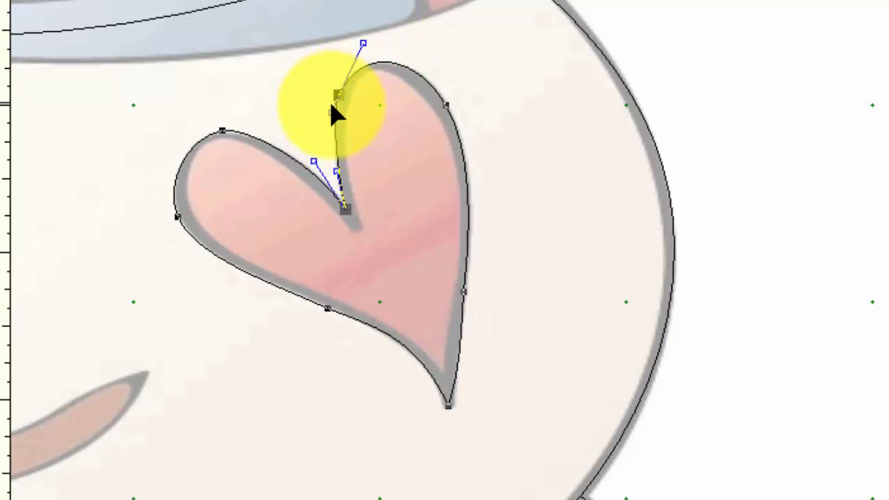
left_click_drag(331, 113, 326, 131)
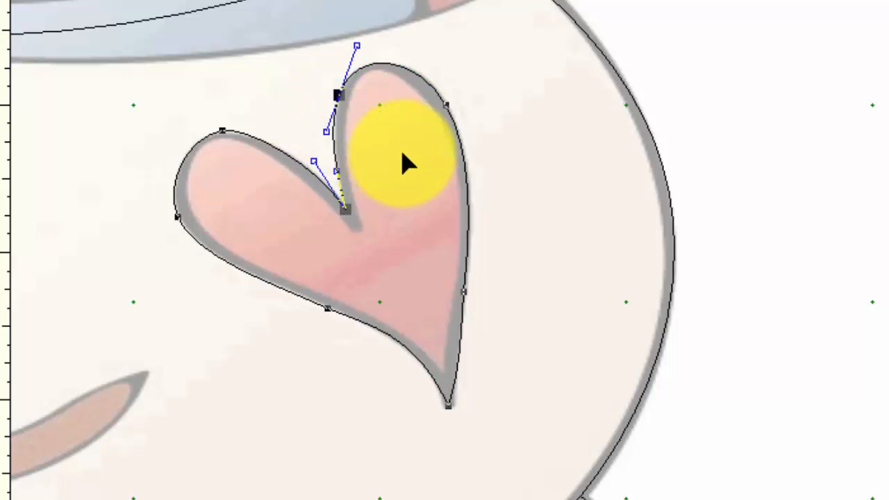
key("Escape")
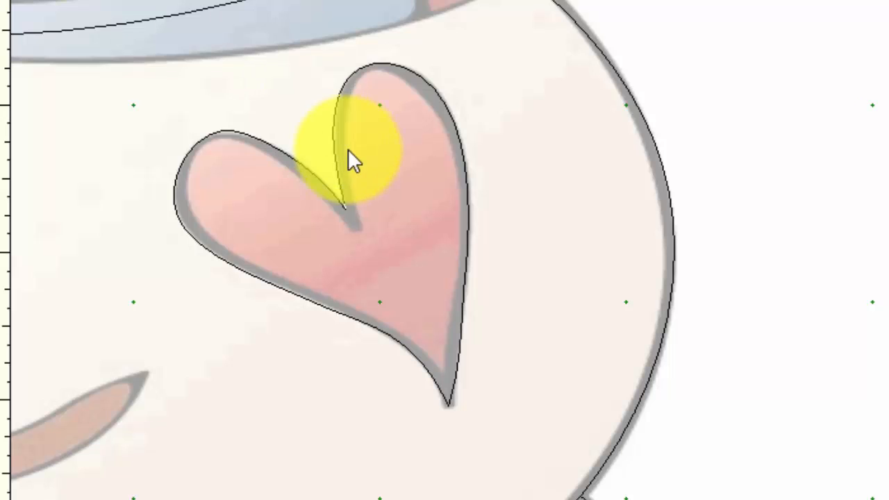
With Auto Fill on, move the traced heart beside the body and pull one line end away from its notch node.
left_click(318, 191)
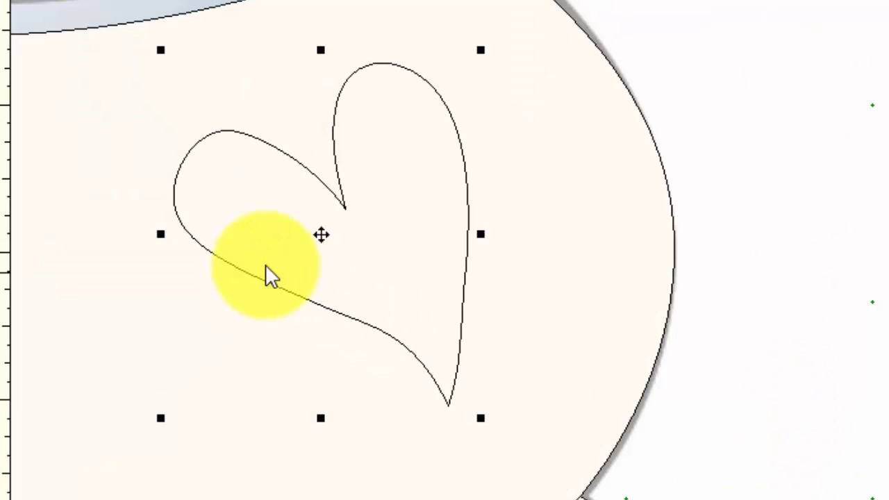
mouse_move(323, 240)
left_mouse_down()
mouse_move(819, 156)
mouse_move(873, 170)
left_mouse_up()
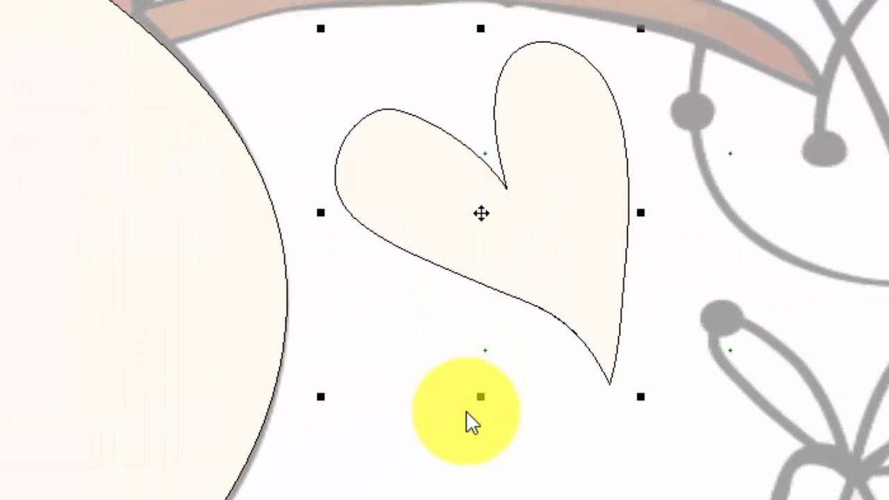
left_click(472, 132)
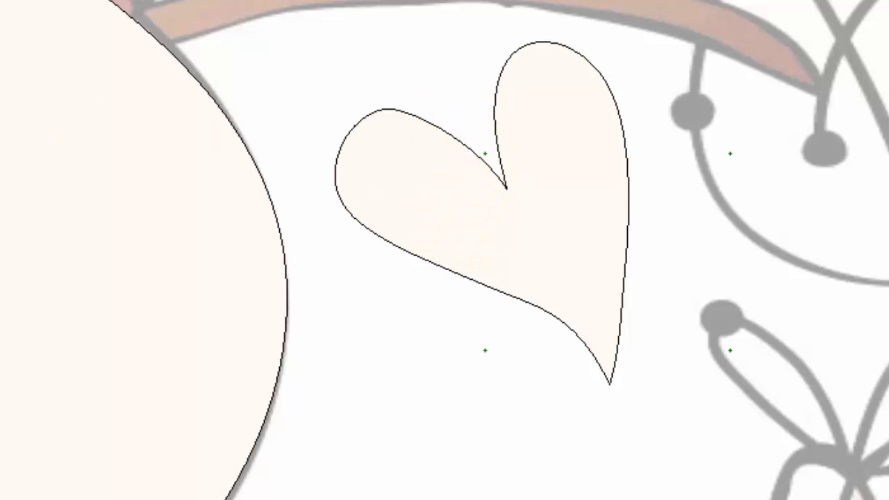
left_click(512, 192)
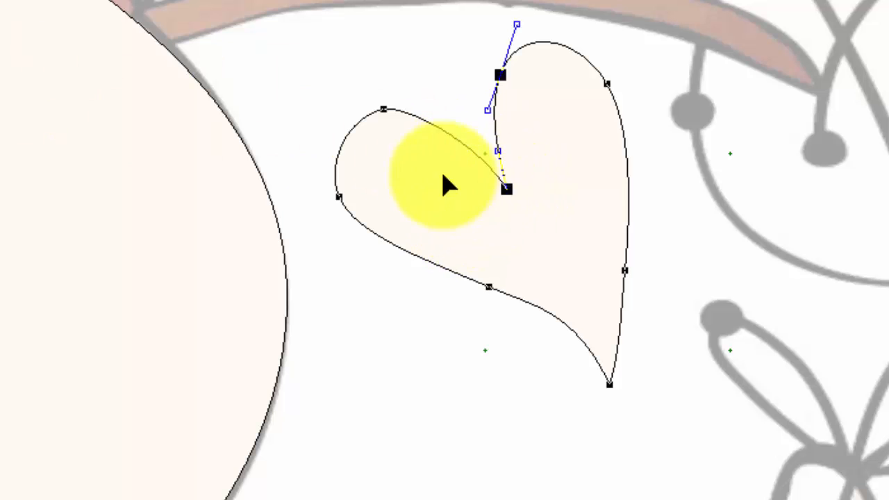
left_click(395, 57)
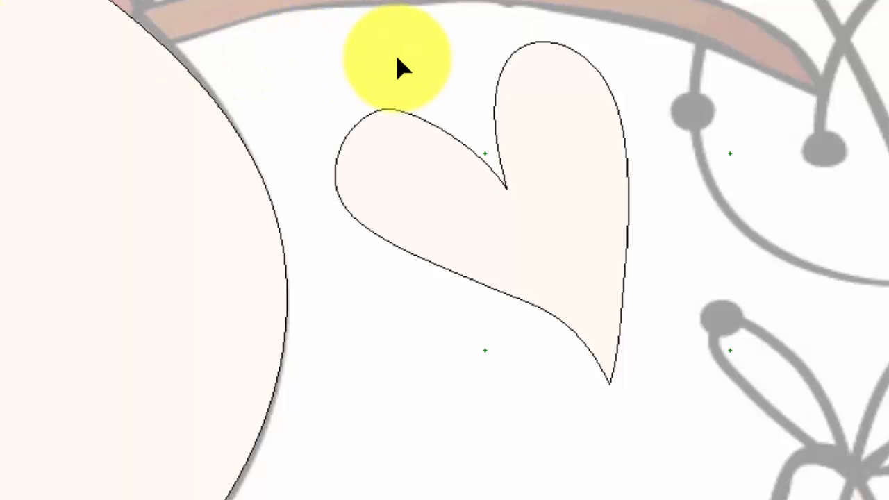
left_click(506, 190)
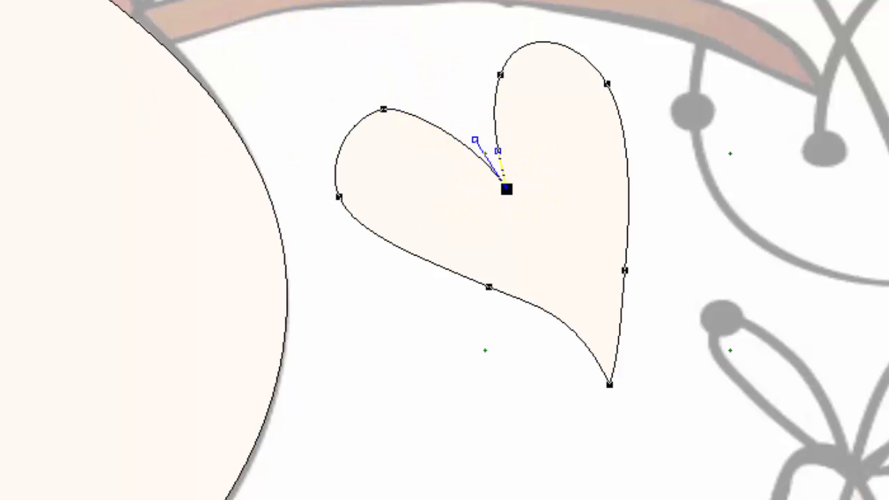
left_click(407, 59)
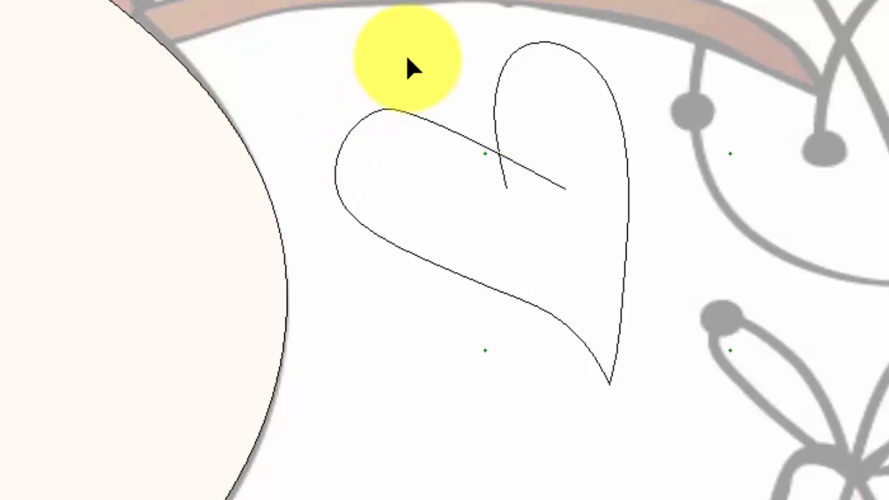
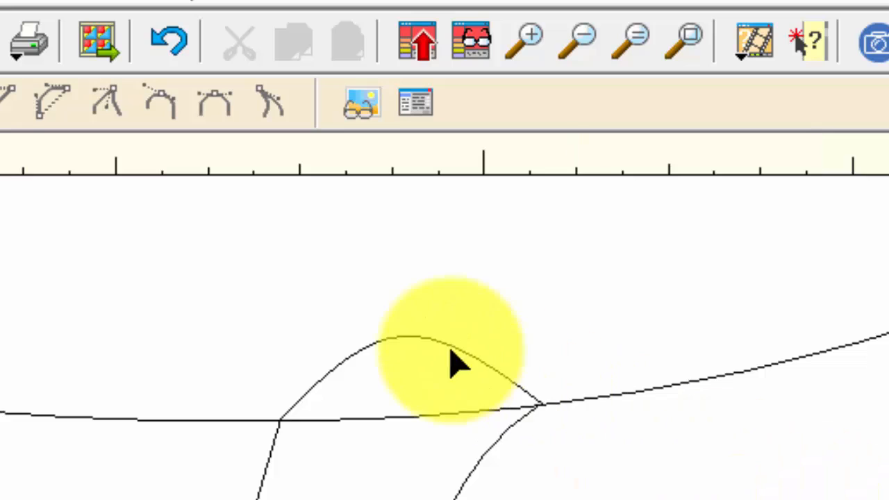
Bend the arched segment at the top of the scarf knot down onto the scarf's upper edge curve.
left_click_drag(403, 337, 401, 417)
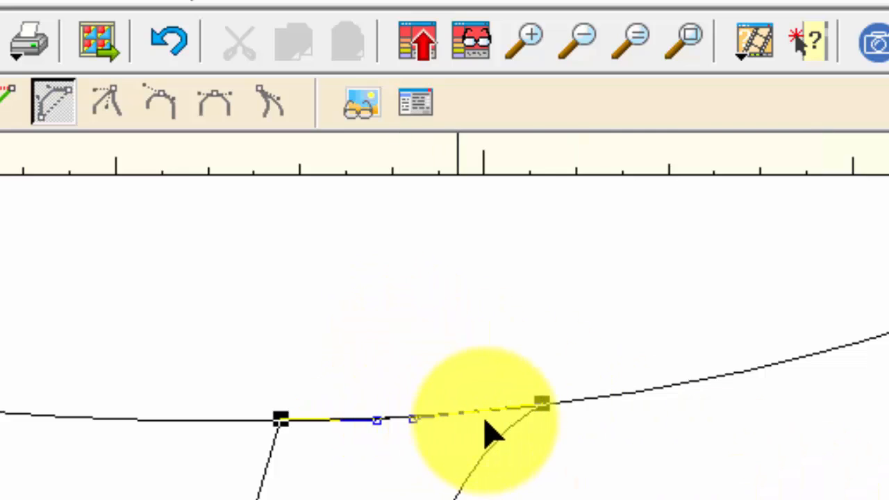
left_click(526, 349)
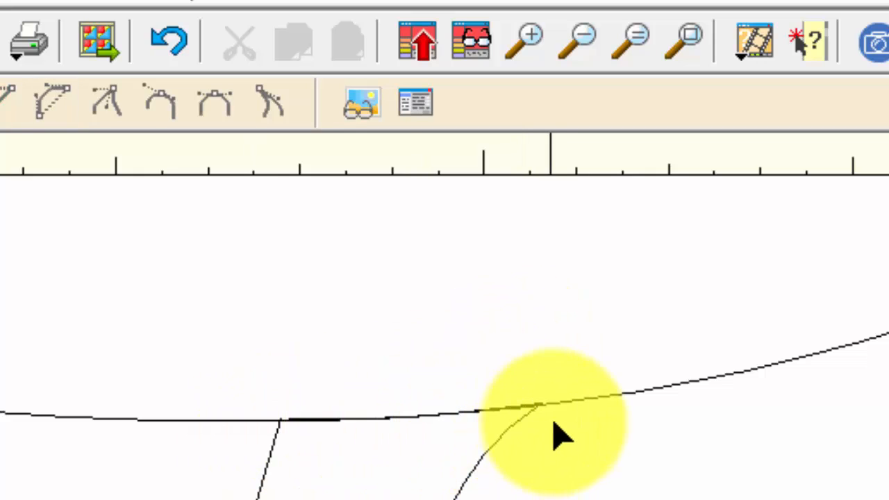
Show the tracing image, turn on Auto Fill for the drawn shapes and fit the whole block in view.
left_click(371, 111)
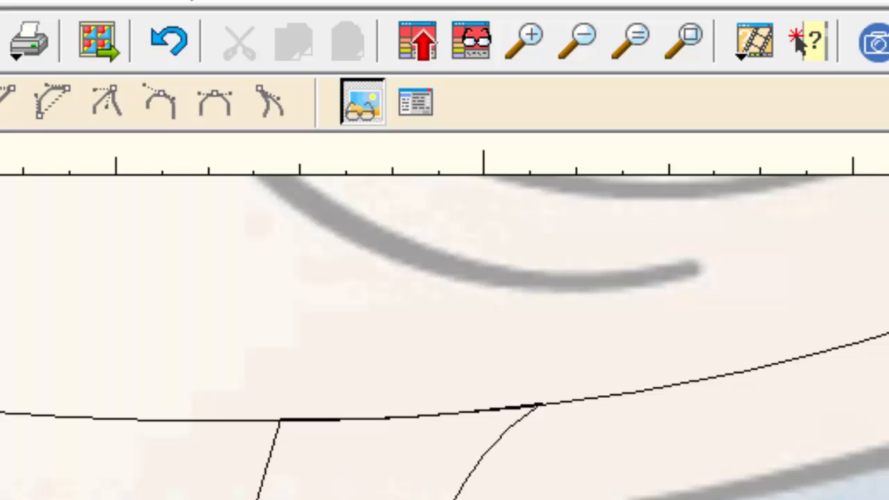
key("space")
left_click(736, 368)
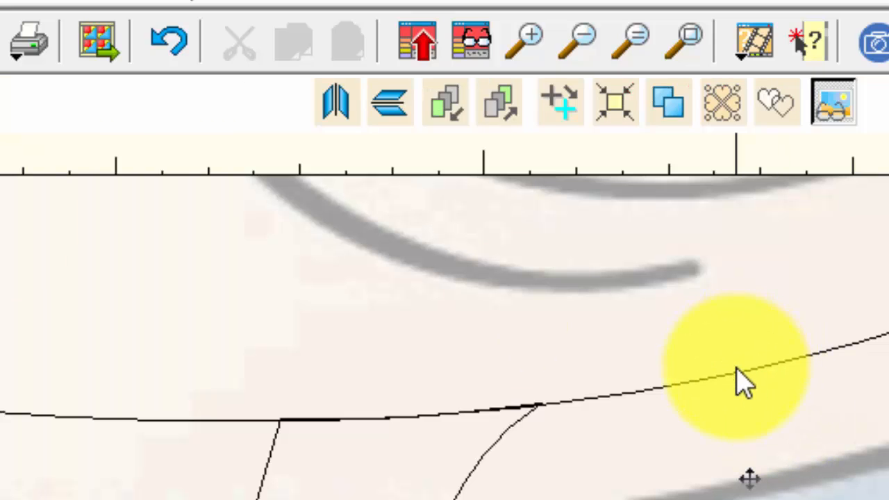
left_click(778, 98)
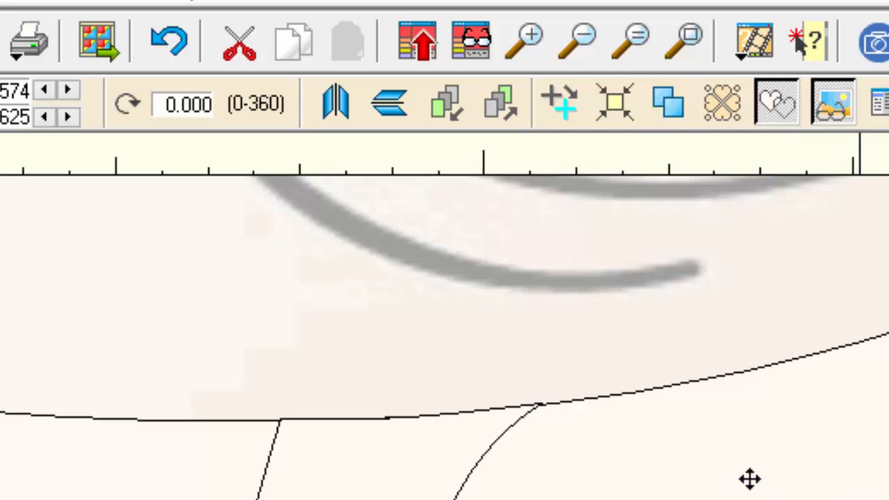
left_click(690, 43)
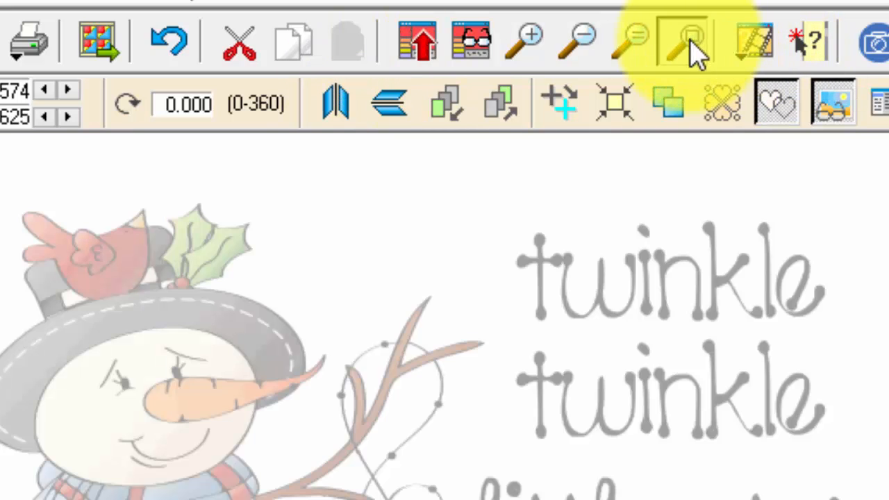
left_click(357, 469)
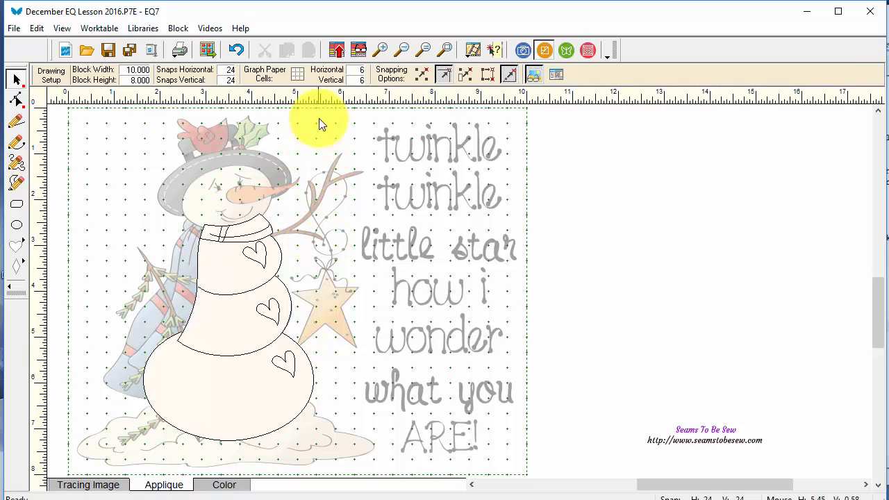
Draw a rectangle about 0.92 wide and 1.61 high with the square polygon shape over the printed lettering beside the star.
left_click(382, 51)
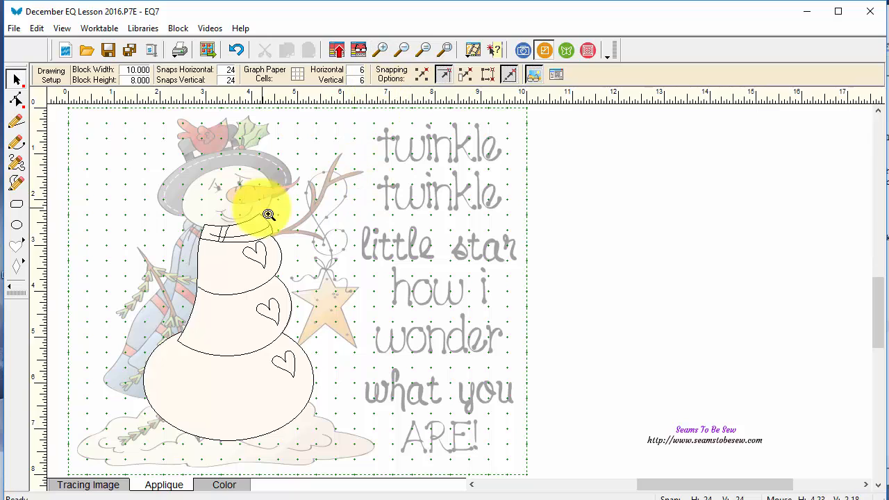
left_click_drag(309, 211, 410, 340)
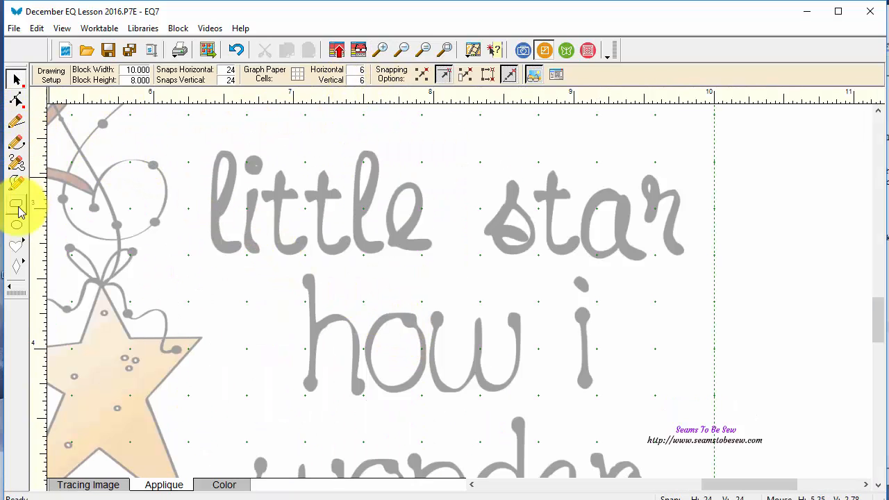
left_click_drag(11, 263, 145, 277)
left_click_drag(321, 205, 450, 430)
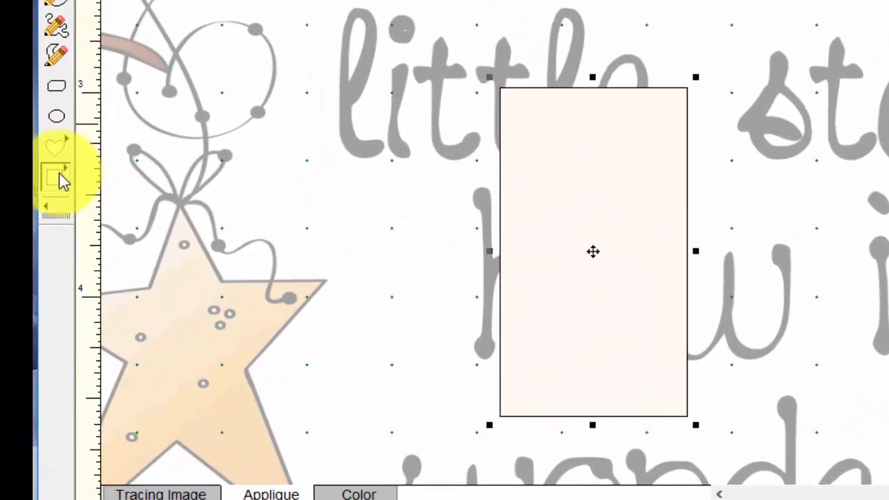
Draw a diamond polygon shape about 0.89 wide and 0.94 high above the star and move it onto the rectangle.
left_click(59, 180)
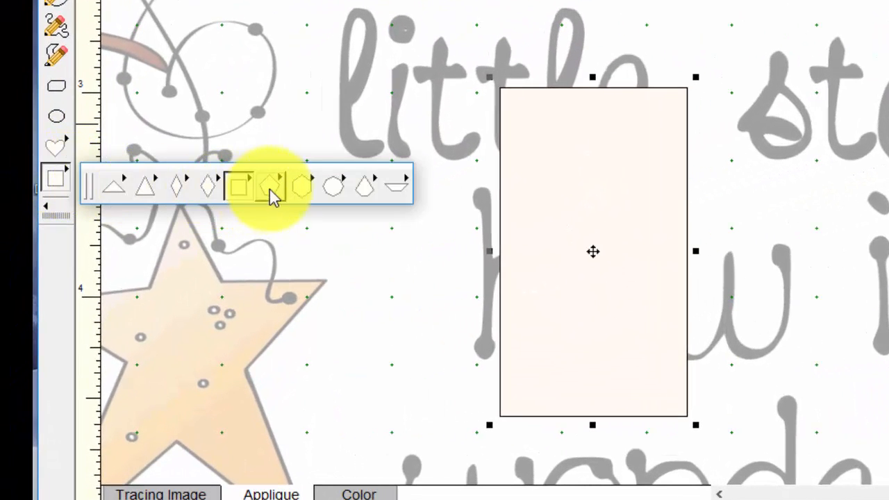
left_click(212, 194)
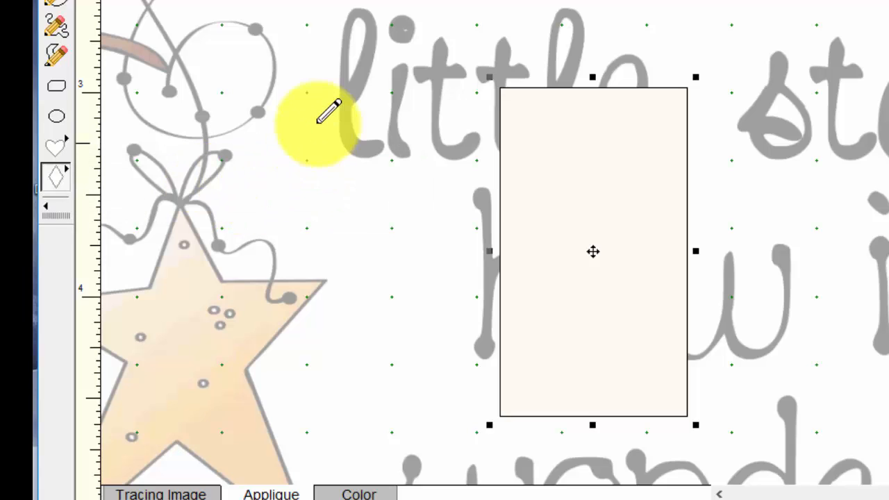
left_click_drag(327, 94, 146, 285)
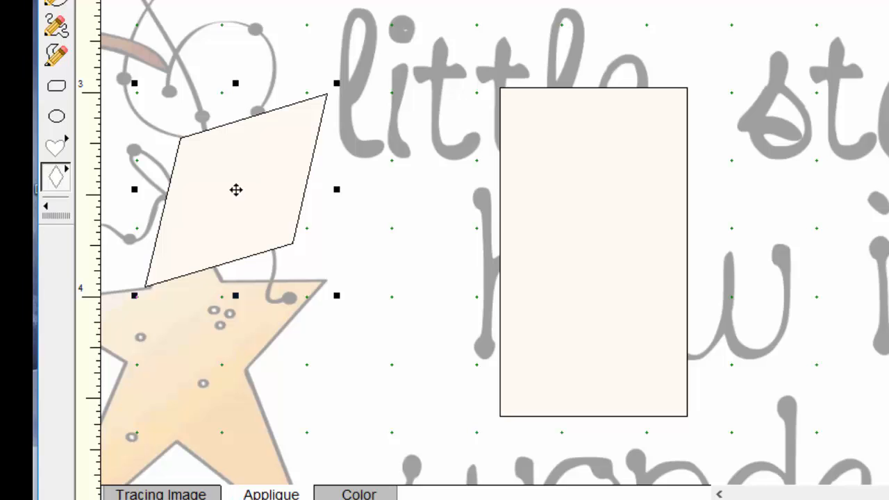
left_click_drag(237, 191, 601, 221)
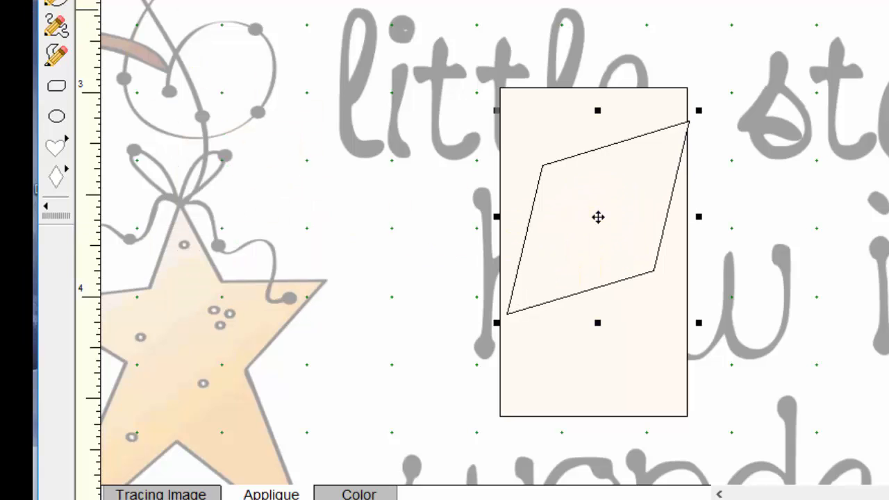
Move the diamond's upper-left and lower-right nodes onto the rectangle's sides to form a slanted band.
left_click(102, 8)
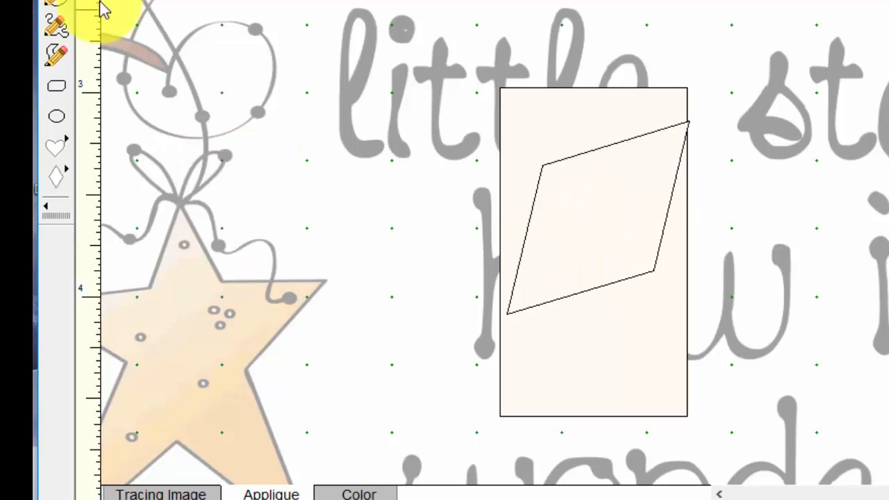
left_click(509, 313)
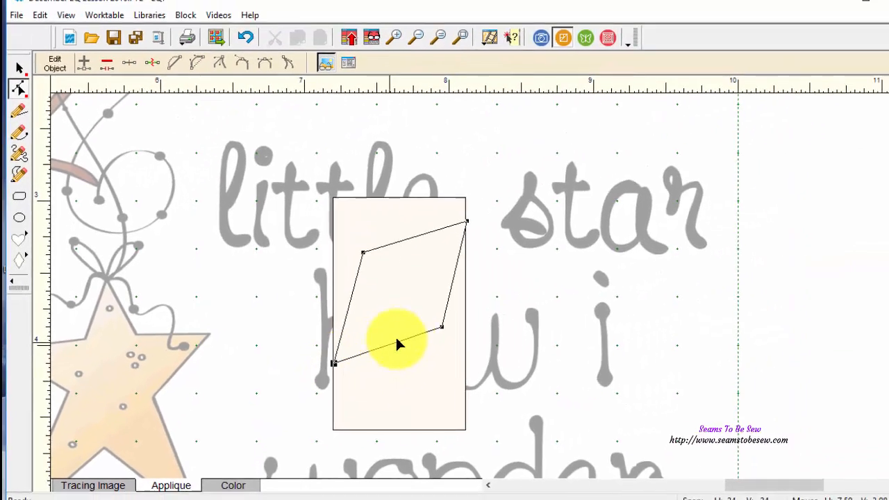
left_click(442, 328)
left_click_drag(441, 328, 451, 288)
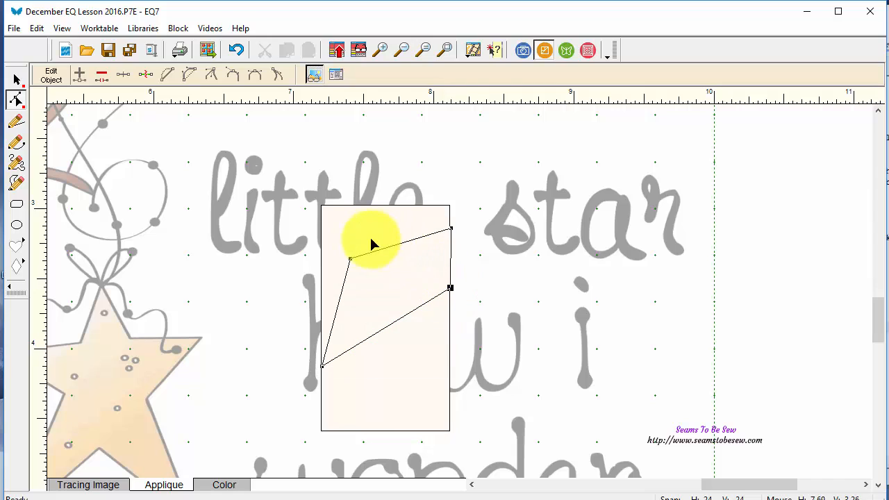
left_click_drag(351, 263, 321, 306)
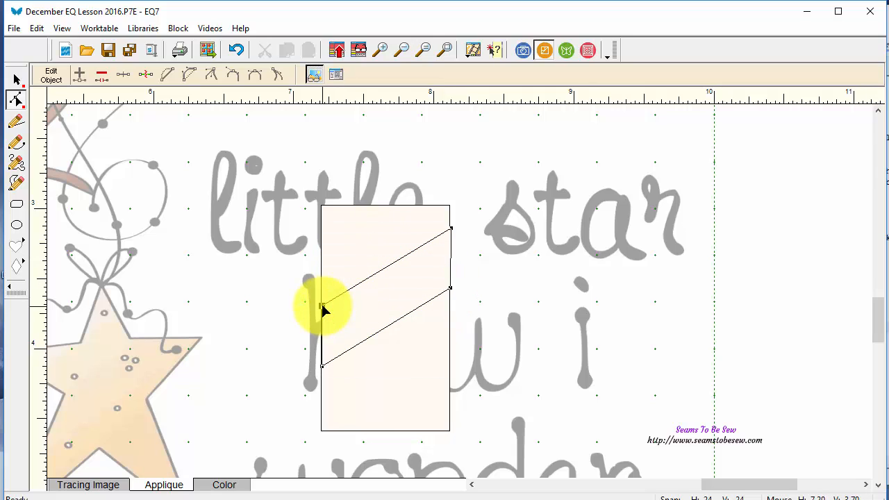
Nudge the slanted band's upper-right and lower-left nodes onto the rectangle's side edges.
left_click(452, 229)
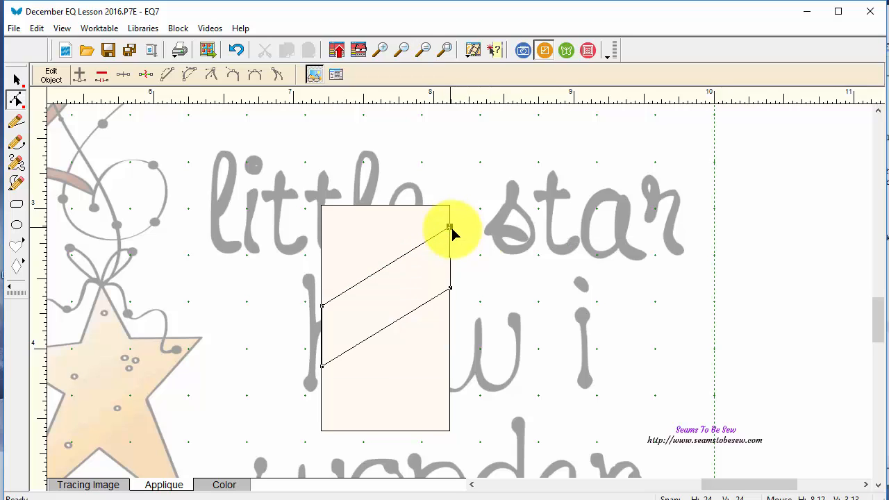
left_click(324, 368)
left_click(323, 368)
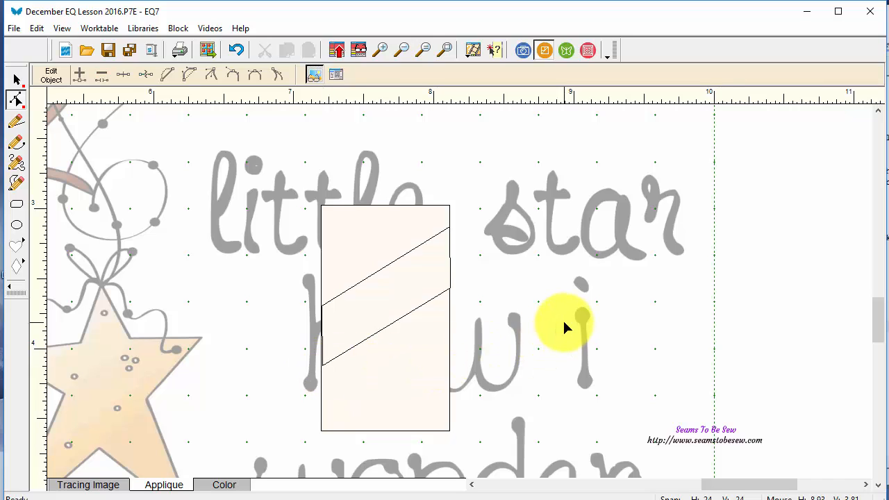
left_click(342, 353)
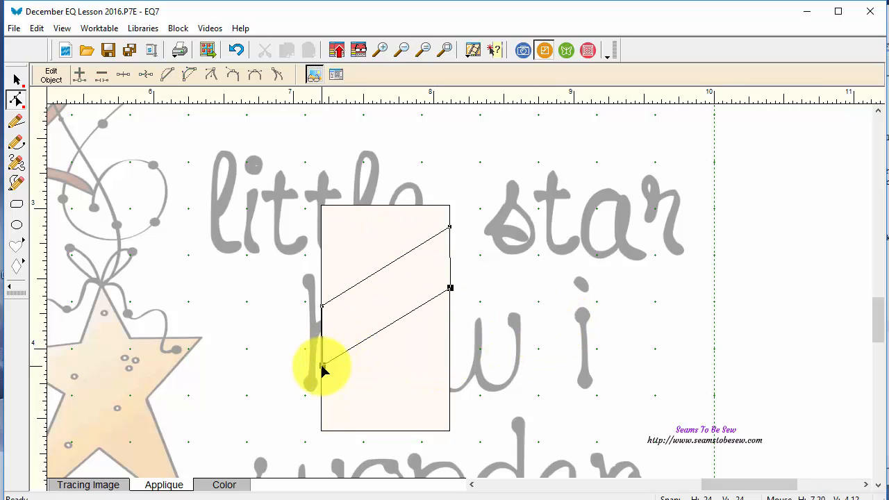
left_click(323, 367)
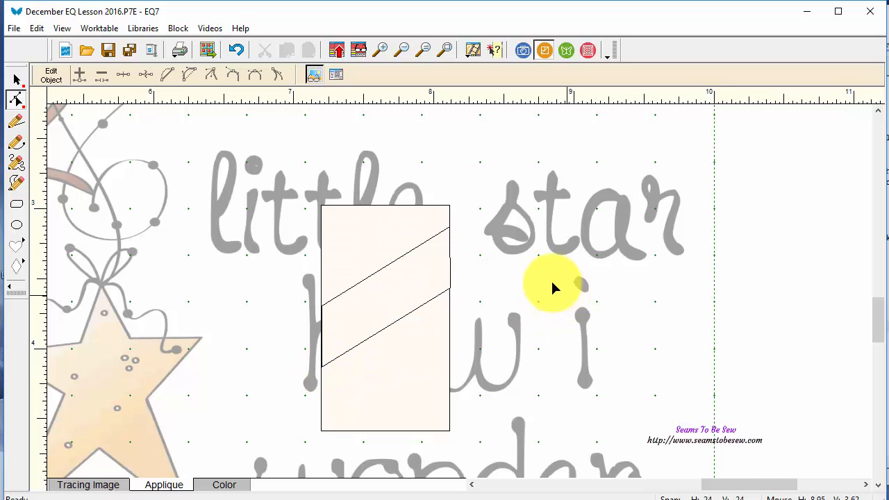
Convert the band's upper edge to a curve and pull its handles so it sags downward between the rectangle's sides.
left_click(385, 262)
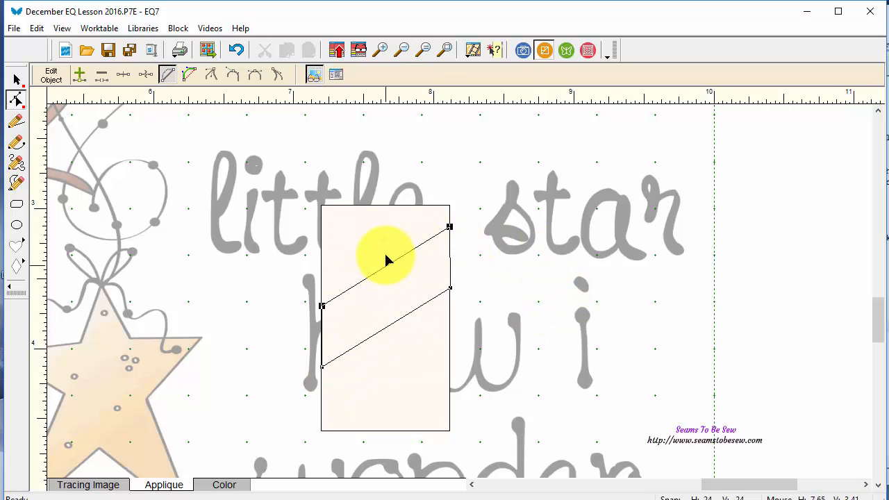
left_click(12, 145)
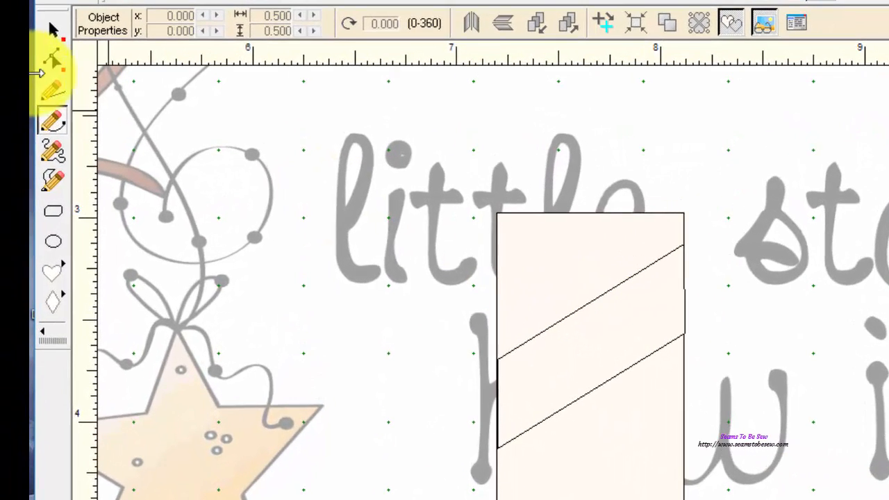
left_click(53, 60)
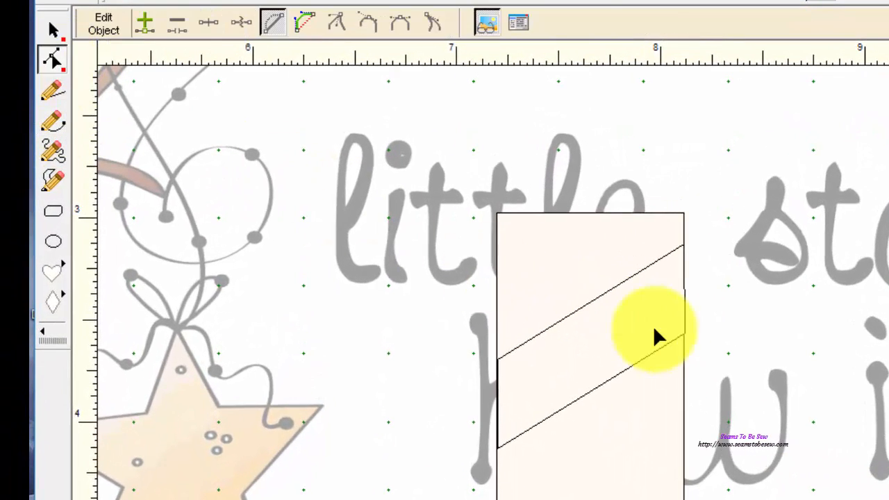
left_click(593, 300)
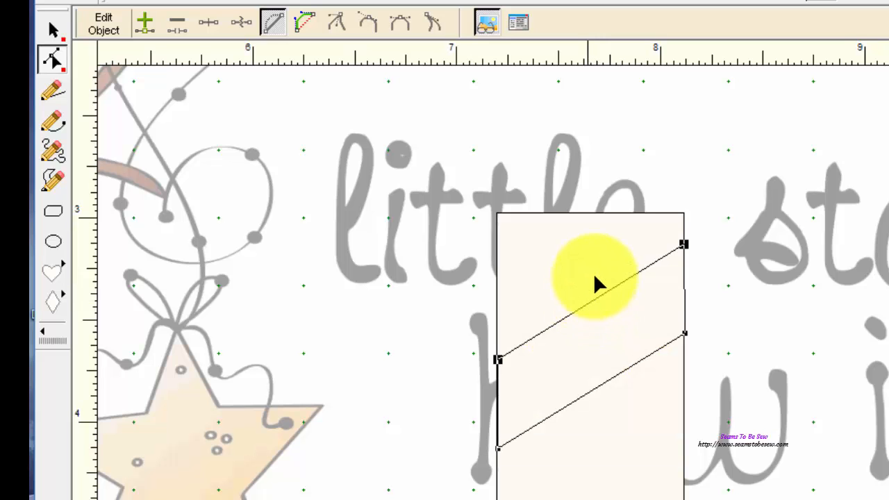
left_click(304, 22)
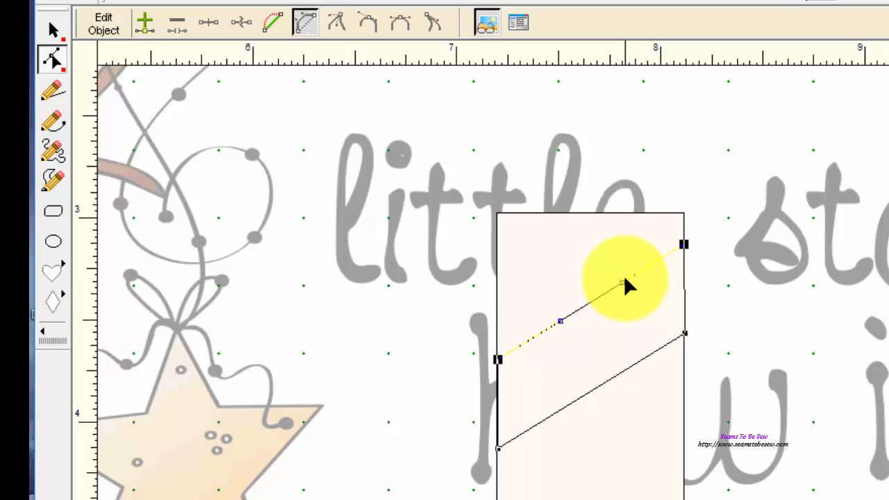
left_click_drag(621, 282, 625, 301)
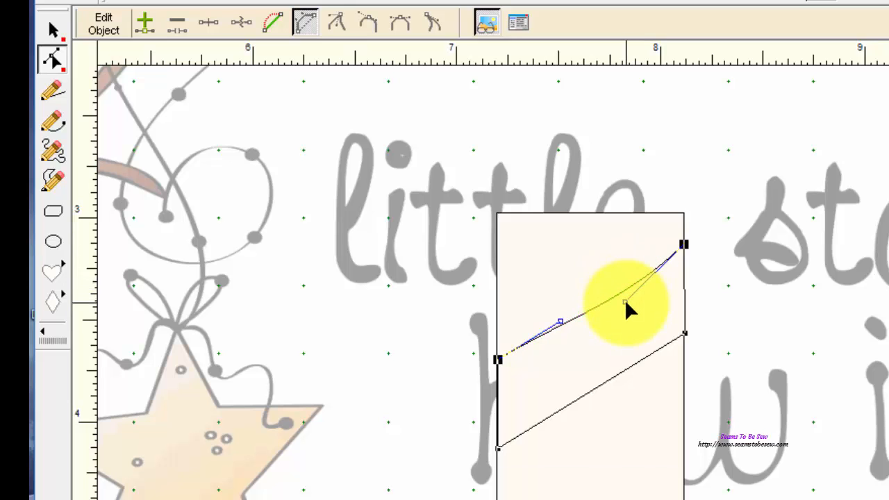
left_click_drag(561, 322, 551, 349)
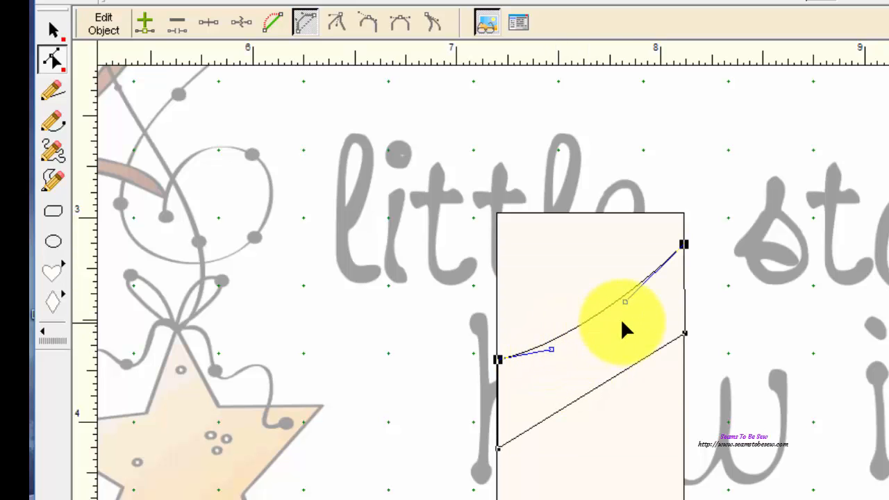
mouse_move(623, 303)
left_mouse_down()
mouse_move(636, 300)
mouse_move(574, 312)
mouse_move(585, 325)
mouse_move(621, 299)
mouse_move(648, 296)
mouse_move(609, 302)
left_mouse_up()
Refine the upper edge's curve by shifting its handles toward the rectangle's right side for a steeper rise there.
left_click(614, 377)
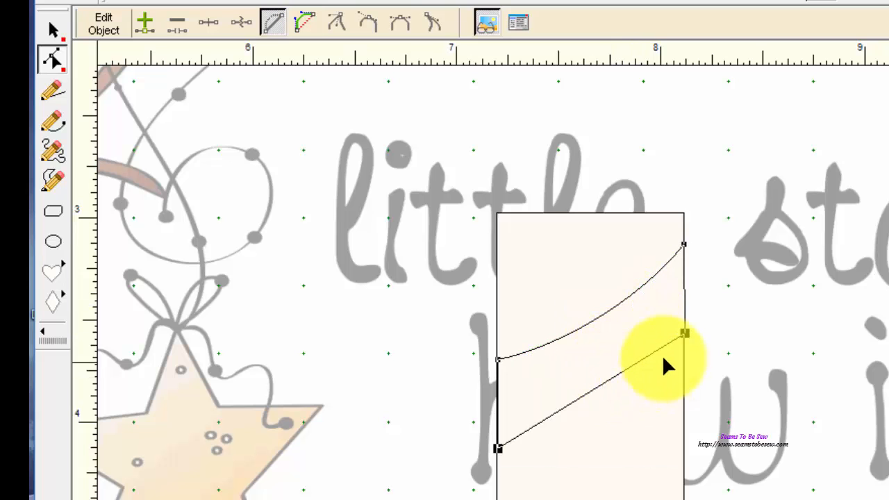
left_click(497, 446)
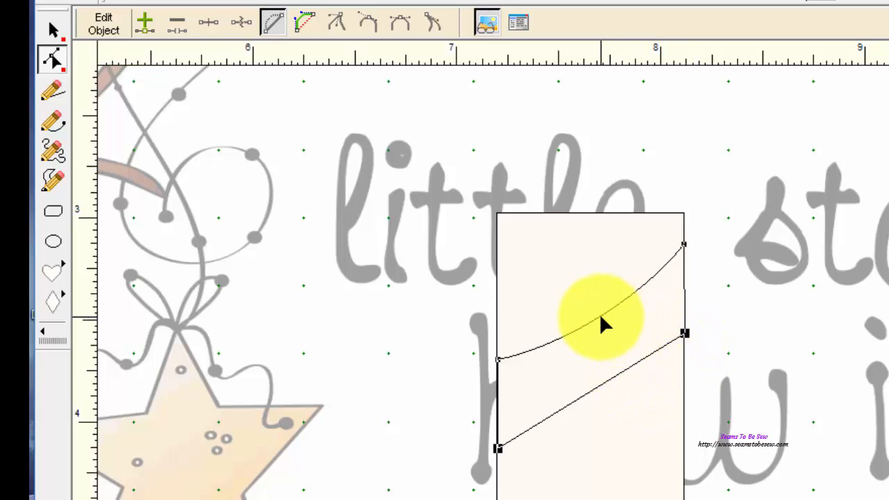
left_click_drag(601, 317, 639, 301)
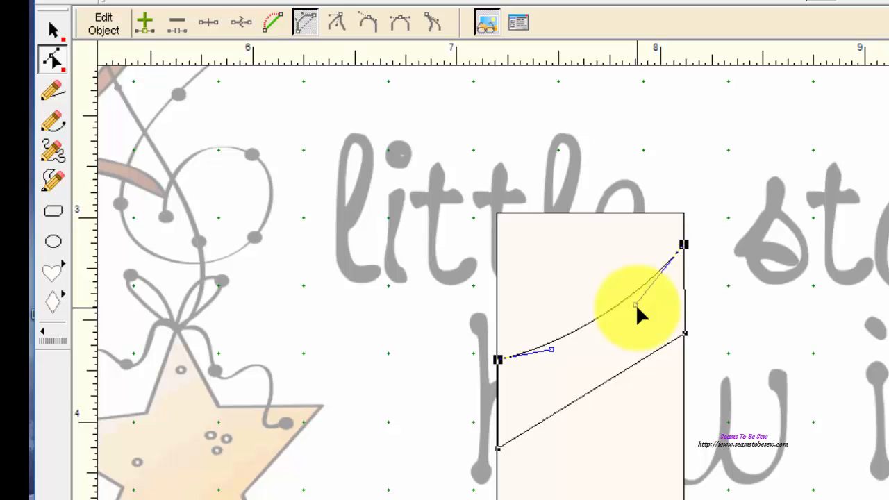
left_click(495, 396)
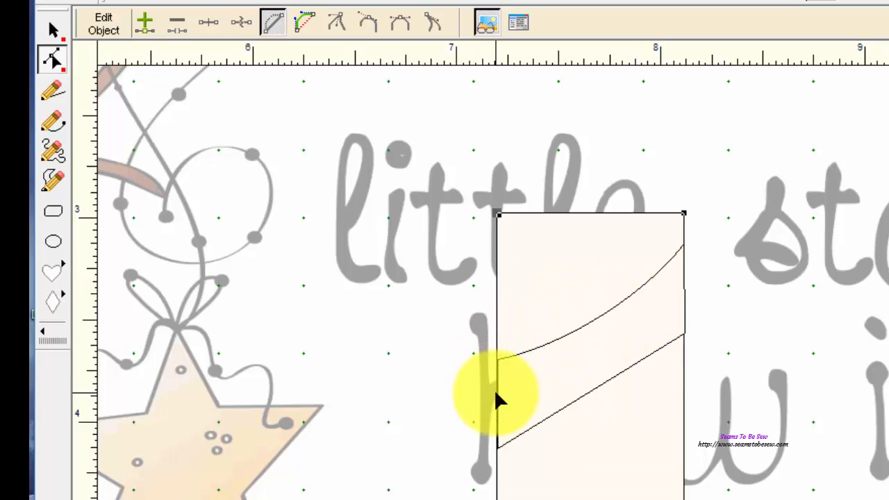
left_click(521, 355)
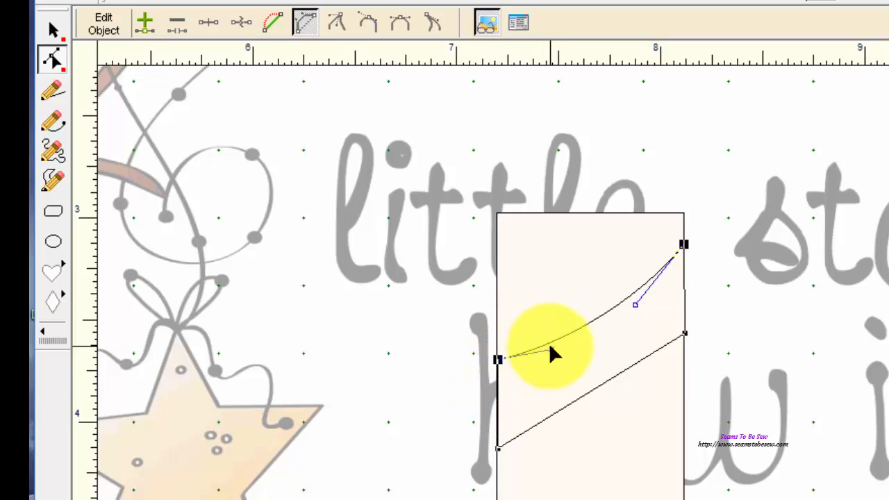
left_click_drag(550, 346, 554, 350)
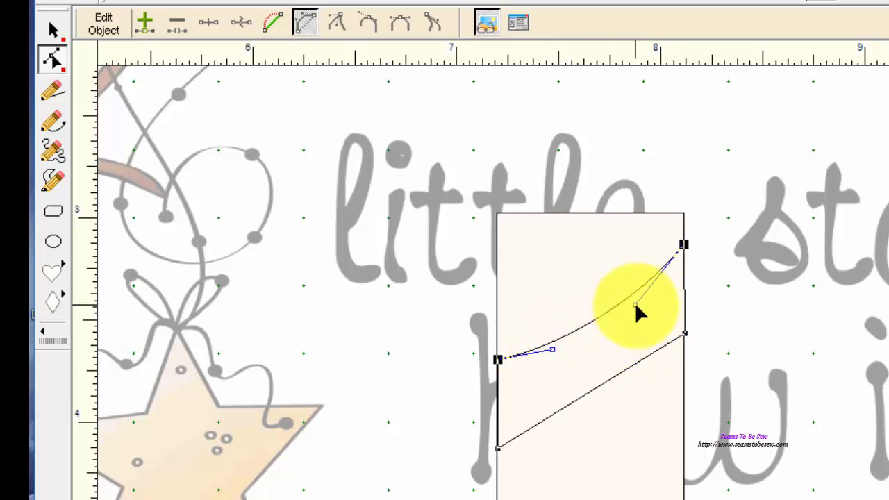
mouse_move(635, 302)
left_mouse_down()
mouse_move(661, 305)
mouse_move(649, 304)
left_mouse_up()
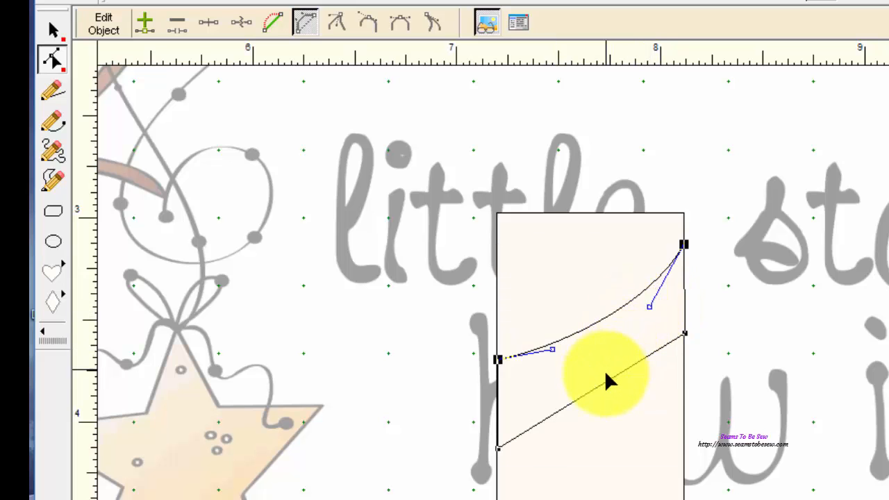
Convert the band's lower edge to a curve, bend it to follow the upper edge, and fit the whole block in view.
left_click(605, 378)
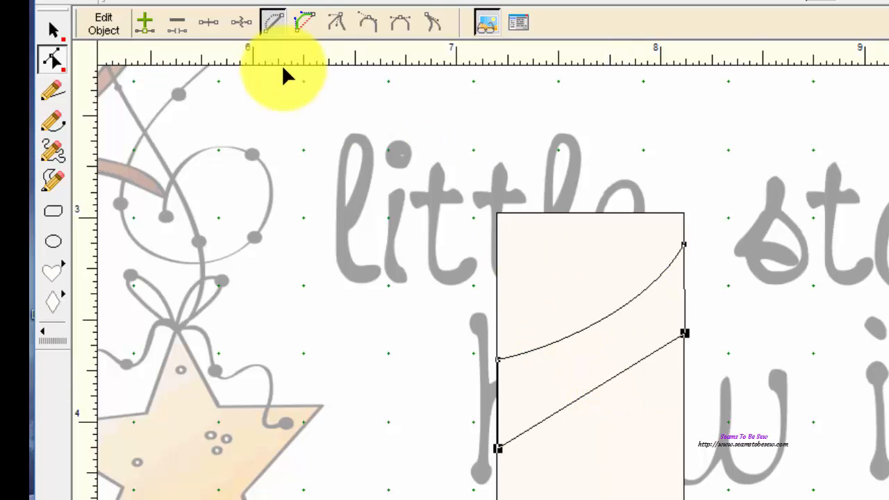
left_click(304, 21)
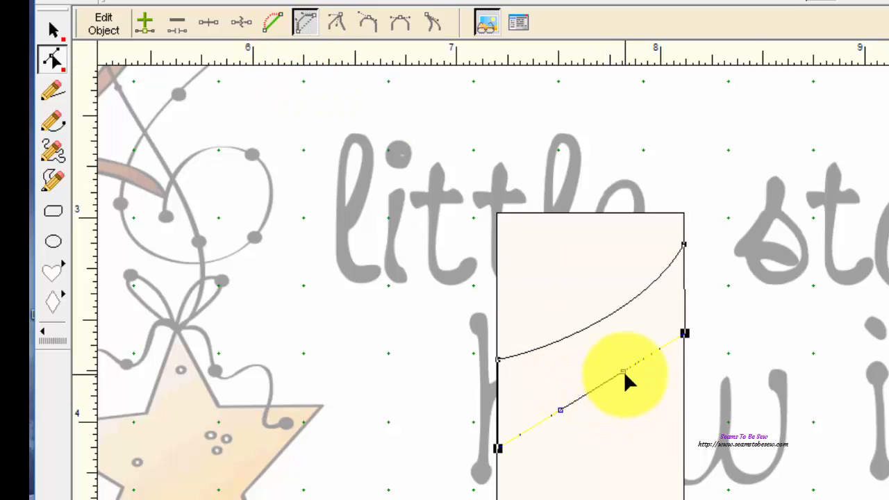
left_click_drag(622, 372, 560, 442)
left_click(564, 422)
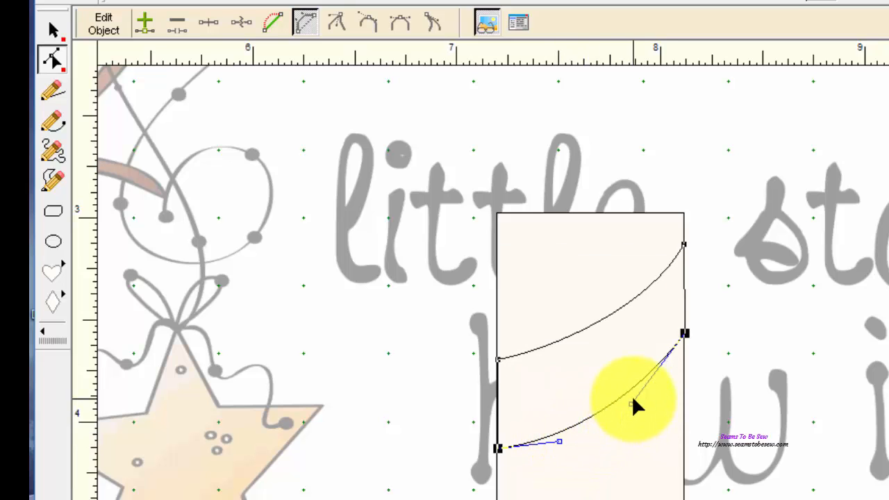
left_click_drag(631, 405, 642, 410)
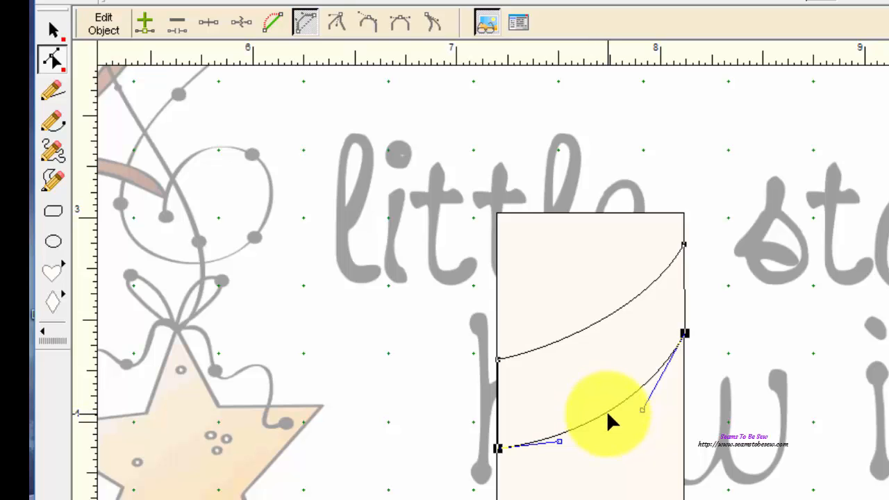
left_click(758, 347)
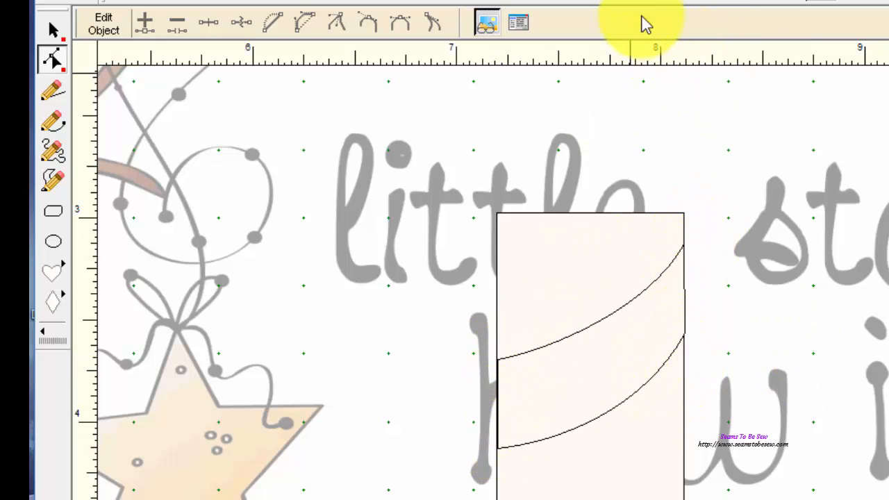
left_click(667, 3)
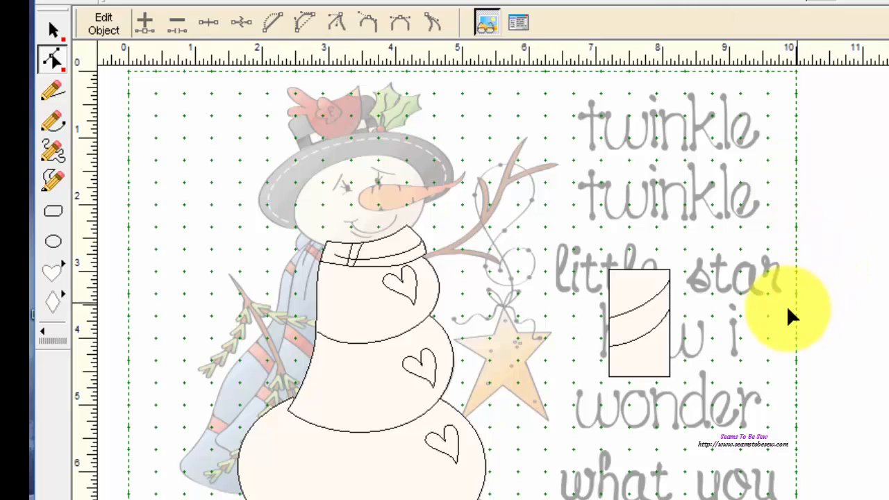